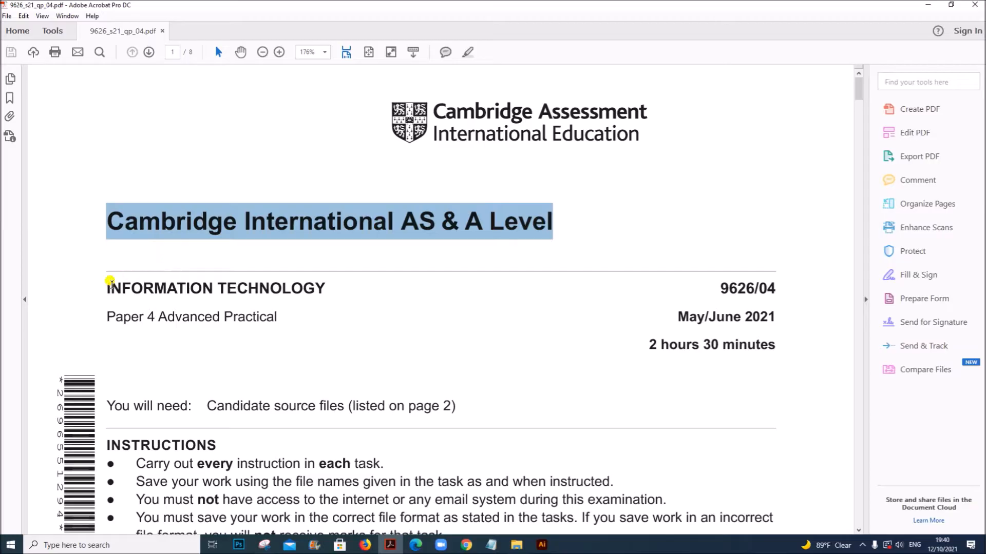
Look over the exam paper's cover details, source file list and earlier tasks, through to Task 4 on page 8
{"action": "left_click_drag", "start_coordinate": [105, 284], "coordinate": [775, 343]}
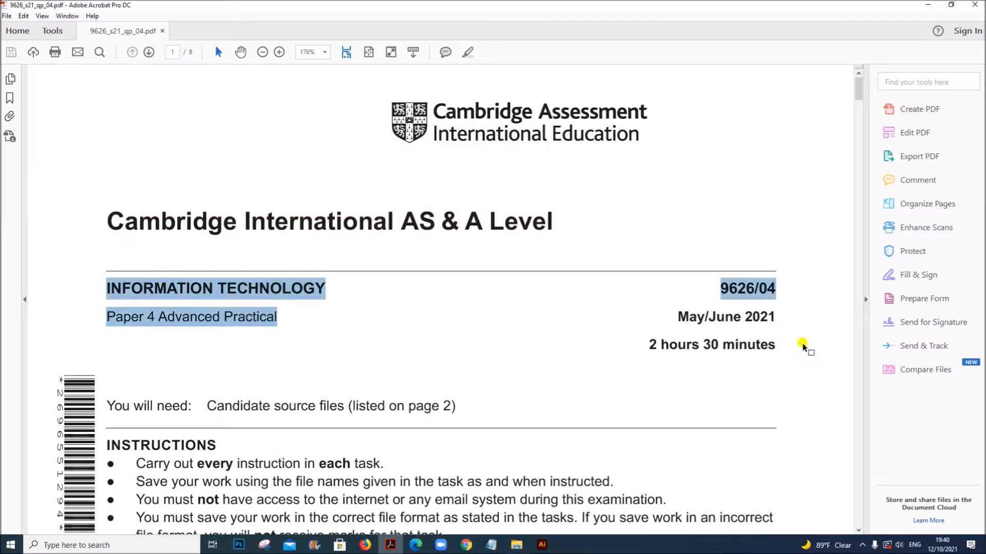
{"action": "left_click_drag", "start_coordinate": [678, 312], "coordinate": [776, 314]}
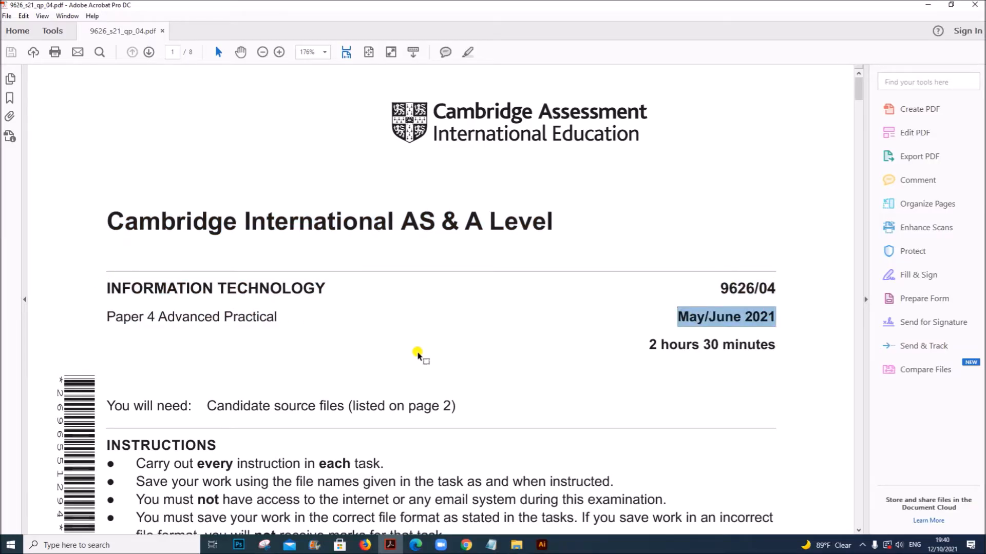
{"action": "scroll", "coordinate": [422, 420], "scroll_direction": "down", "scroll_amount": 5}
{"action": "scroll", "coordinate": [422, 419], "scroll_direction": "down", "scroll_amount": 15}
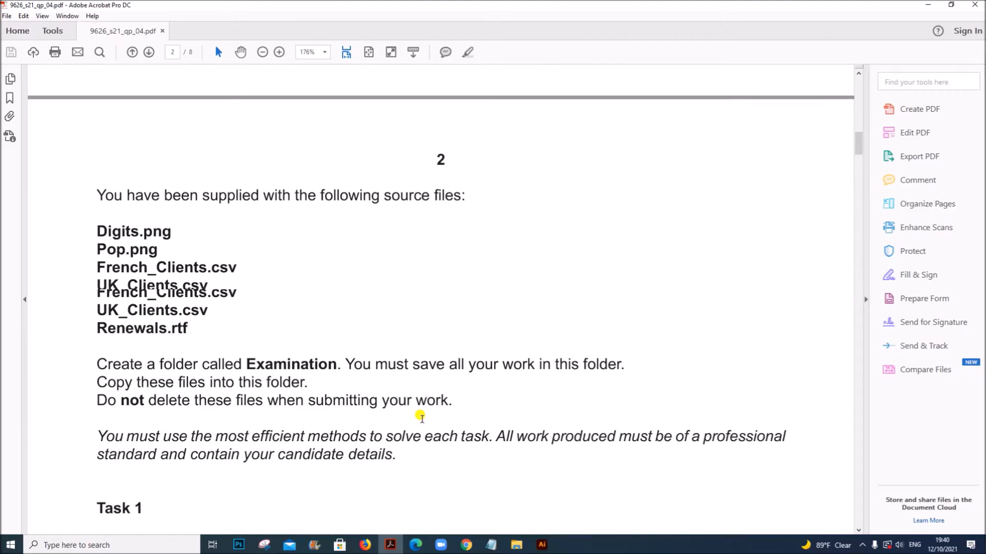
{"action": "scroll", "coordinate": [421, 419], "scroll_direction": "down", "scroll_amount": 1}
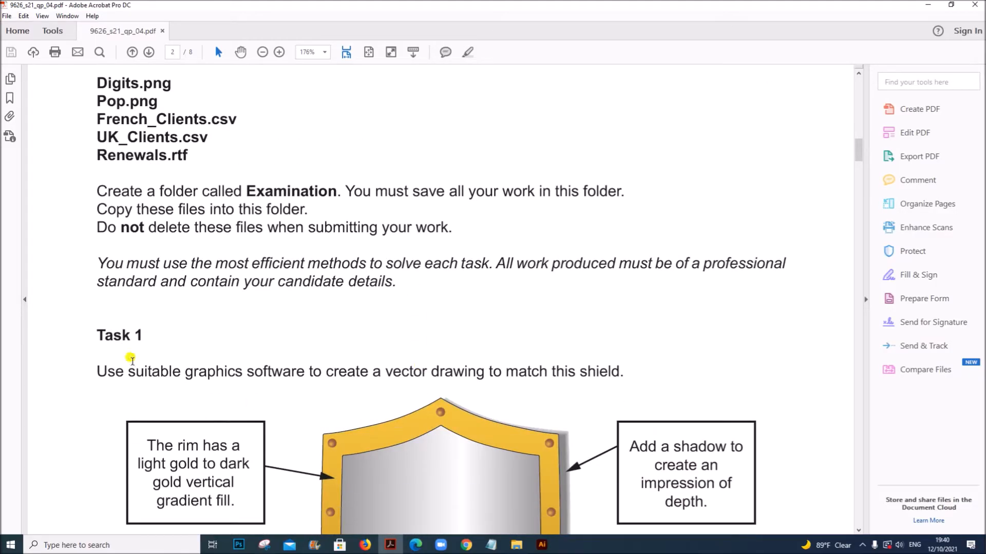
{"action": "scroll", "coordinate": [493, 450], "scroll_direction": "down", "scroll_amount": 10}
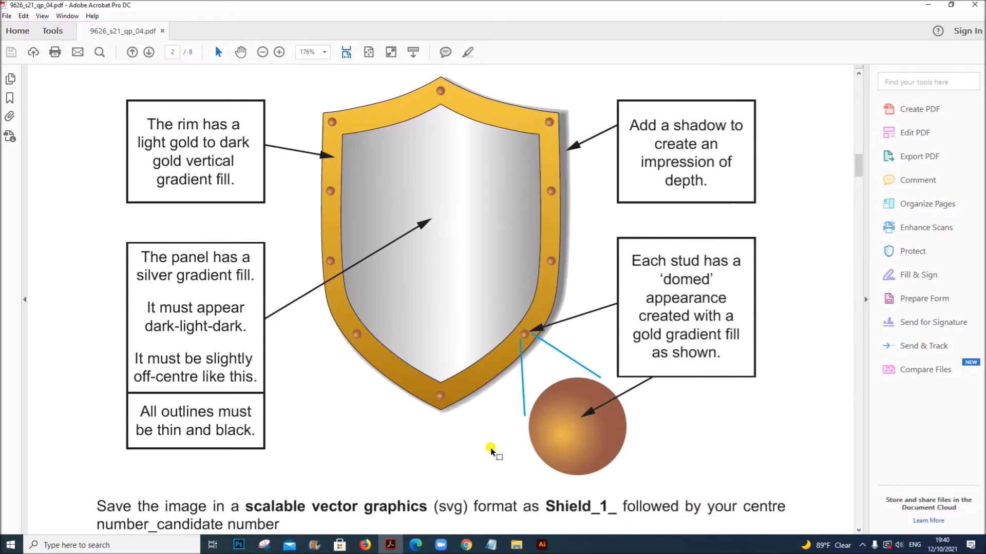
{"action": "scroll", "coordinate": [491, 450], "scroll_direction": "down", "scroll_amount": 15}
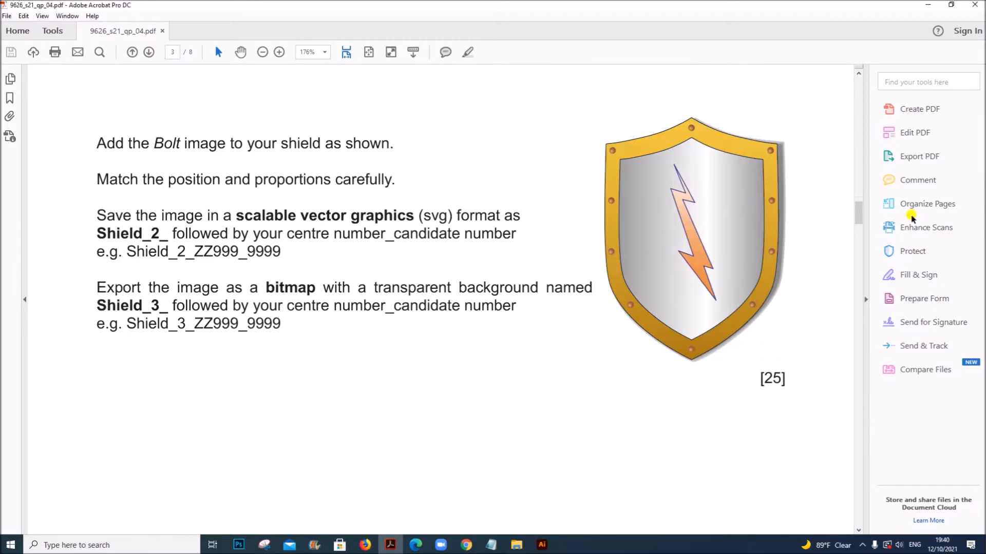
{"action": "left_click_drag", "start_coordinate": [858, 220], "coordinate": [841, 494]}
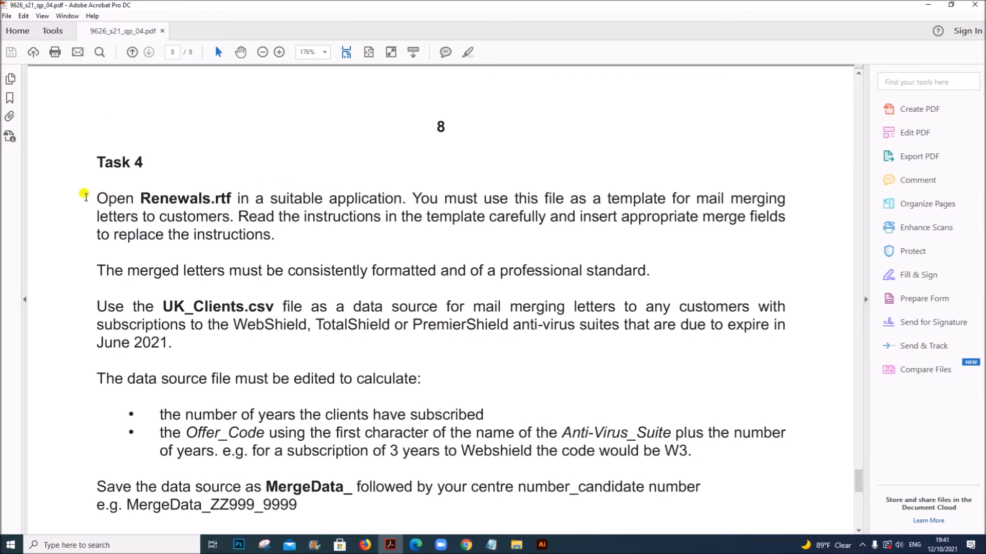
Read the opening sentence of Task 4, then open Renewals.rtf from the Examination folder in File Explorer
{"action": "left_click", "coordinate": [516, 545]}
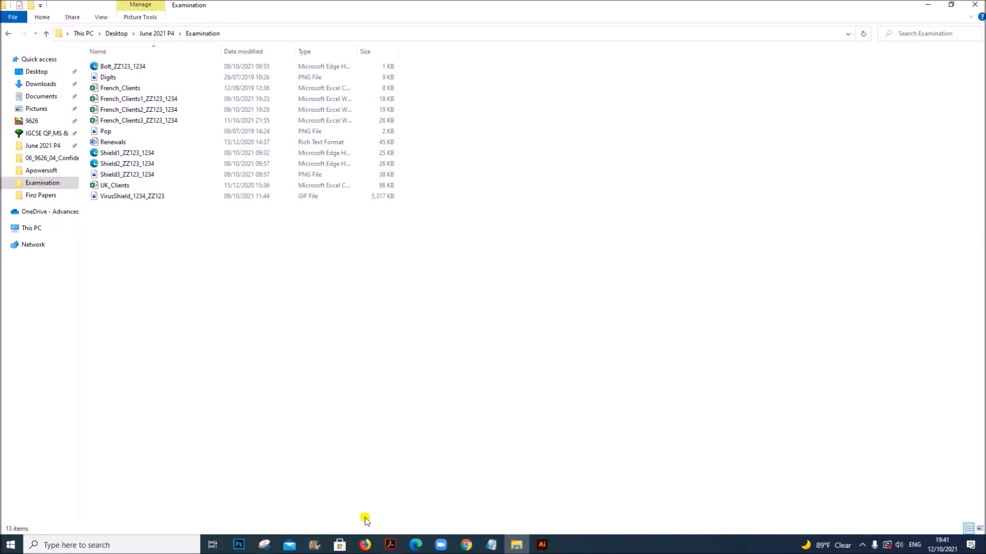
{"action": "left_click", "coordinate": [390, 545]}
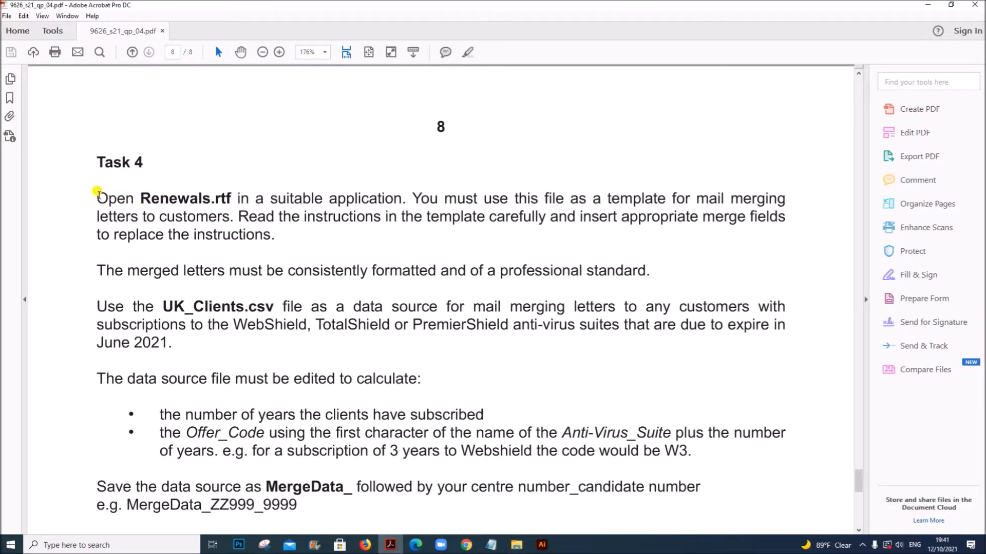
{"action": "left_click_drag", "start_coordinate": [97, 191], "coordinate": [785, 202]}
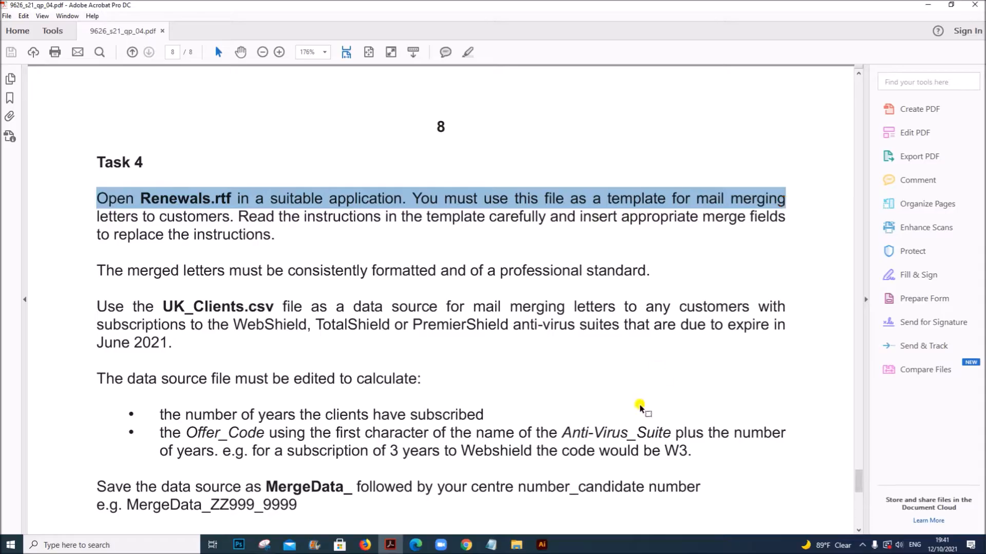
{"action": "left_click", "coordinate": [517, 545]}
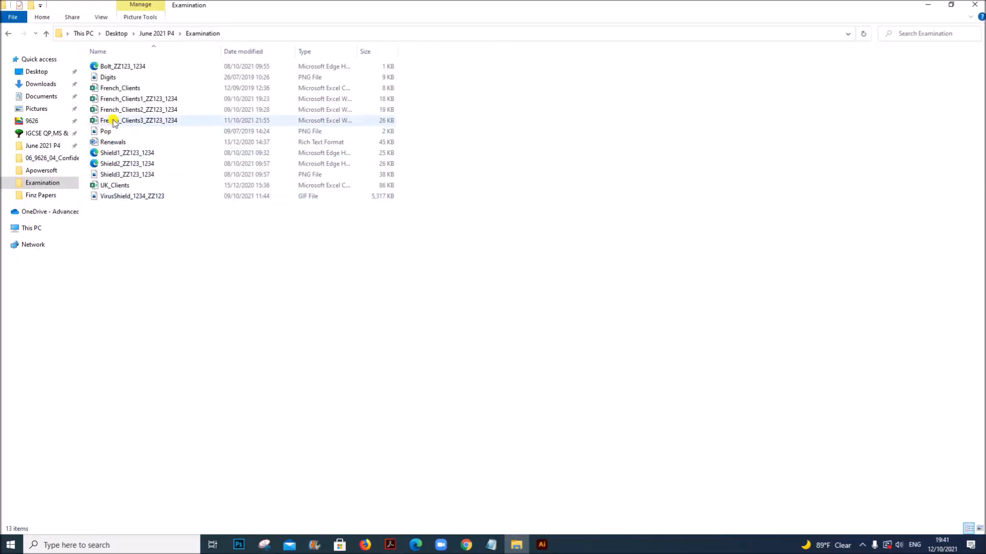
{"action": "left_click", "coordinate": [123, 144]}
{"action": "double_click", "coordinate": [123, 144]}
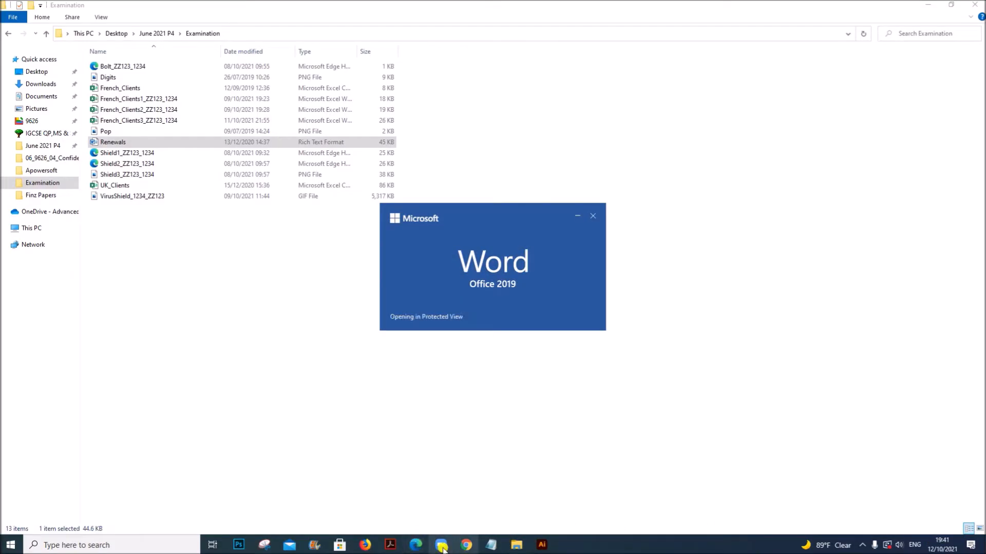
Switch to the exam paper in Acrobat and read the Task 4 requirements for merge fields and letter formatting
{"action": "left_click", "coordinate": [391, 545]}
{"action": "left_click", "coordinate": [199, 236]}
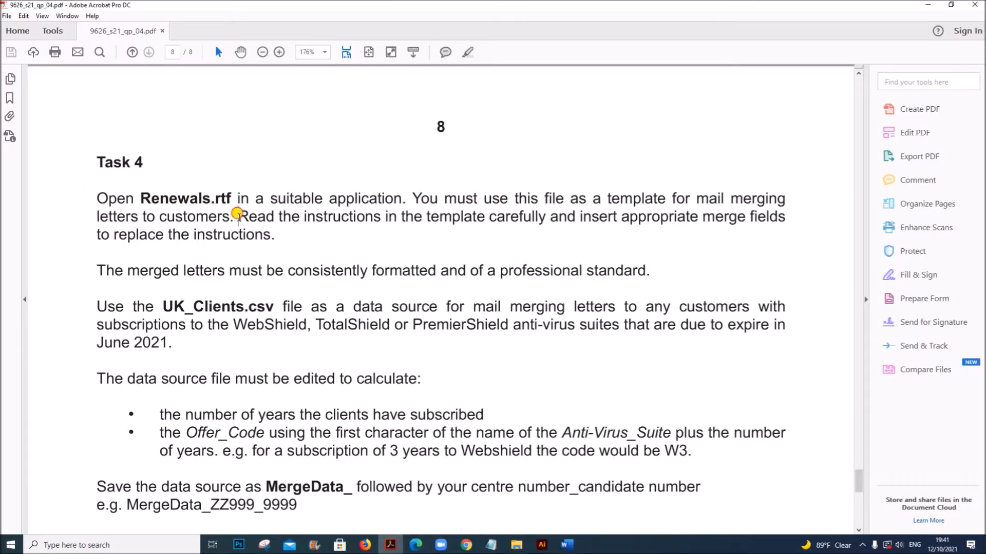
{"action": "left_click_drag", "start_coordinate": [237, 215], "coordinate": [275, 235]}
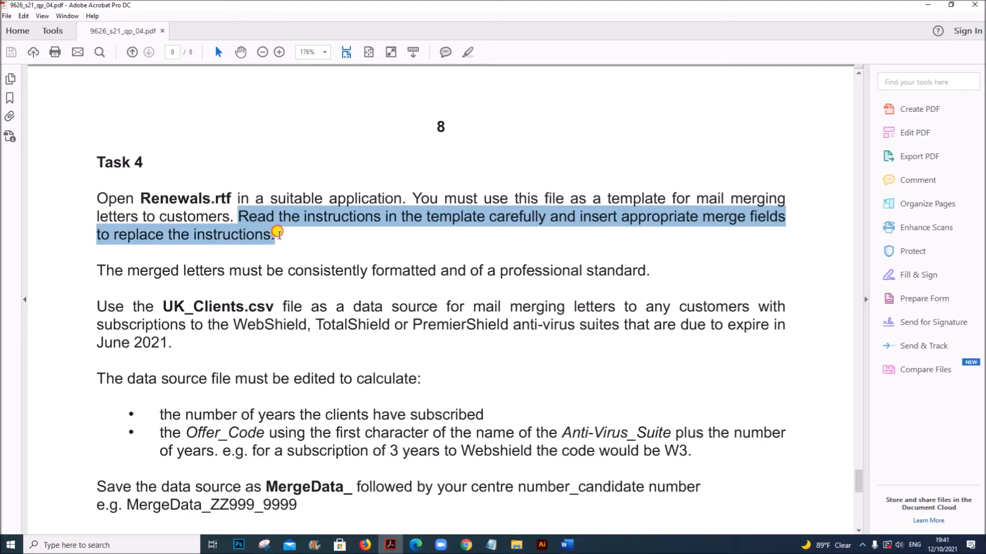
{"action": "scroll", "coordinate": [263, 264], "scroll_direction": "down", "scroll_amount": 3}
{"action": "left_click_drag", "start_coordinate": [229, 196], "coordinate": [629, 194]}
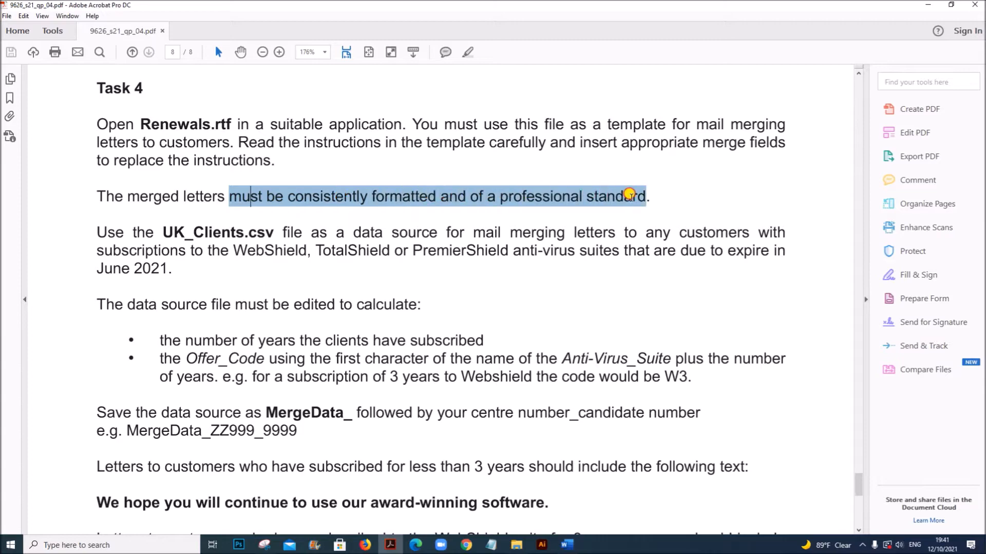
{"action": "left_click", "coordinate": [339, 280]}
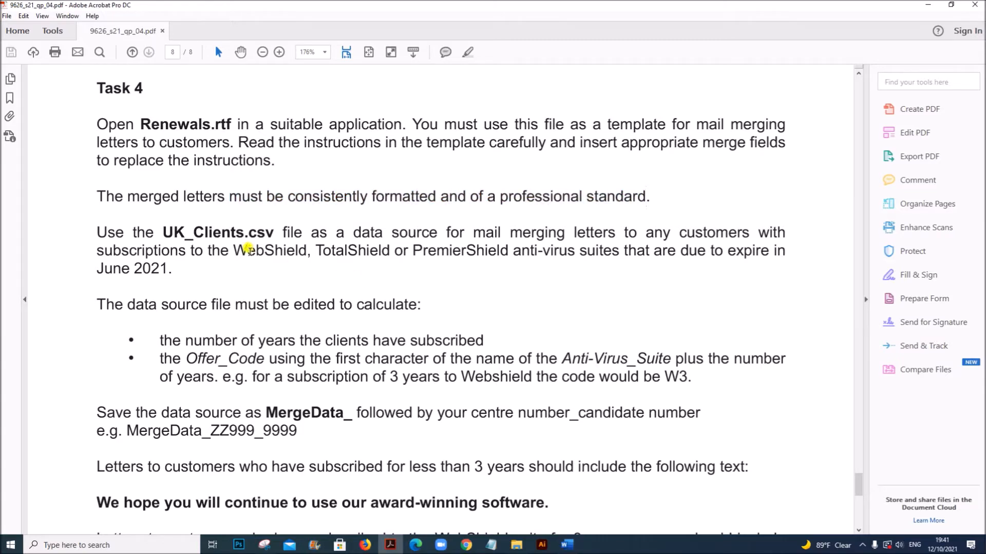
Check the data source file name in Task 4 and open UK_Clients.csv from the Examination folder
{"action": "left_click_drag", "start_coordinate": [167, 231], "coordinate": [271, 226]}
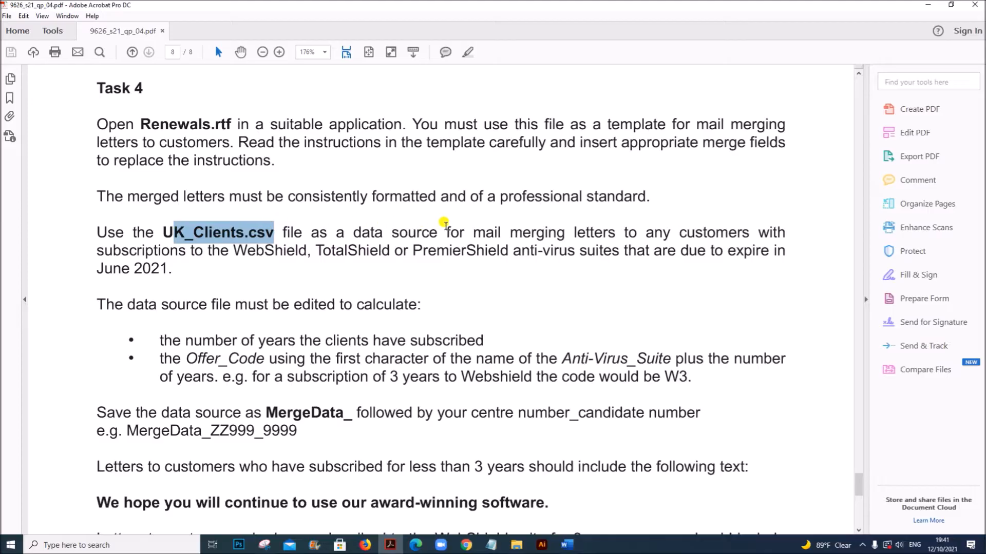
{"action": "left_click", "coordinate": [516, 545]}
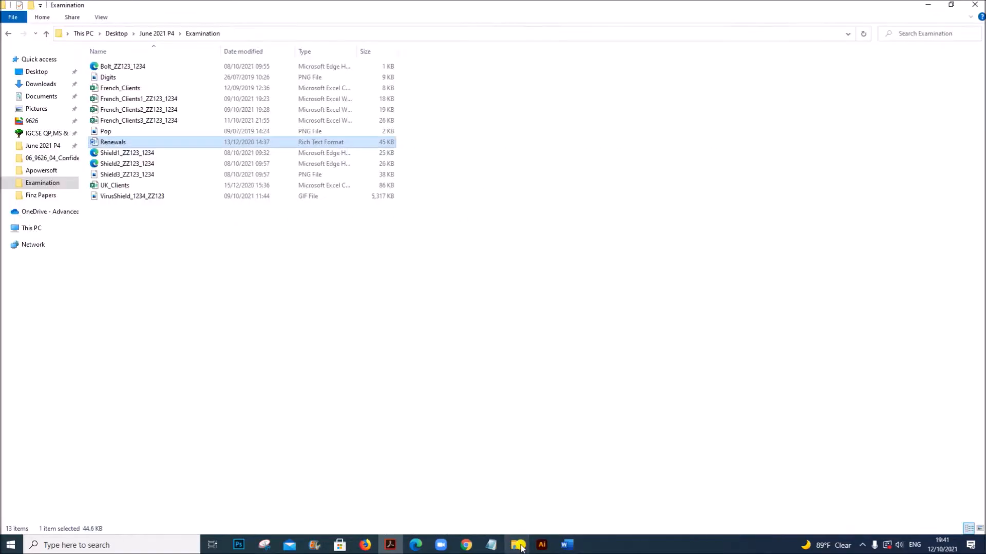
{"action": "left_click", "coordinate": [125, 186]}
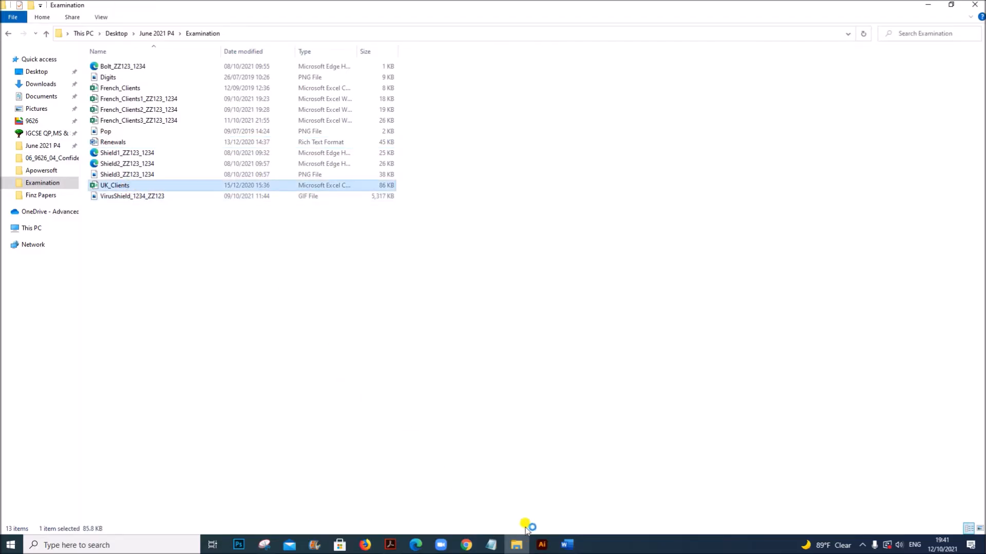
Switch to the Renewals letter in Word, enable editing, and look through its placeholder instructions at 150% zoom
{"action": "left_click", "coordinate": [570, 544]}
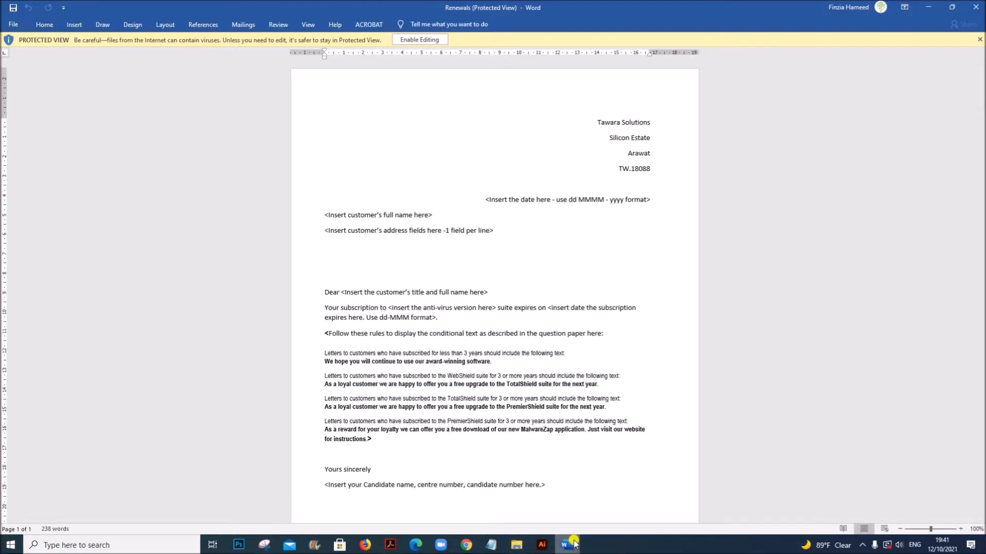
{"action": "left_click", "coordinate": [409, 40]}
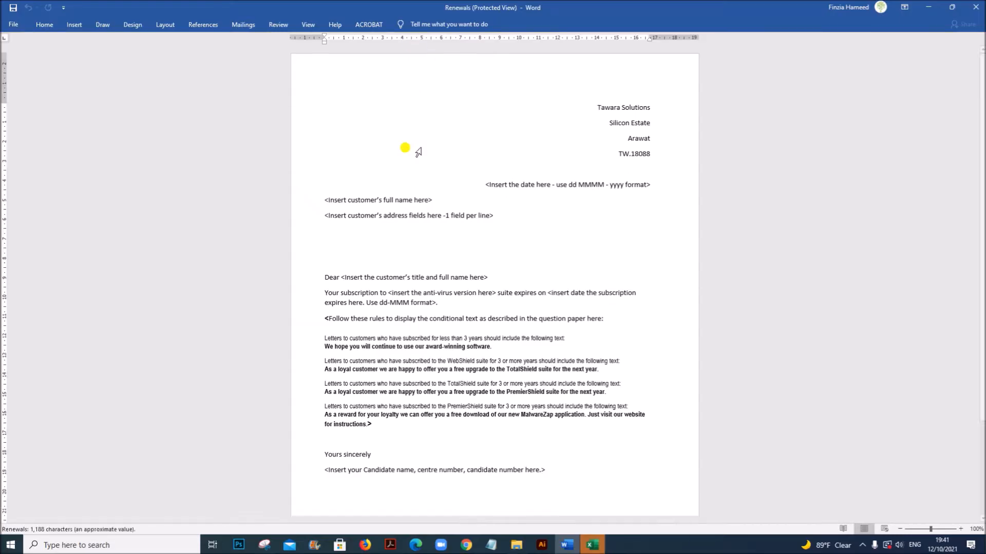
{"action": "left_click", "coordinate": [961, 529]}
{"action": "left_click", "coordinate": [961, 529]}
{"action": "left_click", "coordinate": [961, 529]}
{"action": "left_click", "coordinate": [961, 530]}
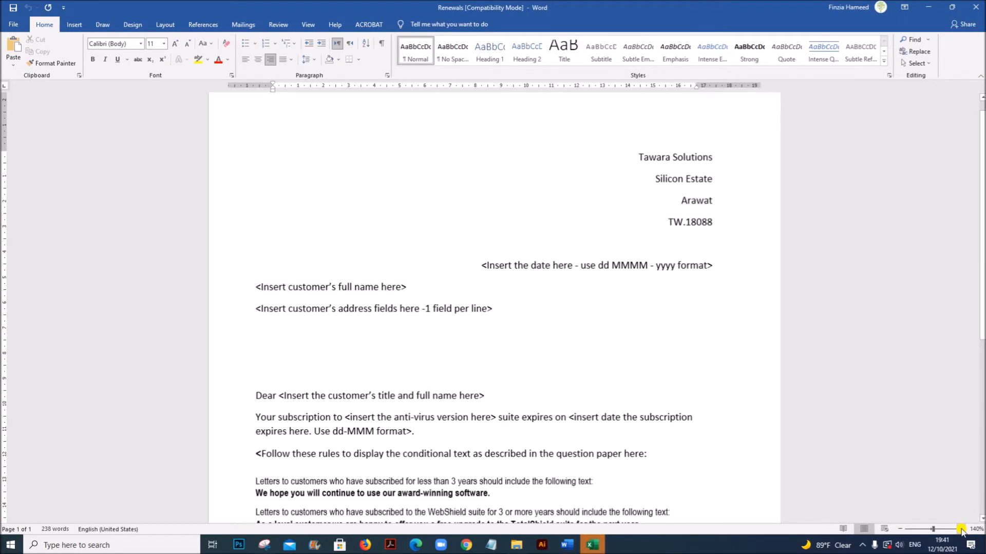
{"action": "left_click", "coordinate": [961, 529]}
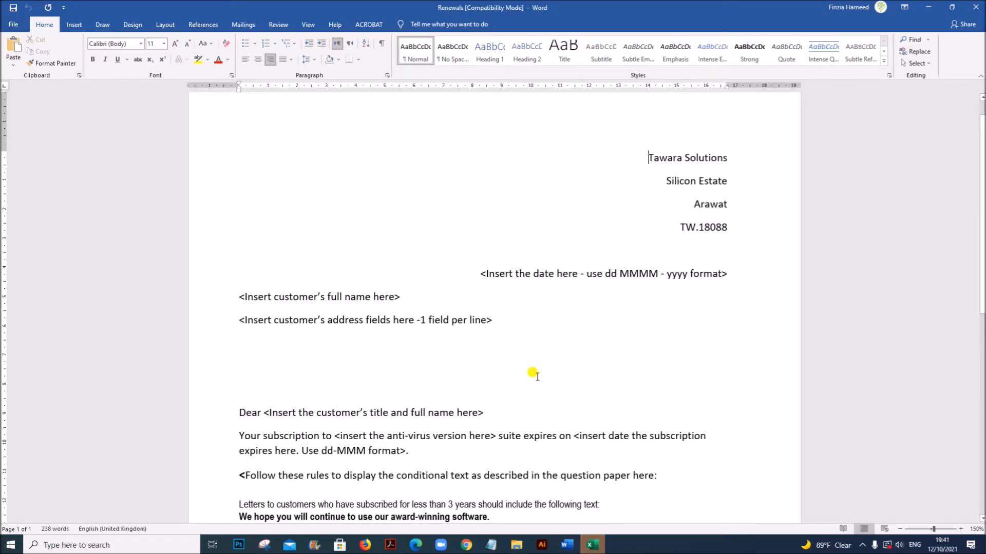
{"action": "scroll", "coordinate": [532, 374], "scroll_direction": "down", "scroll_amount": 4}
{"action": "scroll", "coordinate": [533, 375], "scroll_direction": "up", "scroll_amount": 3}
{"action": "scroll", "coordinate": [534, 373], "scroll_direction": "down", "scroll_amount": 4}
{"action": "scroll", "coordinate": [696, 470], "scroll_direction": "up", "scroll_amount": 3}
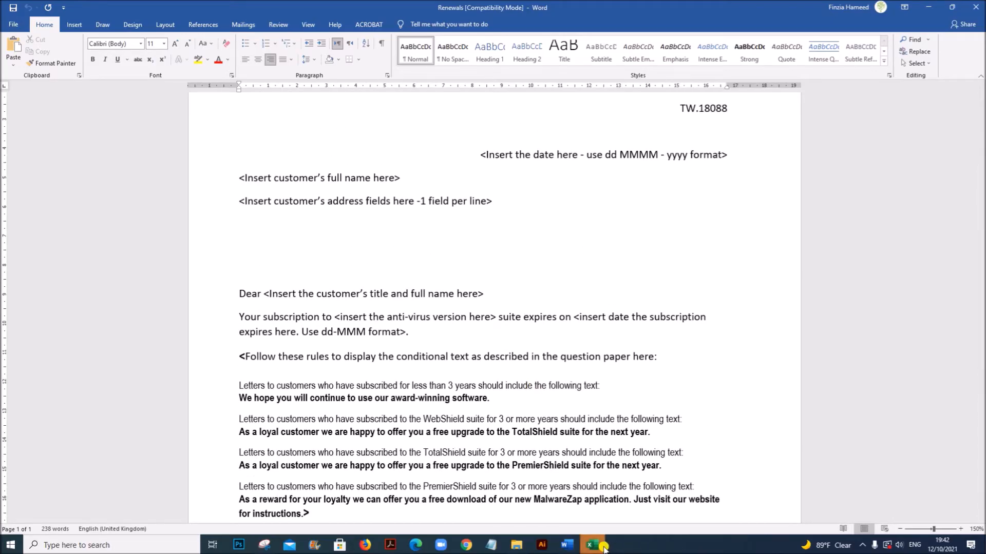
Switch to the UK_Clients sheet in Excel and fit all column widths to their contents, with the view at 140%
{"action": "left_click", "coordinate": [593, 545]}
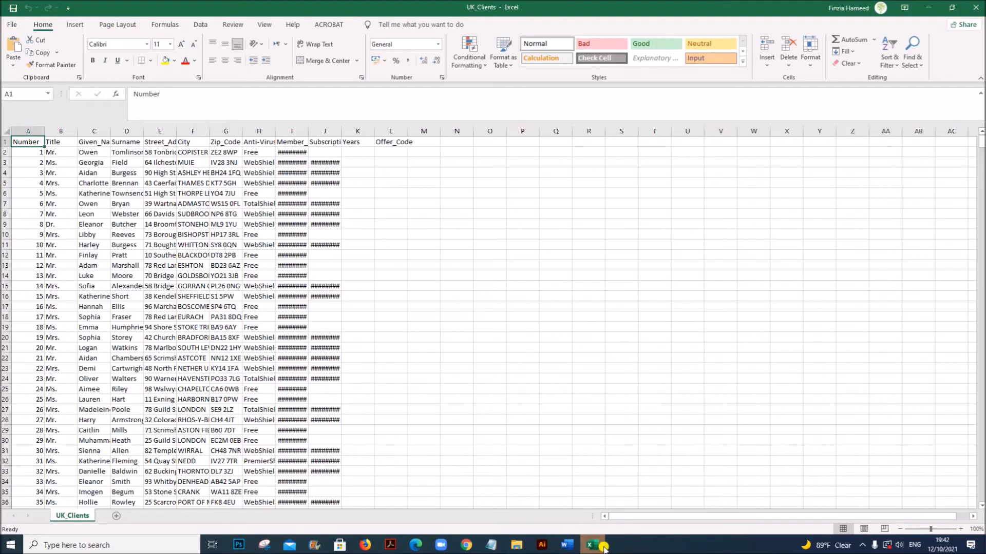
{"action": "left_click", "coordinate": [503, 288]}
{"action": "left_click", "coordinate": [3, 132]}
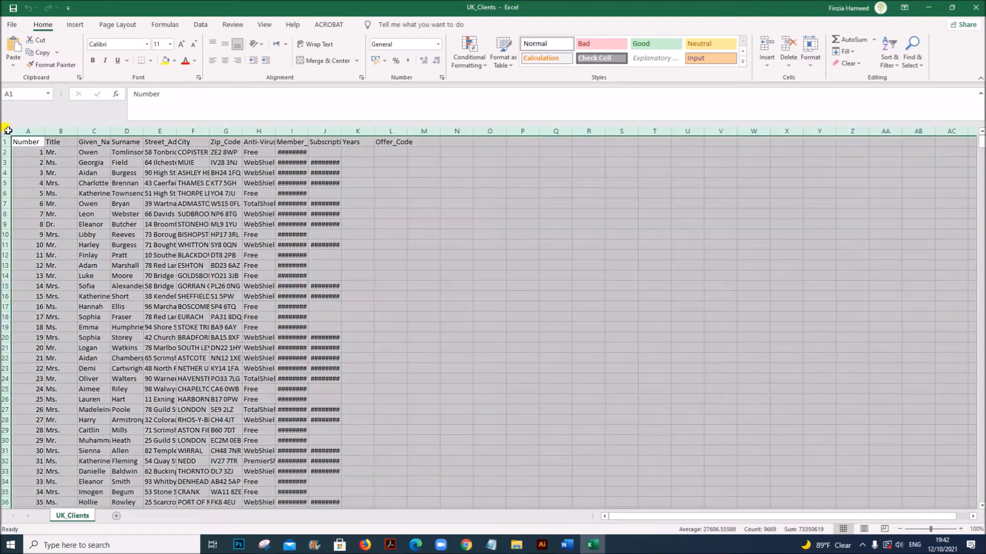
{"action": "double_click", "coordinate": [42, 131]}
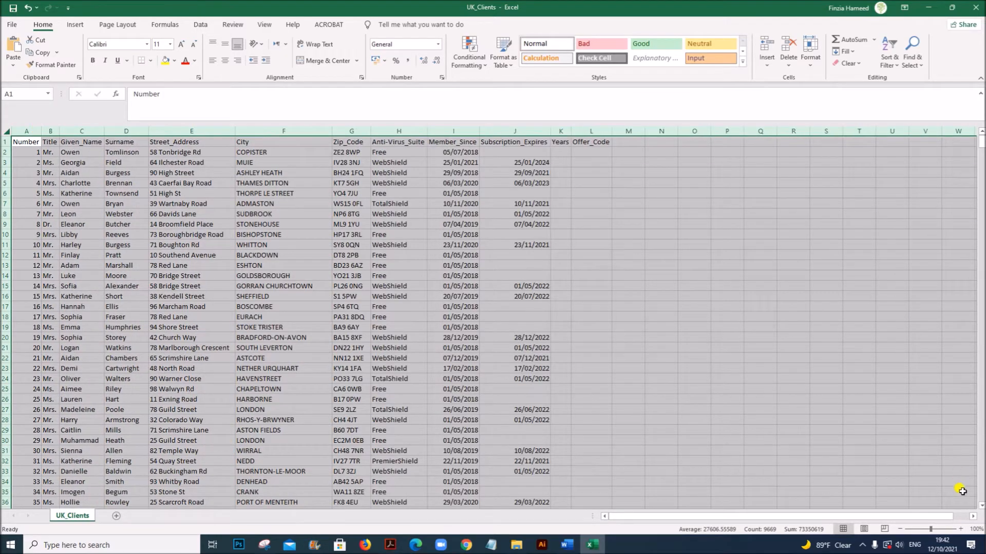
{"action": "left_click", "coordinate": [960, 529]}
{"action": "left_click", "coordinate": [961, 529]}
{"action": "left_click", "coordinate": [960, 529]}
{"action": "left_click", "coordinate": [960, 530]}
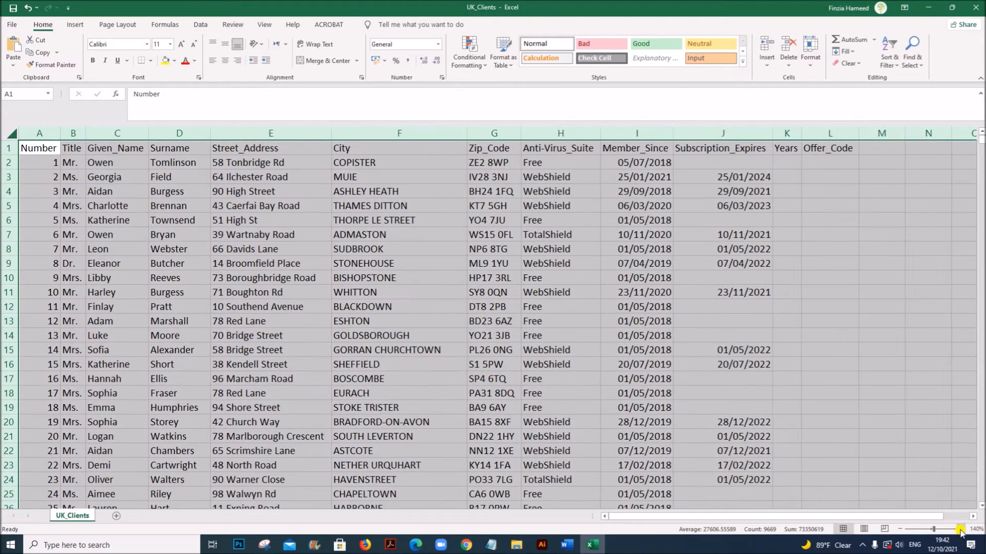
{"action": "left_click", "coordinate": [767, 392]}
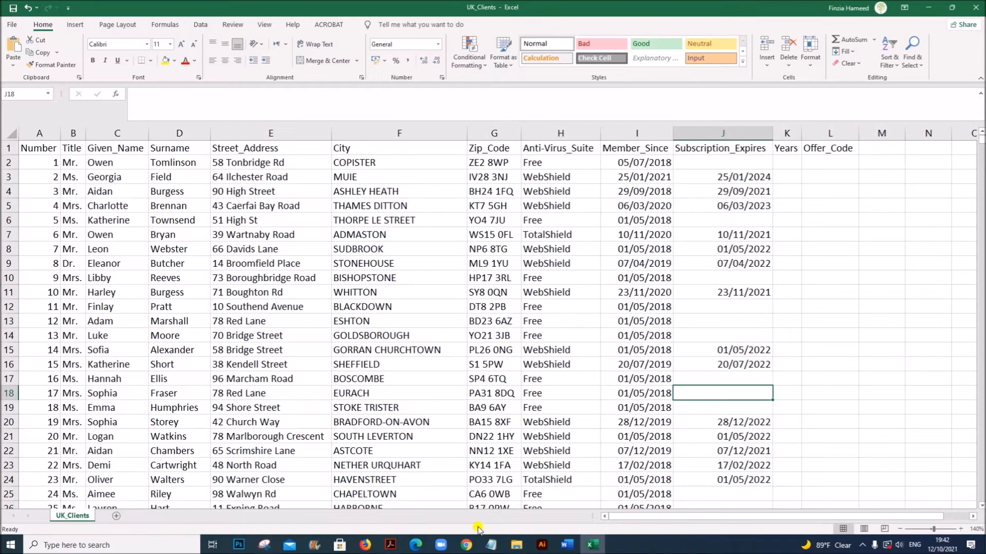
Switch to the exam paper in Acrobat and read Task 4's customer selection criteria and required data source calculations
{"action": "left_click", "coordinate": [397, 547]}
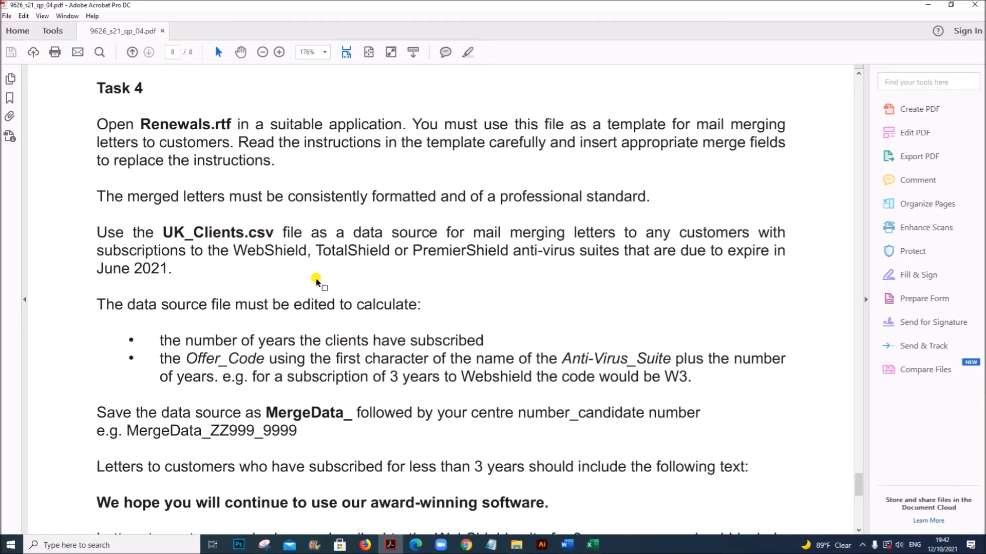
{"action": "scroll", "coordinate": [308, 280], "scroll_direction": "down", "scroll_amount": 3}
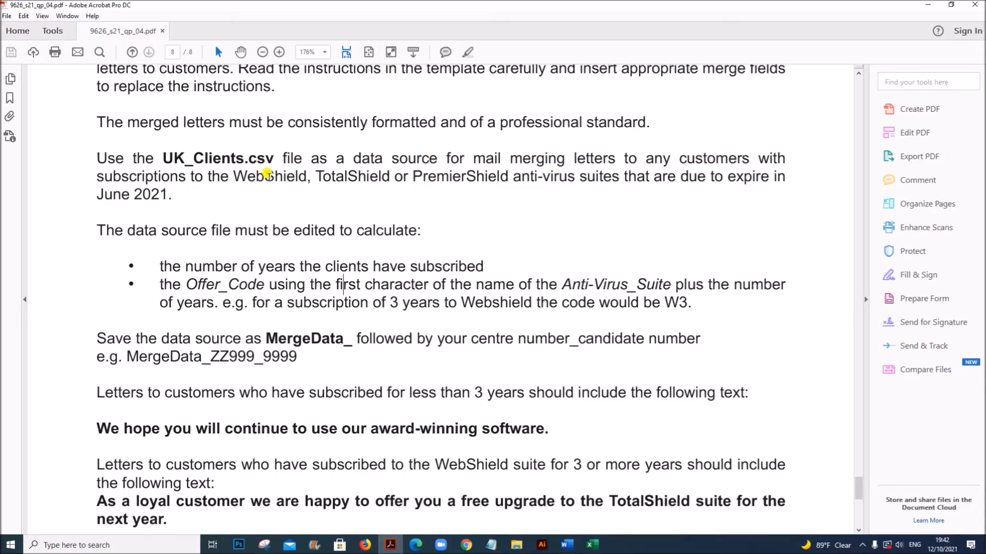
{"action": "left_click_drag", "start_coordinate": [680, 159], "coordinate": [771, 162]}
{"action": "left_click_drag", "start_coordinate": [234, 177], "coordinate": [616, 183]}
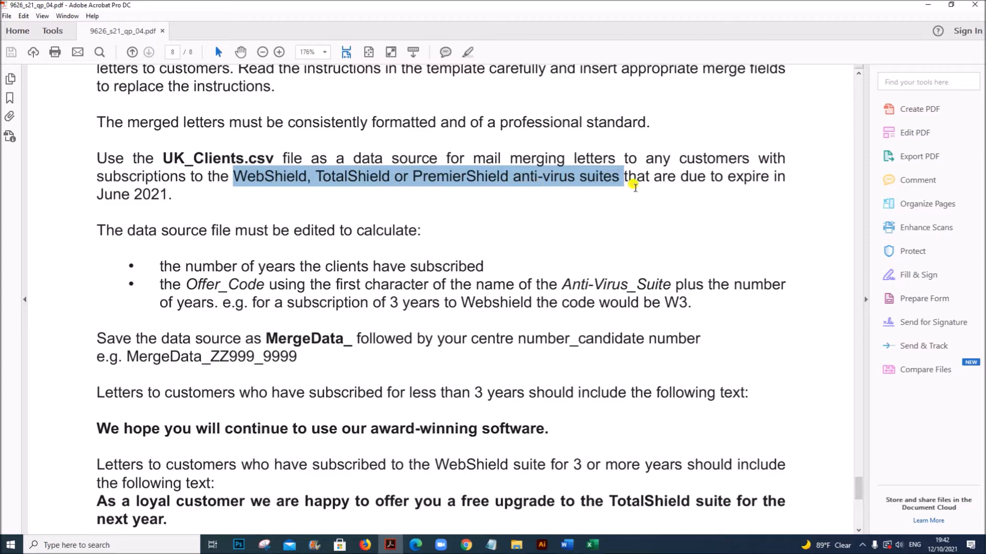
{"action": "left_click", "coordinate": [639, 179]}
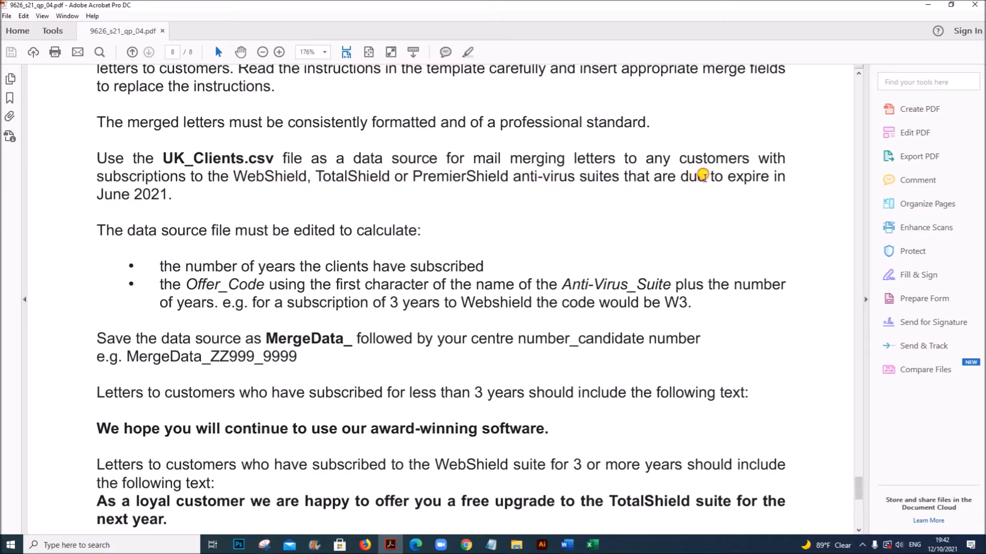
{"action": "left_click_drag", "start_coordinate": [707, 177], "coordinate": [780, 175]}
{"action": "left_click_drag", "start_coordinate": [98, 194], "coordinate": [169, 194]}
{"action": "left_click_drag", "start_coordinate": [234, 174], "coordinate": [256, 189]}
{"action": "left_click", "coordinate": [199, 200]}
{"action": "left_click_drag", "start_coordinate": [222, 231], "coordinate": [420, 226]}
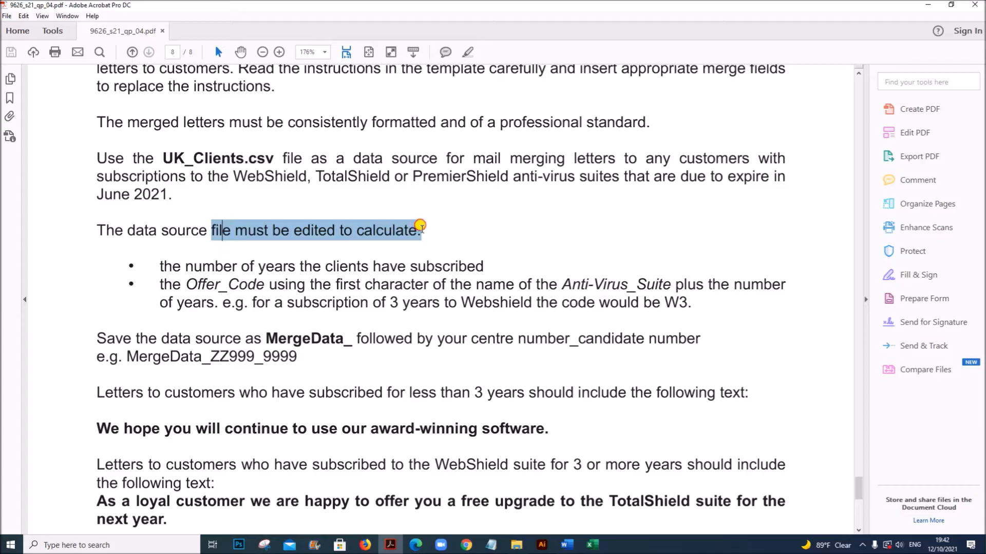
{"action": "left_click_drag", "start_coordinate": [162, 266], "coordinate": [471, 267]}
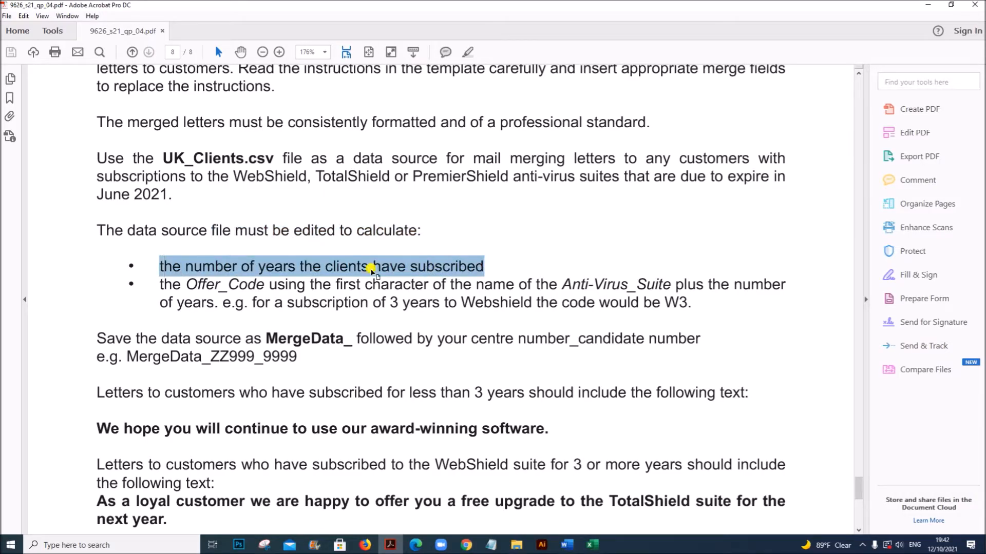
Read the two required data source calculations: the number of years subscribed and the Offer_Code
{"action": "left_click", "coordinate": [237, 290]}
{"action": "left_click_drag", "start_coordinate": [163, 283], "coordinate": [661, 278]}
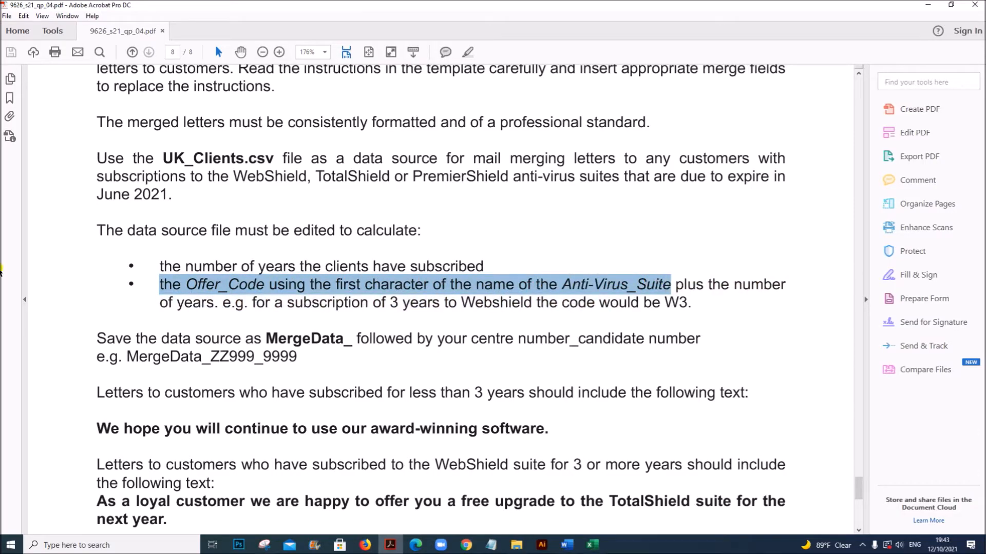
{"action": "left_click", "coordinate": [186, 266]}
{"action": "left_click_drag", "start_coordinate": [162, 265], "coordinate": [485, 267]}
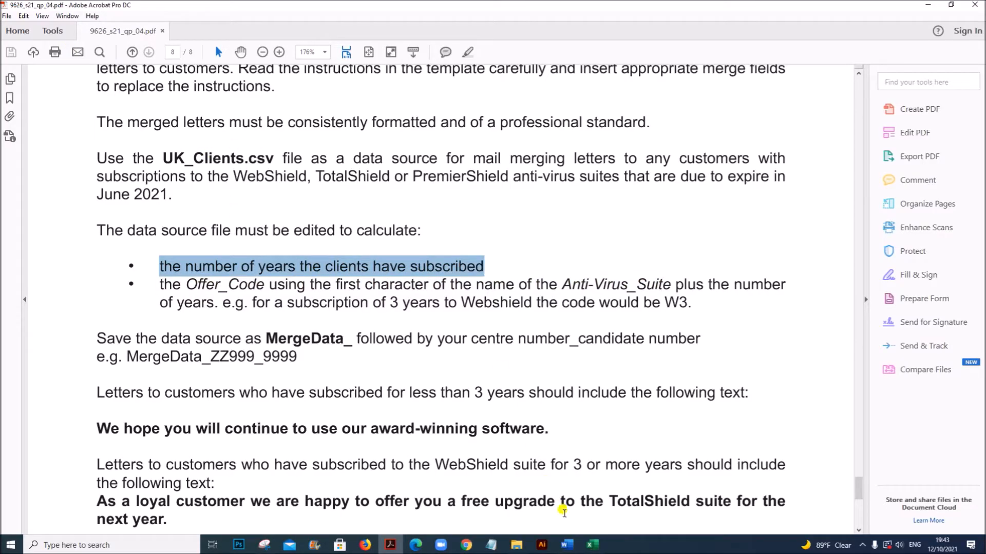
Switch to the UK_Clients sheet in Excel and begin K2's Years formula with =IF(J2="","", so empty expiry dates give a blank
{"action": "left_click", "coordinate": [592, 544]}
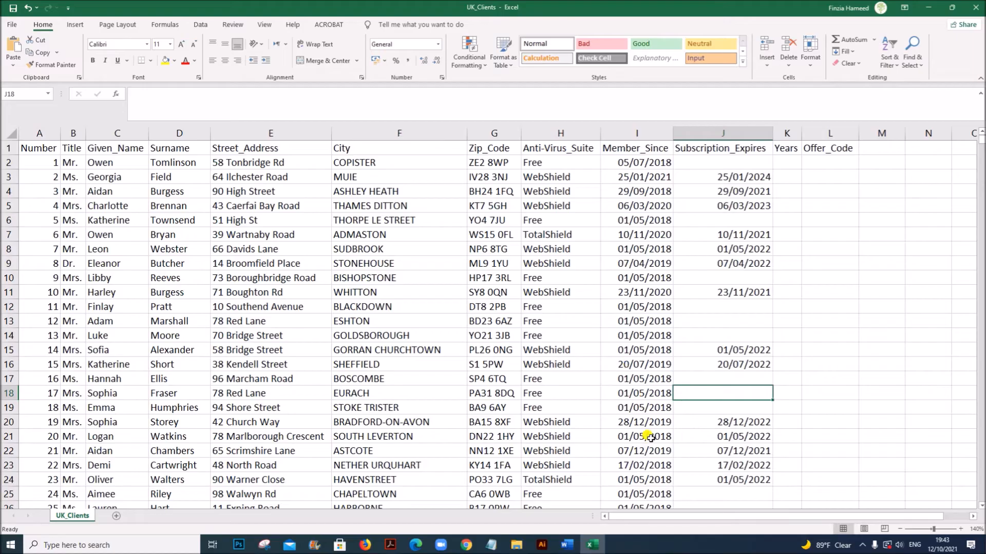
{"action": "left_click_drag", "start_coordinate": [790, 516], "coordinate": [861, 514]}
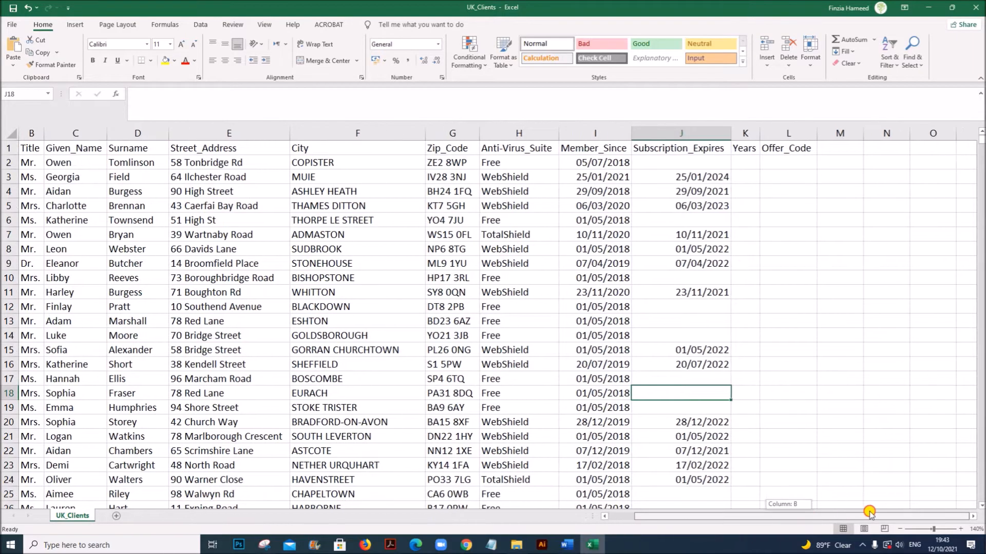
{"action": "left_click", "coordinate": [973, 516]}
{"action": "left_click", "coordinate": [974, 516]}
{"action": "left_click", "coordinate": [974, 516]}
{"action": "left_click", "coordinate": [974, 516]}
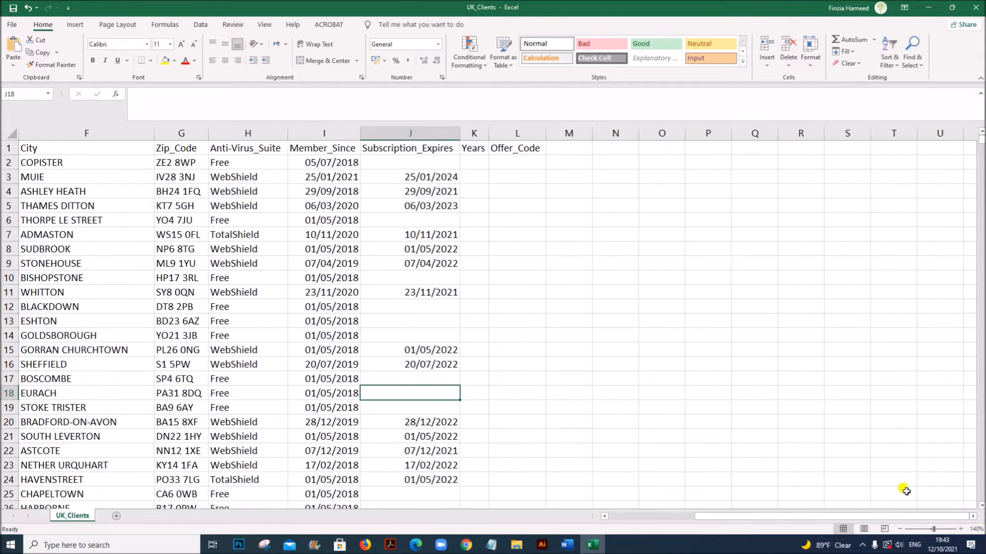
{"action": "left_click", "coordinate": [469, 165]}
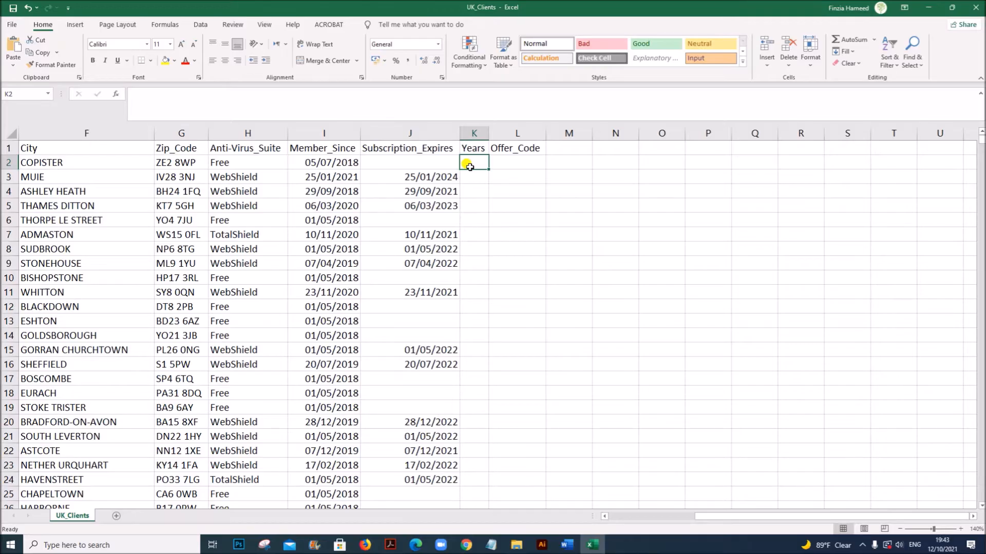
{"action": "type", "text": "="}
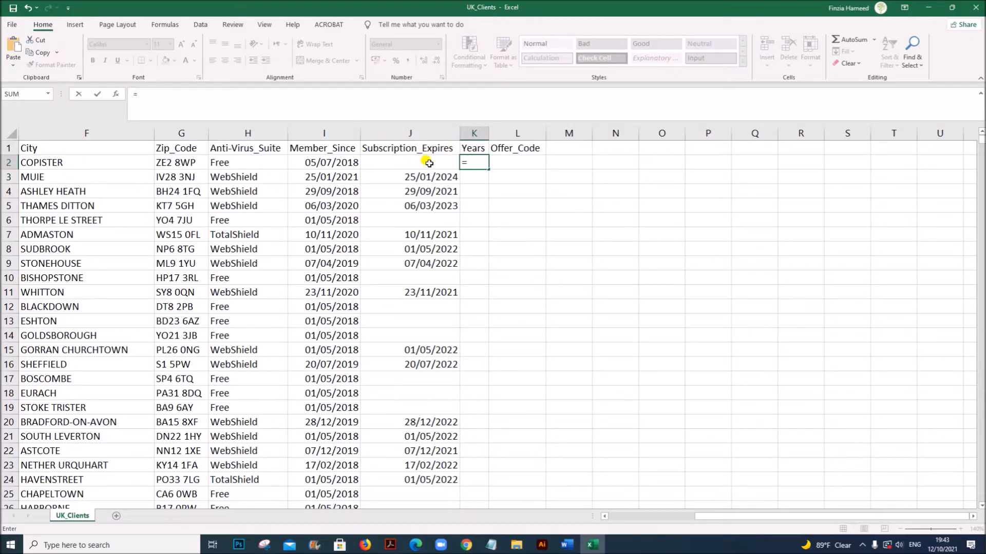
{"action": "type", "text": "IF("}
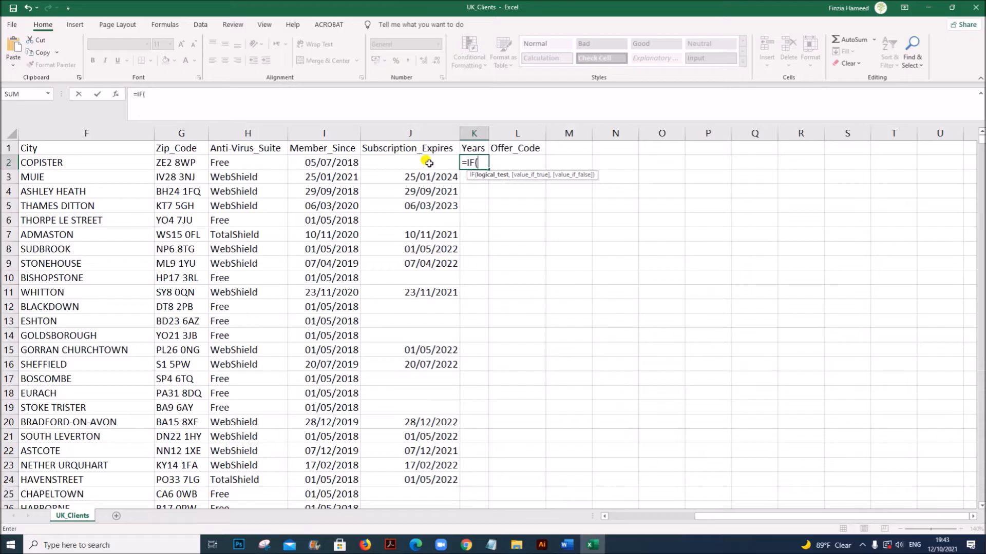
{"action": "left_click", "coordinate": [427, 163]}
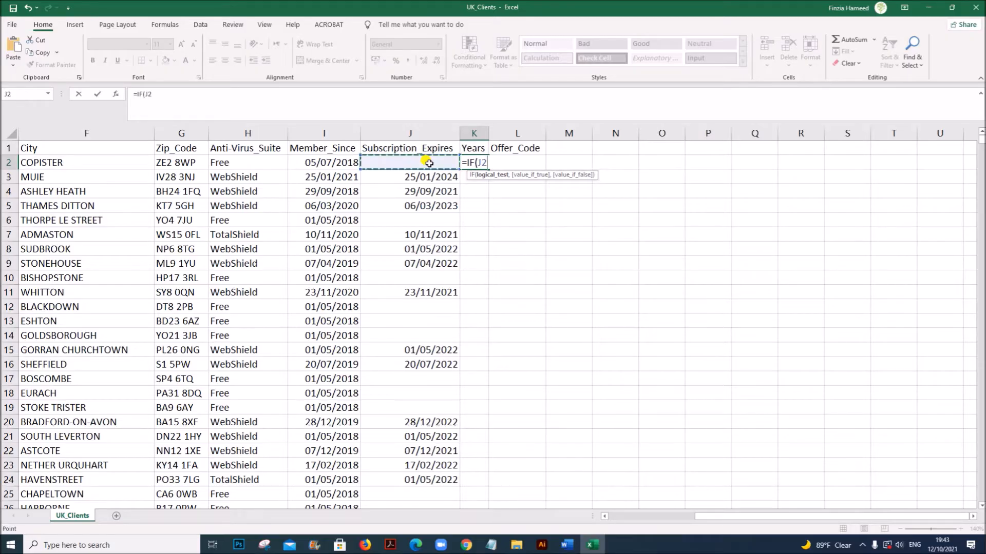
{"action": "type", "text": "=\"\","}
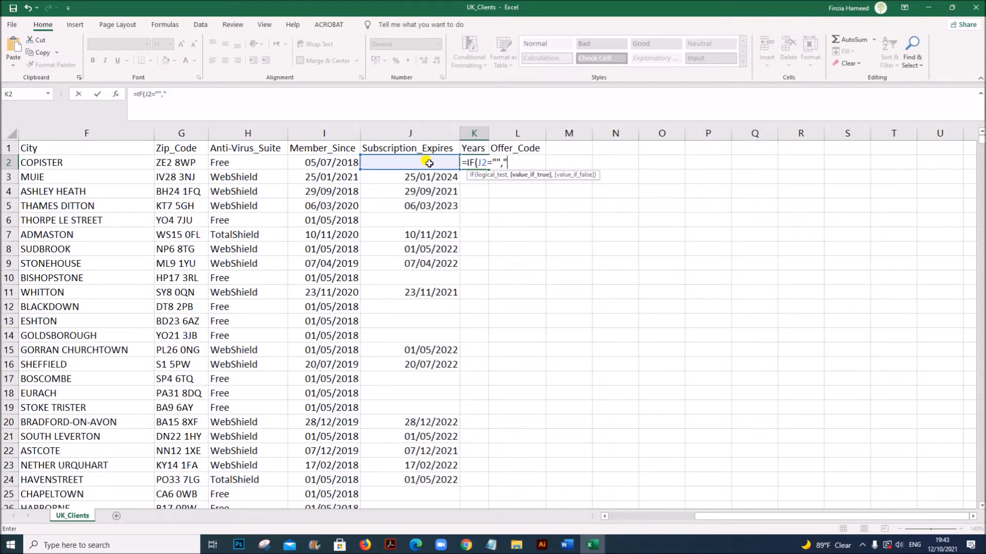
{"action": "type", "text": "\"\","}
Complete the K2 formula with DATEDIF(I2,J2,"Y") as its value if false, closing both functions
{"action": "type", "text": "D"}
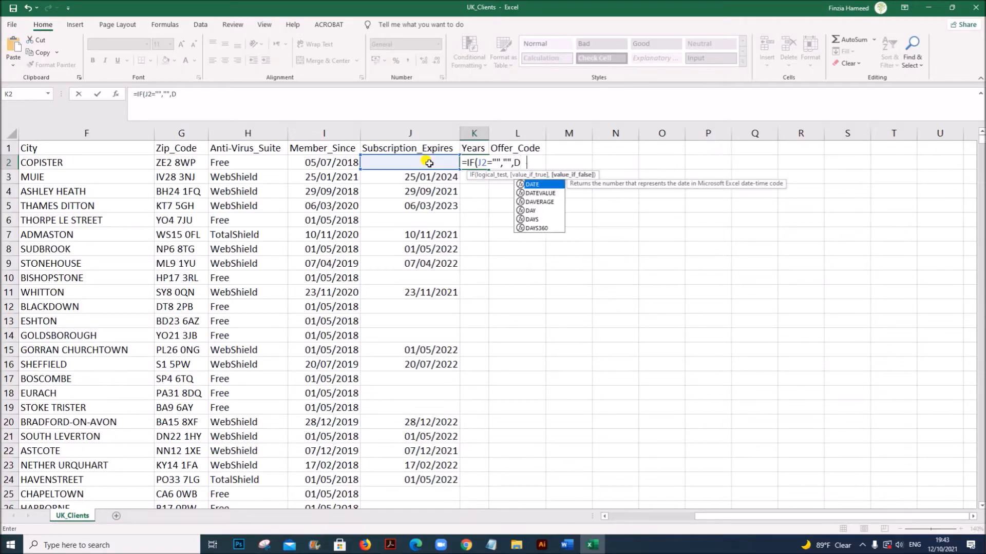
{"action": "type", "text": "ATEDIF("}
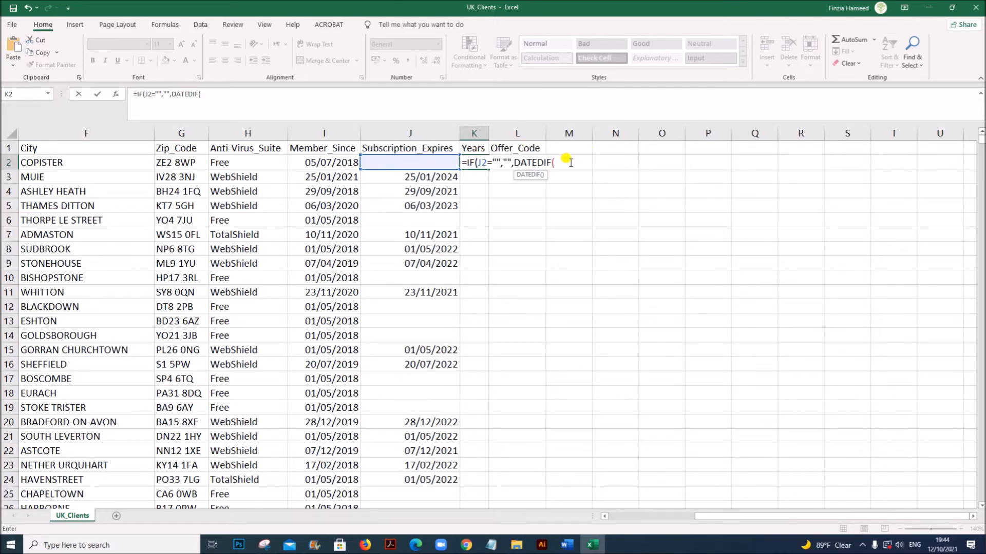
{"action": "left_click", "coordinate": [329, 163]}
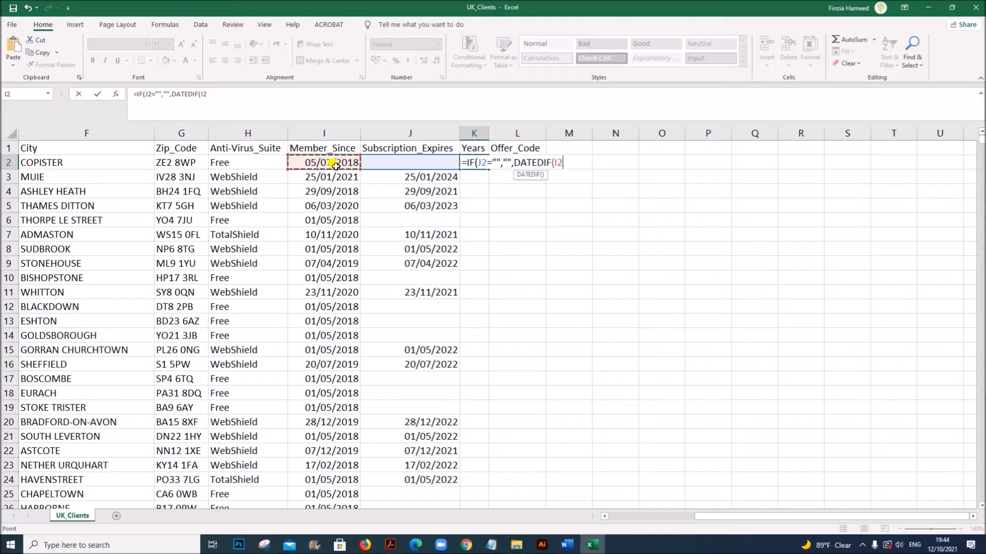
{"action": "type", "text": ","}
{"action": "left_click", "coordinate": [404, 163]}
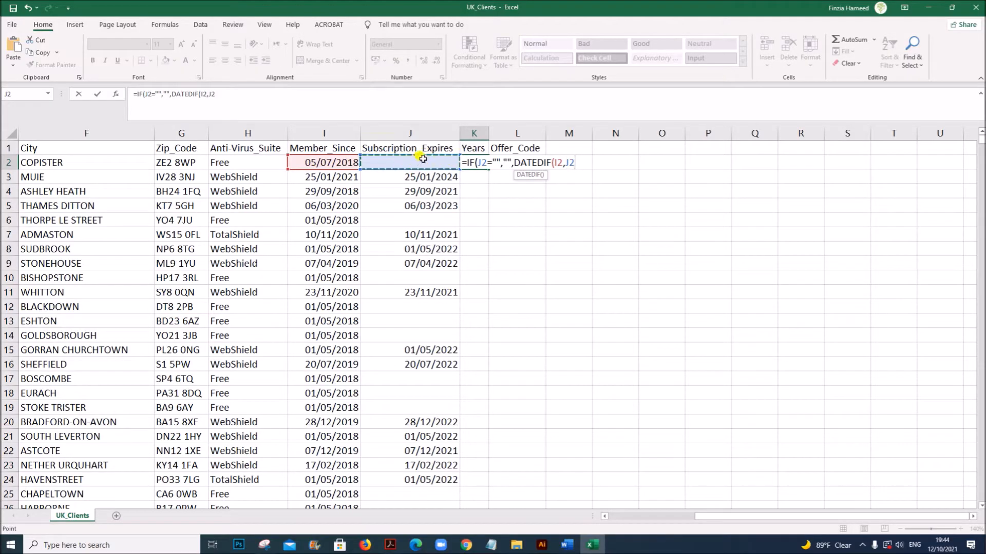
{"action": "type", "text": ",\"Y"}
{"action": "type", "text": ")"}
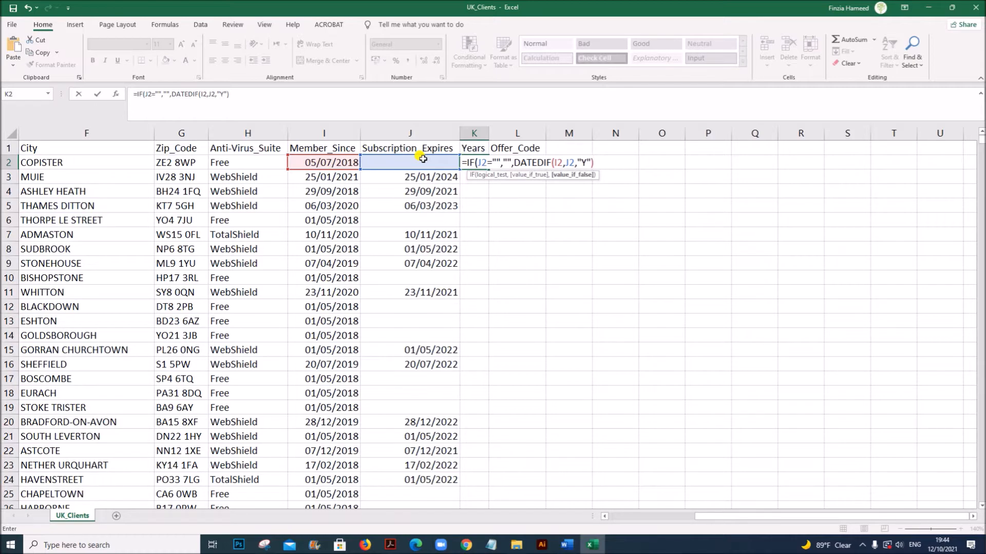
{"action": "type", "text": ")"}
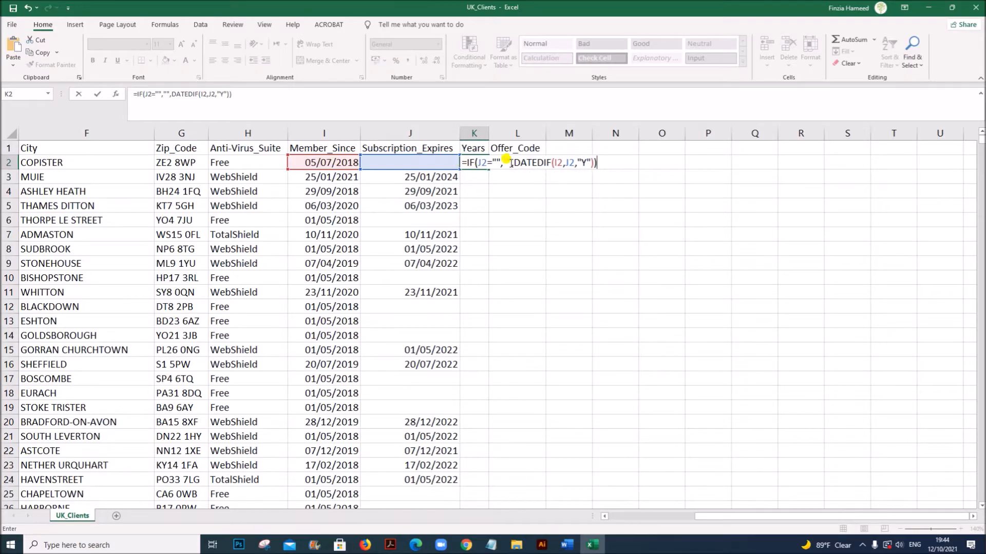
Check the DATEDIF arguments in K2, then commit the formula and fill it down the whole Years column
{"action": "left_click_drag", "start_coordinate": [512, 162], "coordinate": [594, 162]}
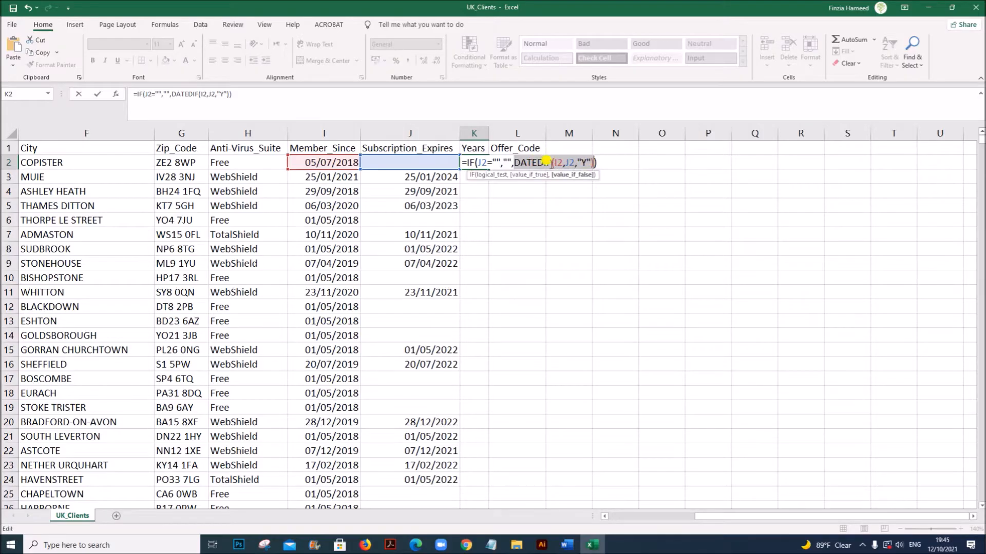
{"action": "left_click_drag", "start_coordinate": [553, 163], "coordinate": [563, 162]}
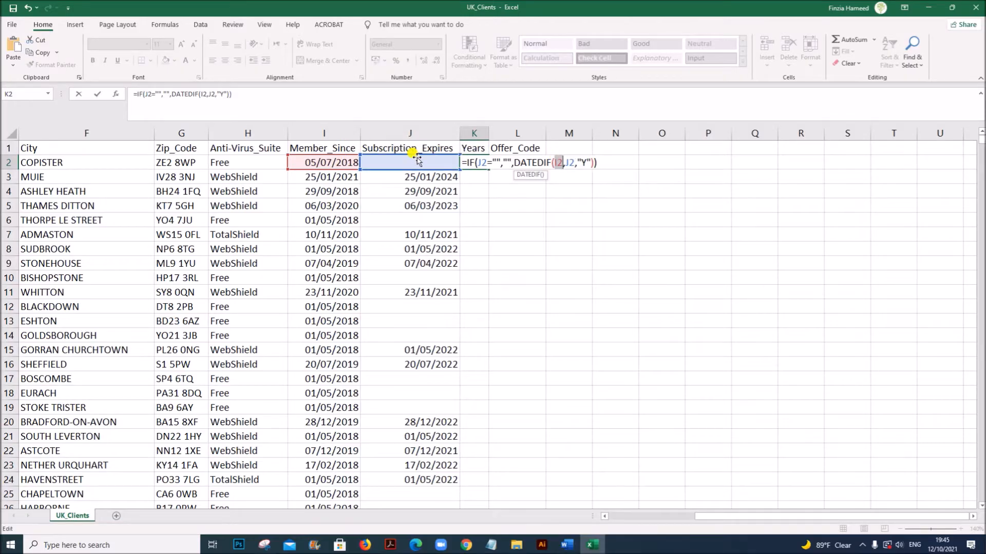
{"action": "left_click_drag", "start_coordinate": [578, 161], "coordinate": [602, 161]}
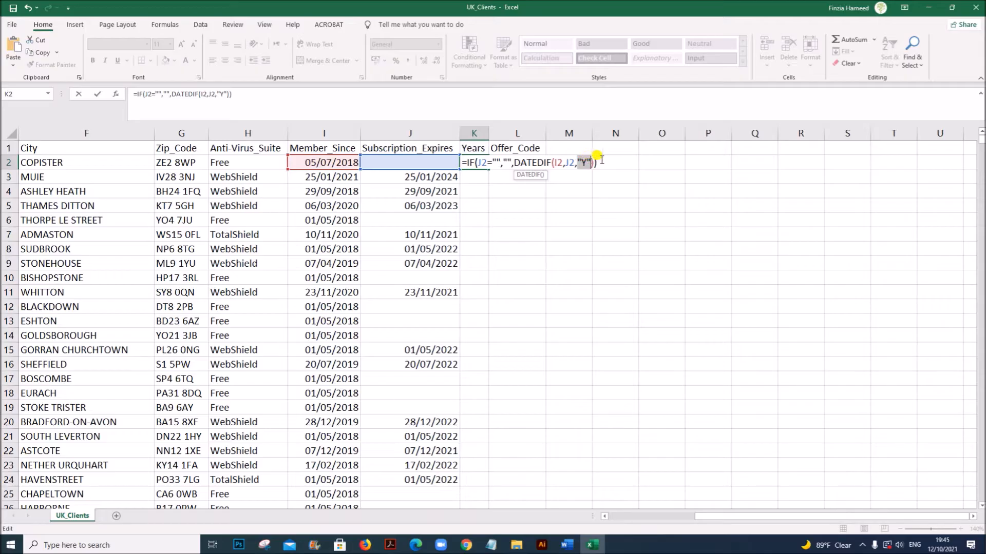
{"action": "left_click", "coordinate": [602, 161]}
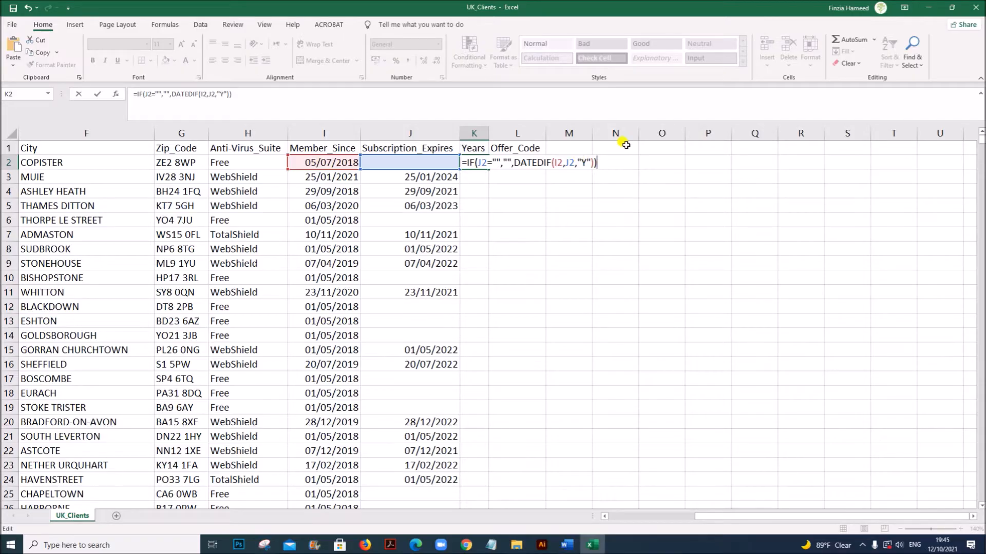
{"action": "key", "text": "Return"}
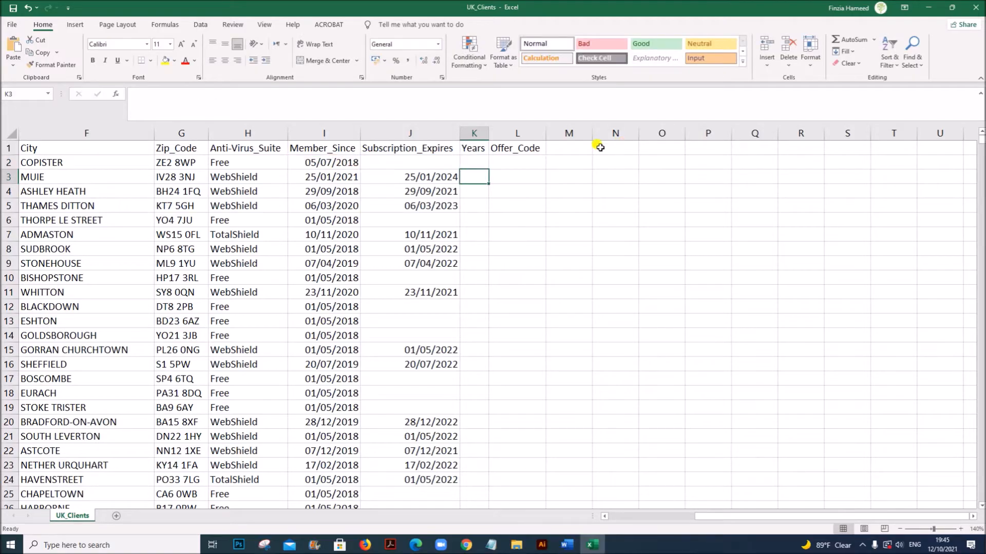
{"action": "left_click", "coordinate": [484, 162]}
{"action": "double_click", "coordinate": [486, 165]}
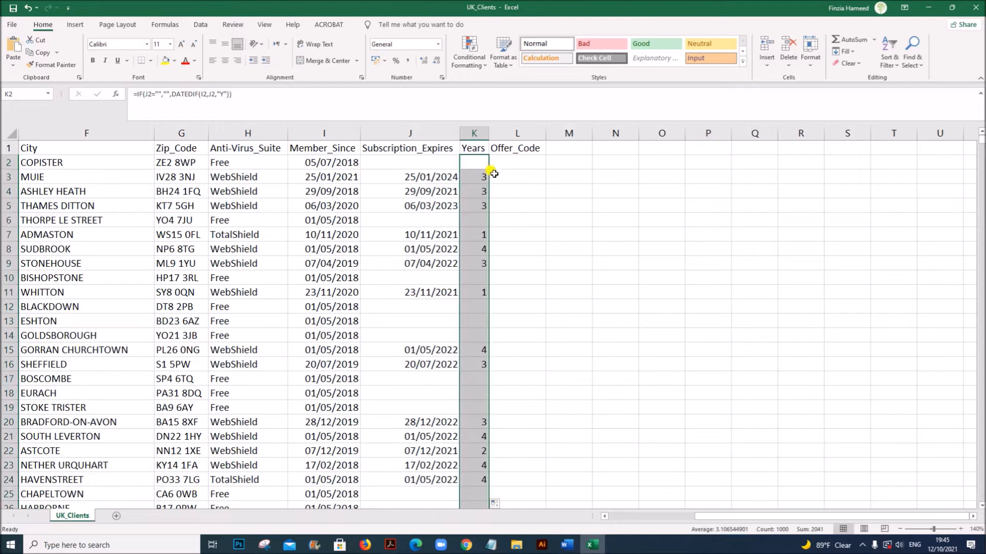
{"action": "left_click", "coordinate": [476, 208]}
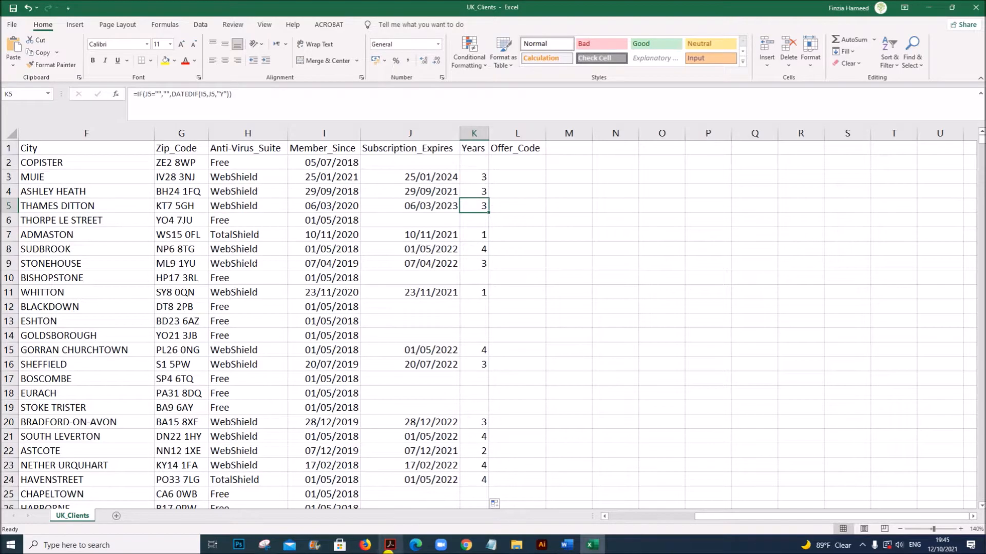
Switch to the exam paper in Acrobat and read the rule for building the Offer_Code, including its WebShield example
{"action": "left_click", "coordinate": [390, 545]}
{"action": "left_click", "coordinate": [165, 284]}
{"action": "left_click_drag", "start_coordinate": [159, 284], "coordinate": [710, 301]}
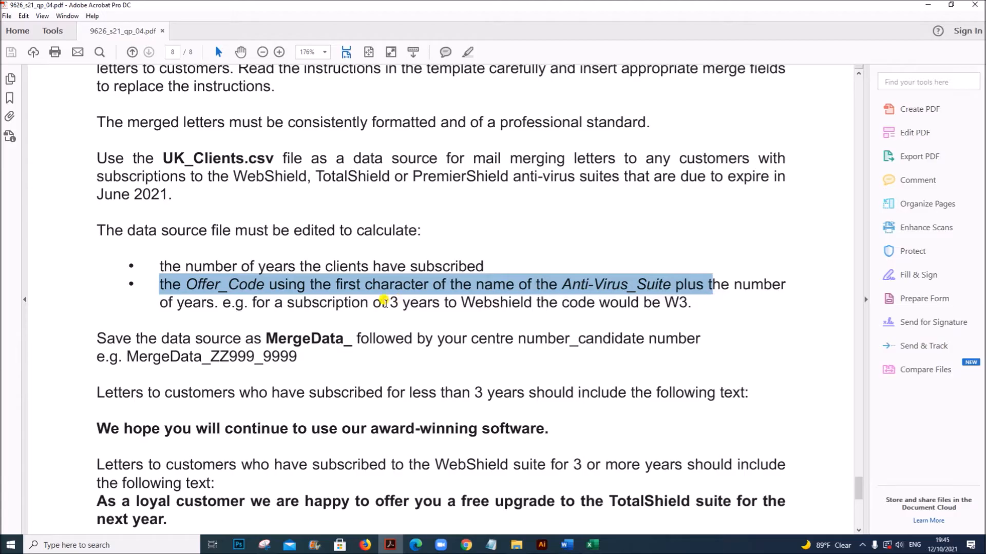
{"action": "left_click_drag", "start_coordinate": [405, 303], "coordinate": [475, 303]}
{"action": "left_click", "coordinate": [475, 303]}
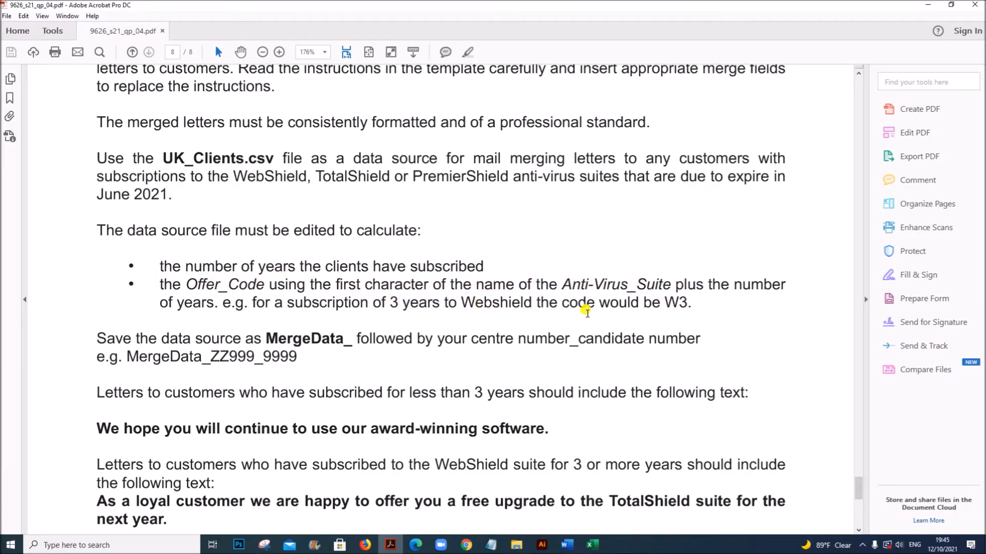
Switch to the UK_Clients sheet in Excel and examine the Anti-Virus_Suite and Years cells in row 3 that form the offer code
{"action": "left_click", "coordinate": [593, 545]}
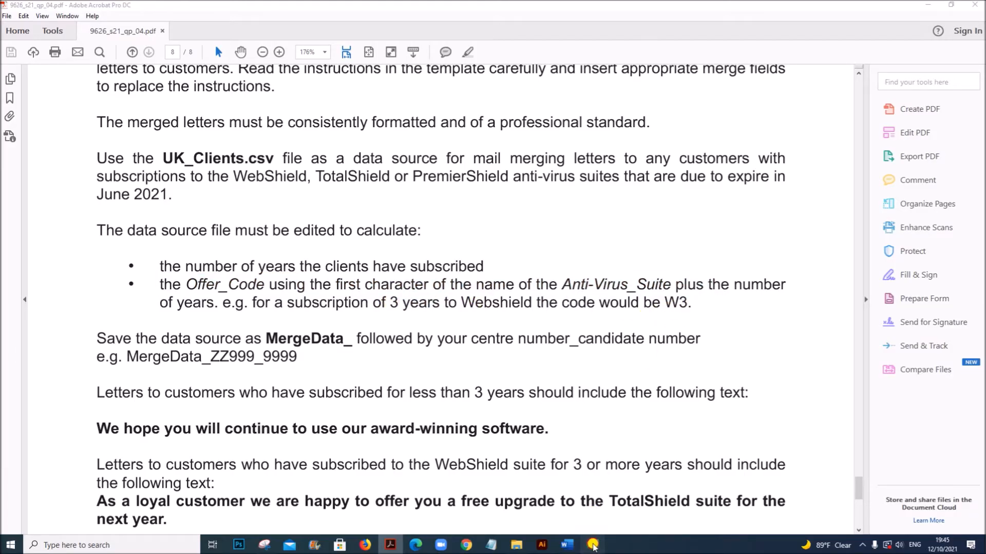
{"action": "left_click", "coordinate": [515, 164]}
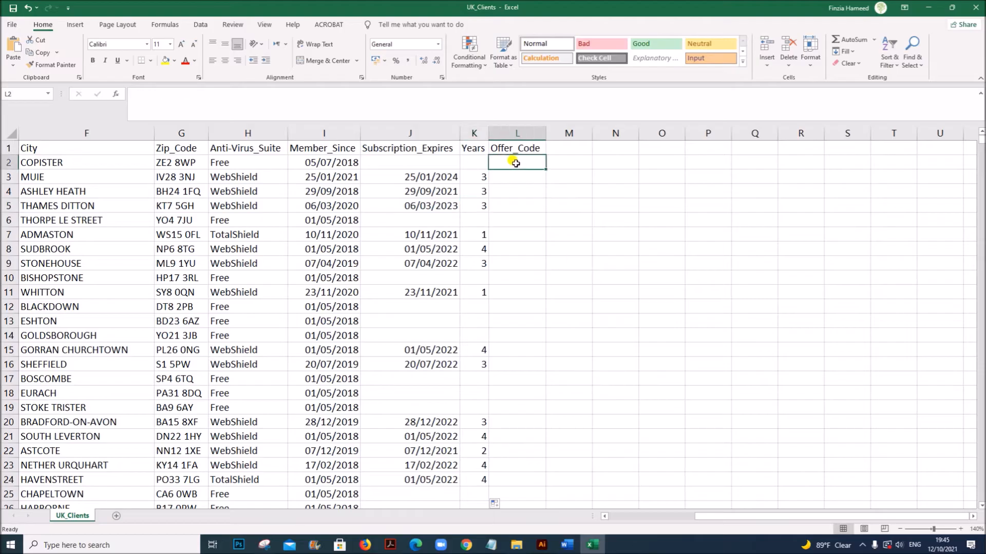
{"action": "left_click", "coordinate": [468, 162]}
{"action": "left_click", "coordinate": [438, 162]}
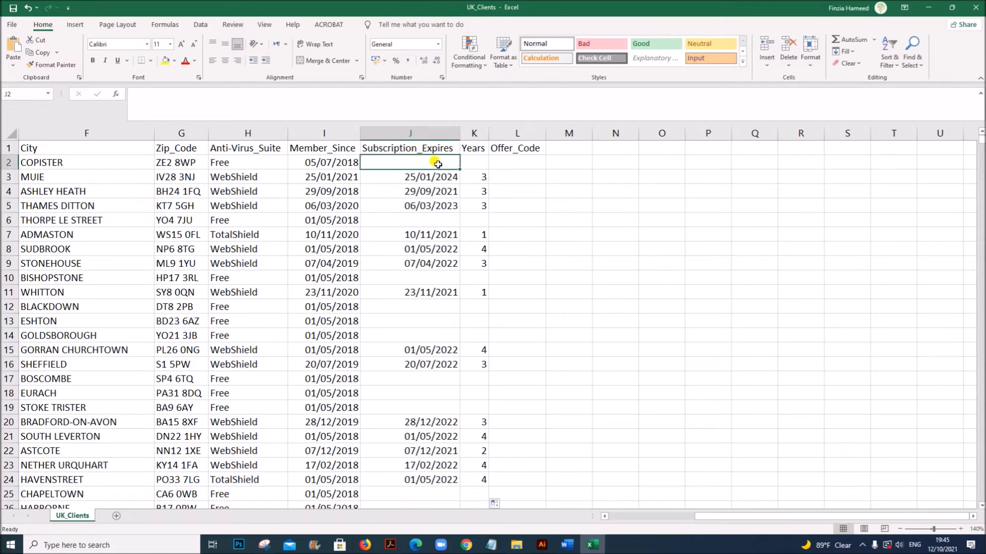
{"action": "left_click", "coordinate": [492, 162]}
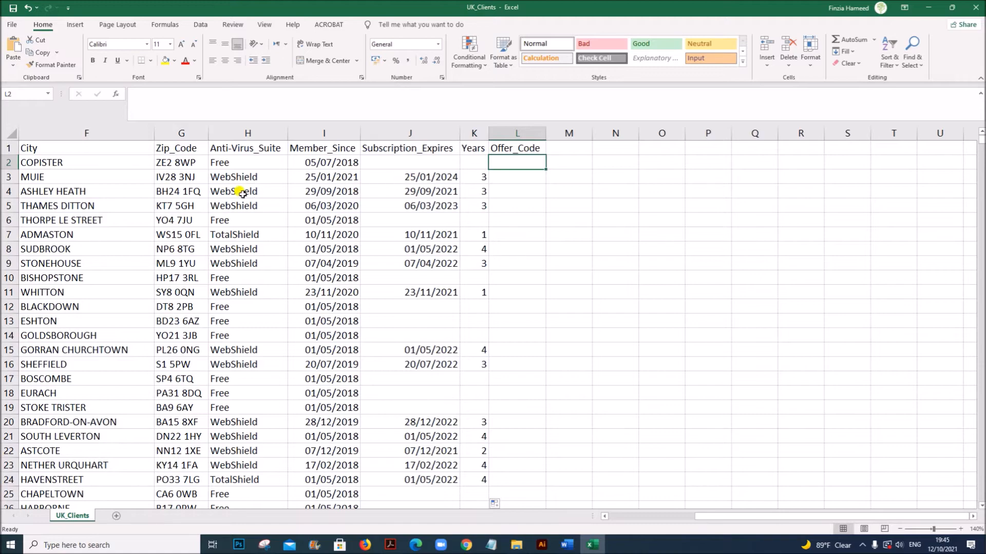
{"action": "left_click", "coordinate": [222, 177]}
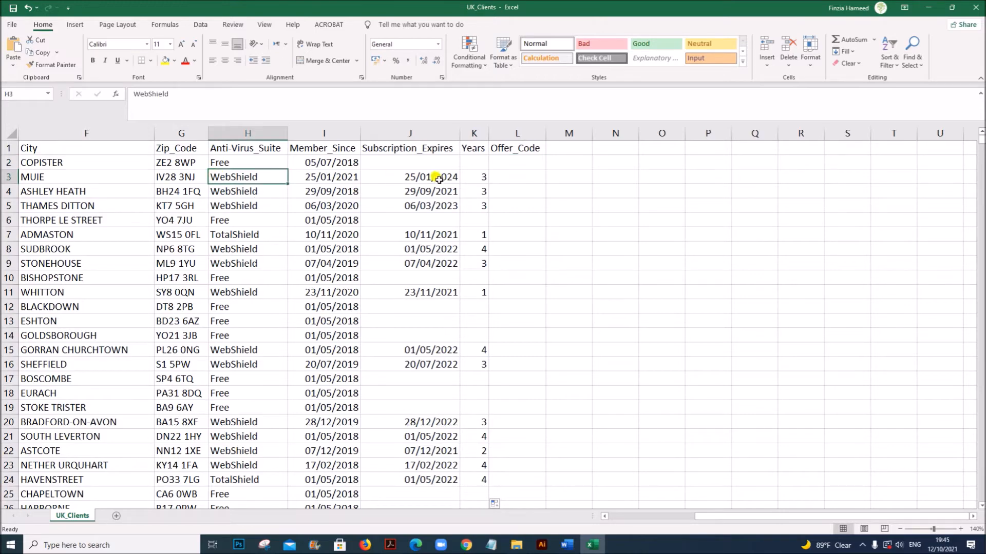
{"action": "left_click", "coordinate": [483, 181]}
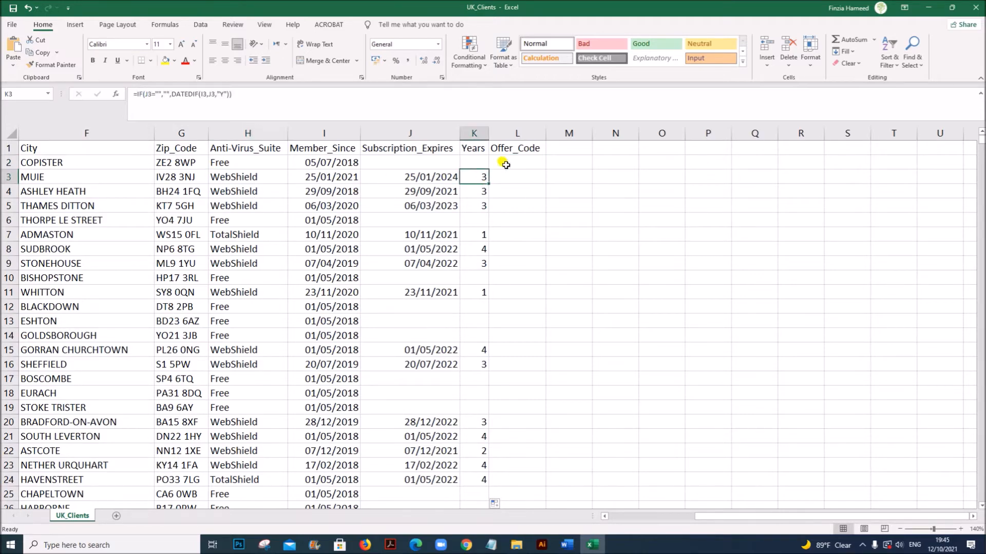
In L2, begin the Offer_Code formula =IF(J2="","",CONCATENATE( so rows without a subscription expiry date stay blank
{"action": "left_click", "coordinate": [502, 162]}
{"action": "type", "text": "="}
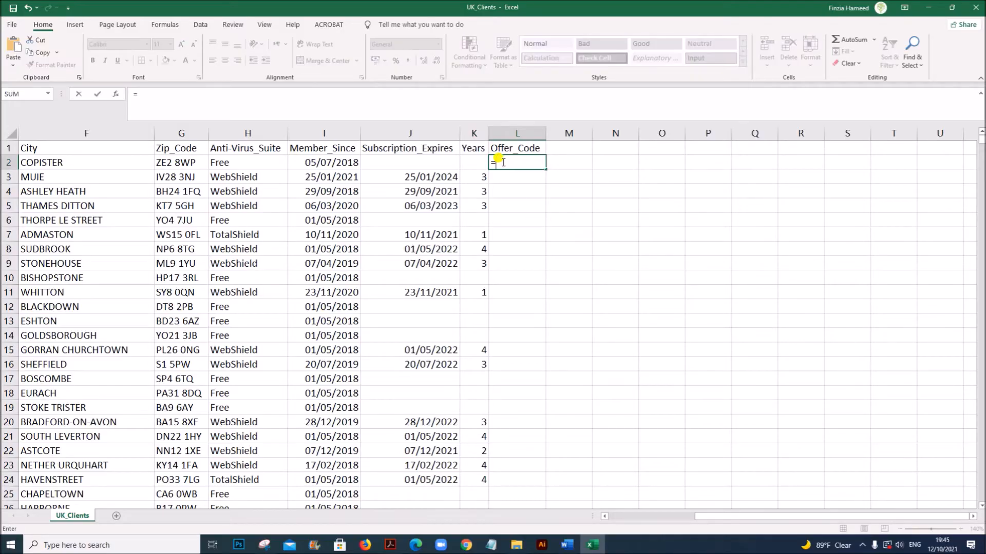
{"action": "type", "text": "IF("}
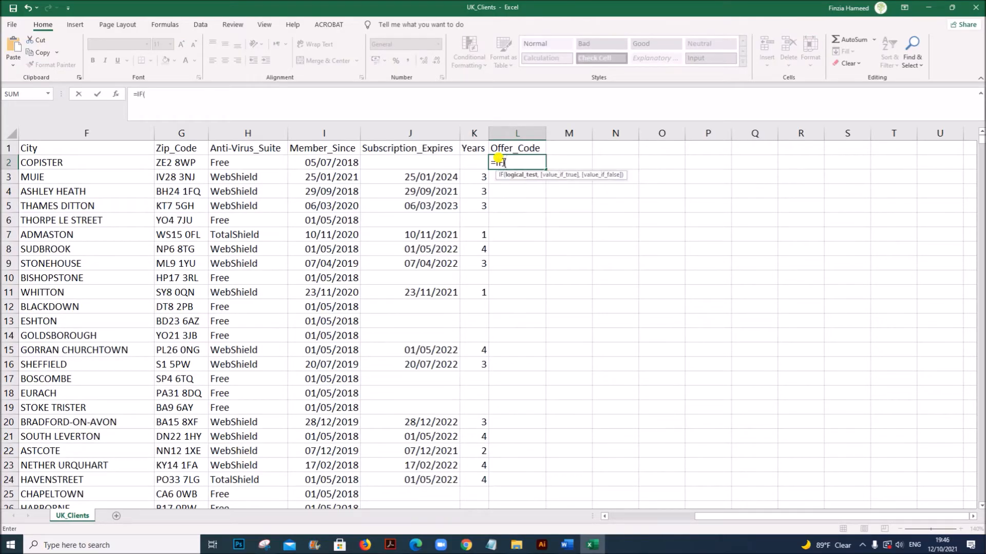
{"action": "left_click", "coordinate": [445, 163]}
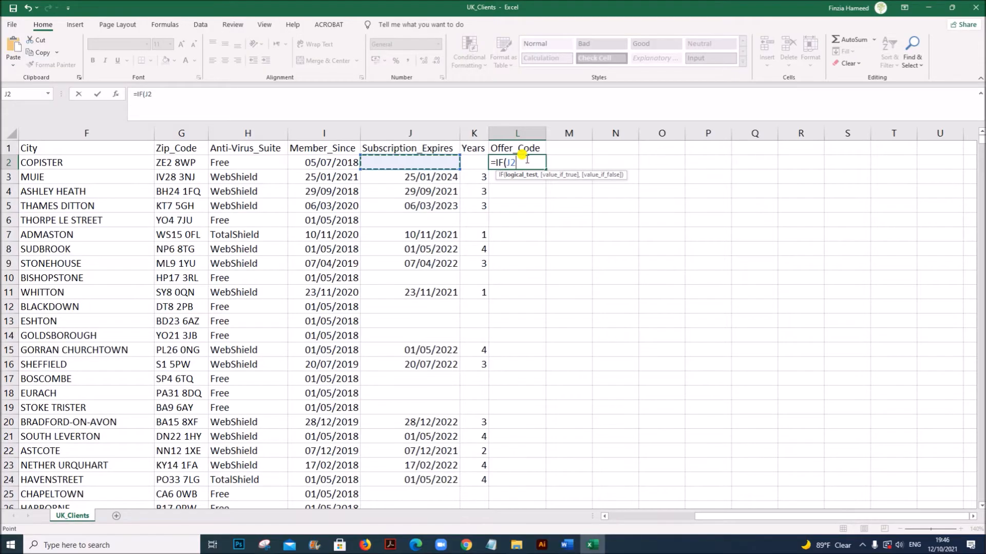
{"action": "type", "text": "=\"\","}
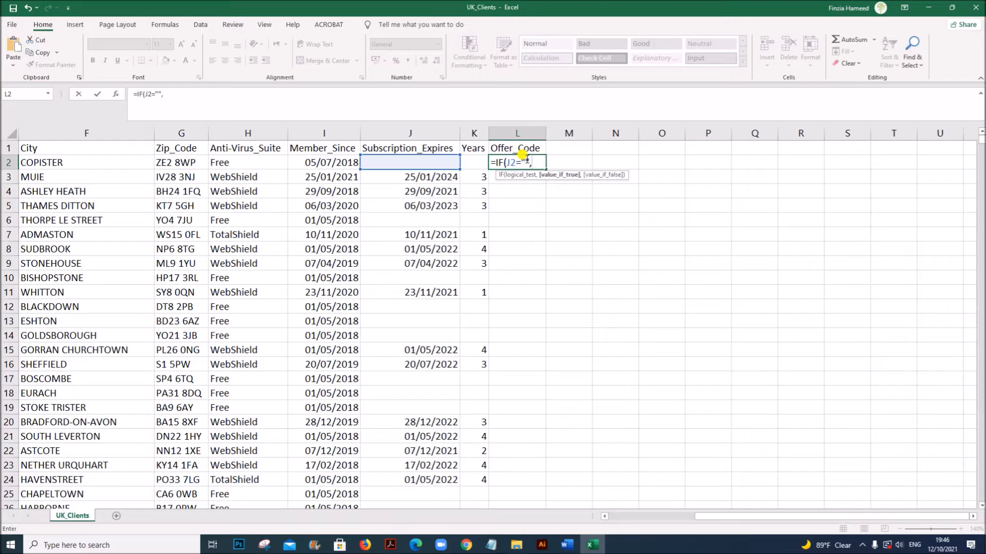
{"action": "type", "text": "\"\",concate"}
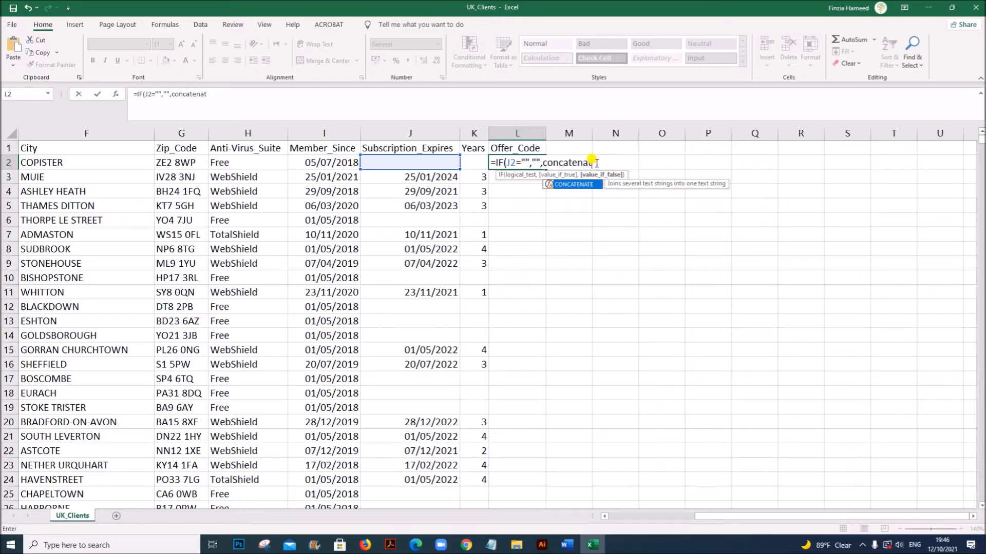
{"action": "type", "text": "nat"}
{"action": "double_click", "coordinate": [573, 184]}
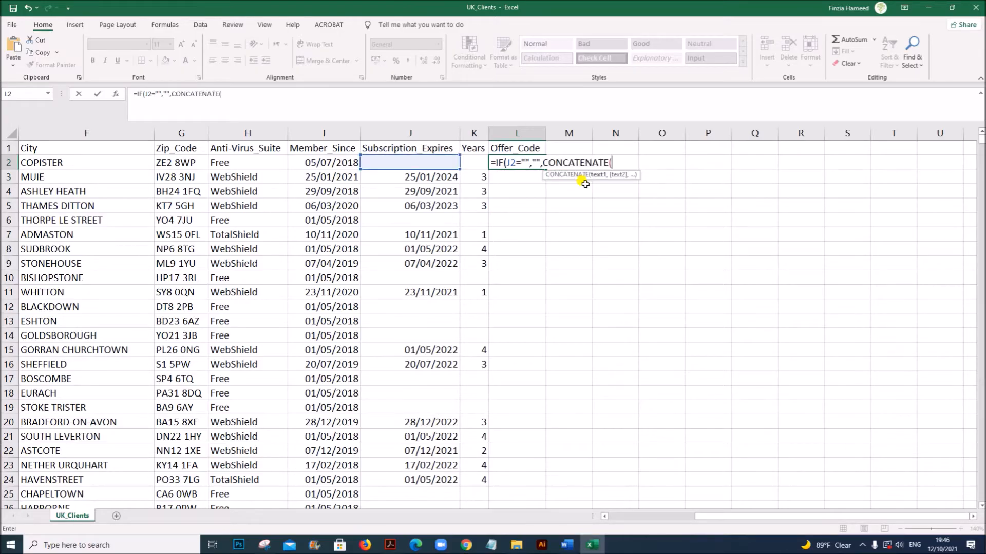
Open the CONCATENATE function arguments and enter LEFT(H2,1) as Text1, keeping the data columns uncovered
{"action": "left_click", "coordinate": [115, 94]}
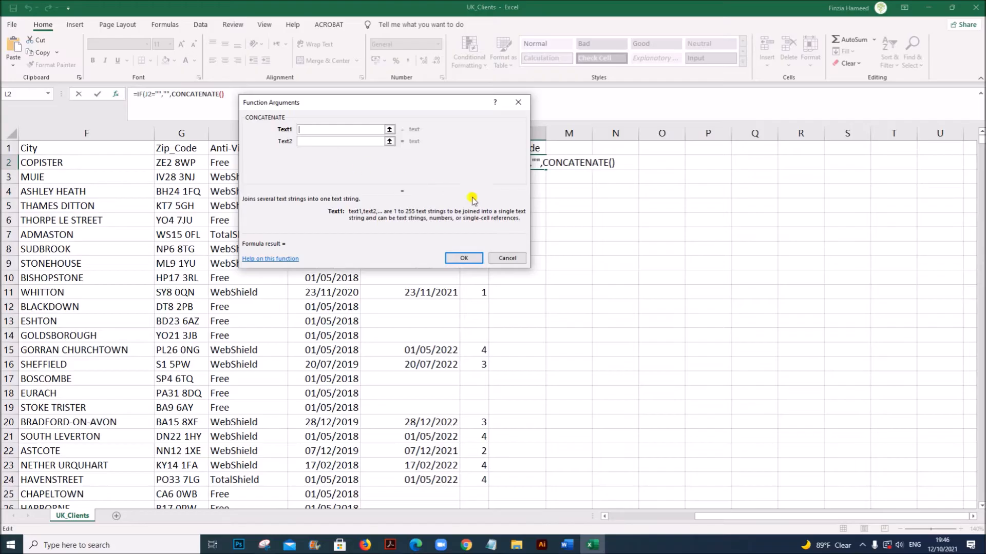
{"action": "left_click_drag", "start_coordinate": [393, 117], "coordinate": [566, 241]}
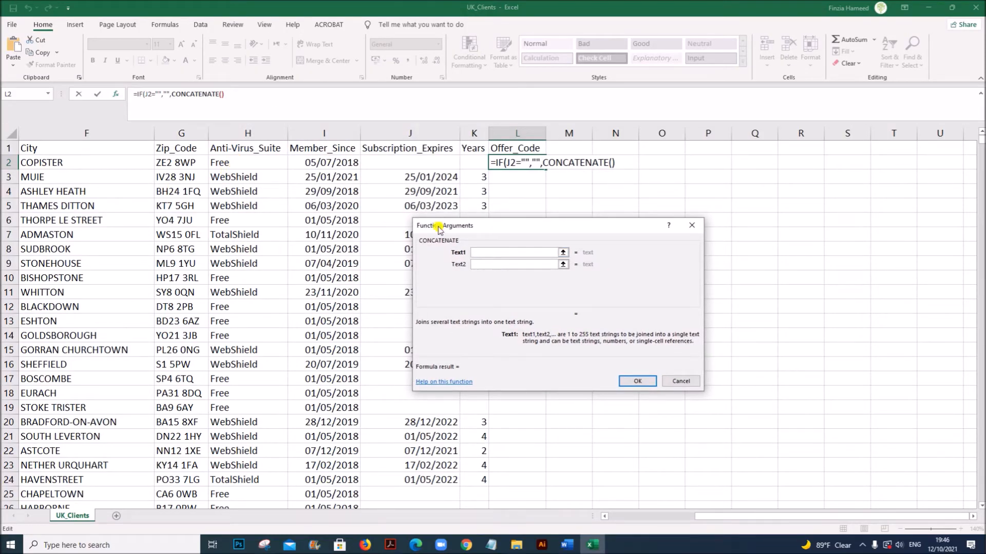
{"action": "type", "text": "LEFT("}
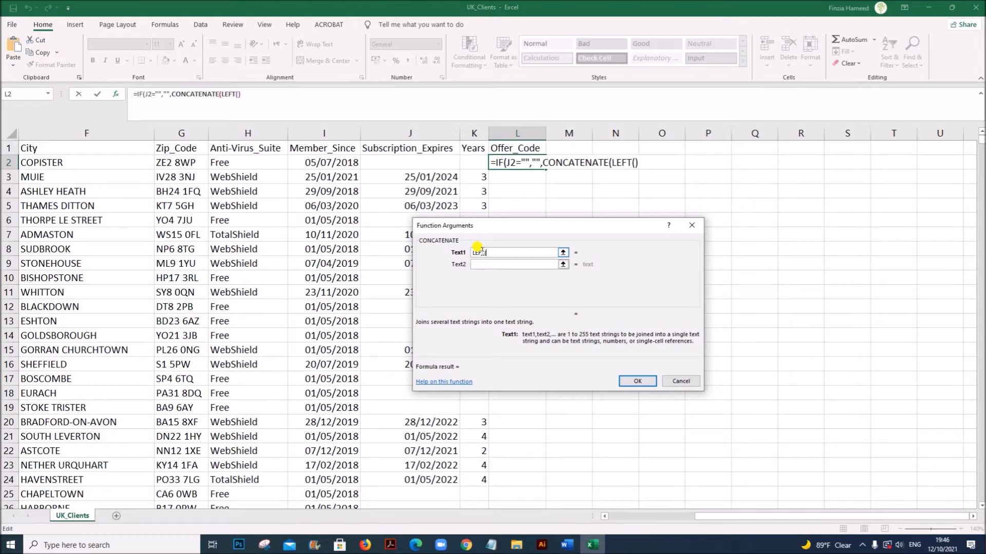
{"action": "left_click", "coordinate": [265, 164]}
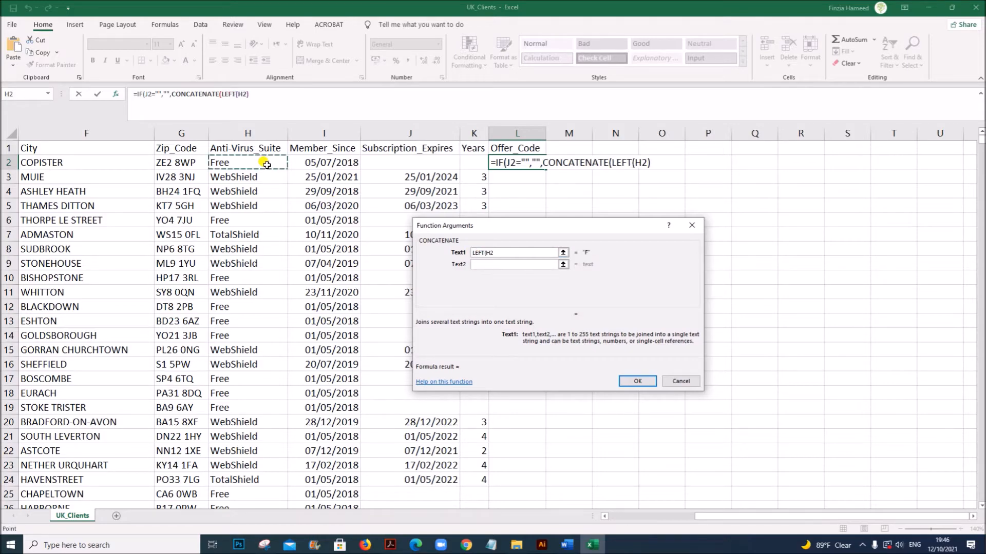
{"action": "type", "text": ",1"}
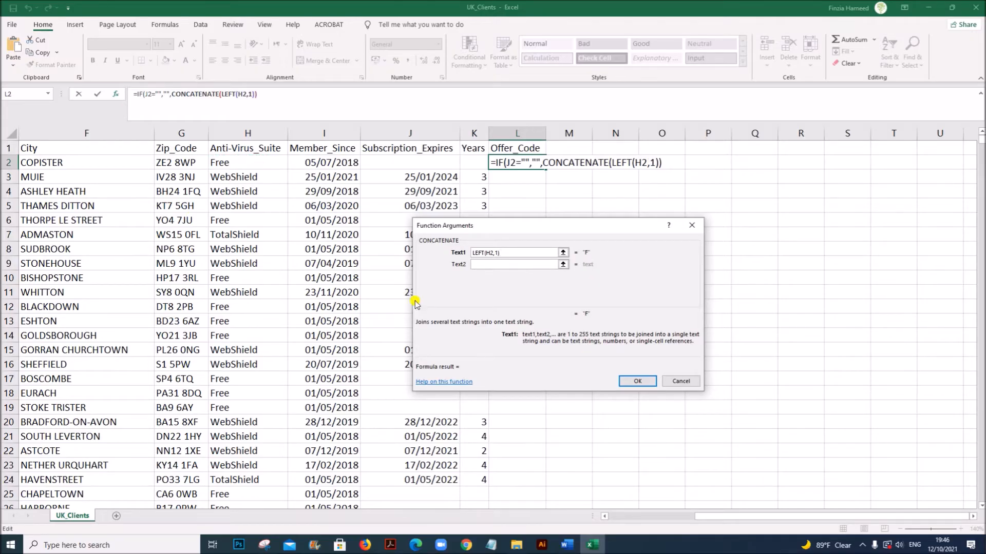
Set Text2 of CONCATENATE to K2 and commit the L2 formula, accepting the suggested bracket correction
{"action": "left_click", "coordinate": [481, 264]}
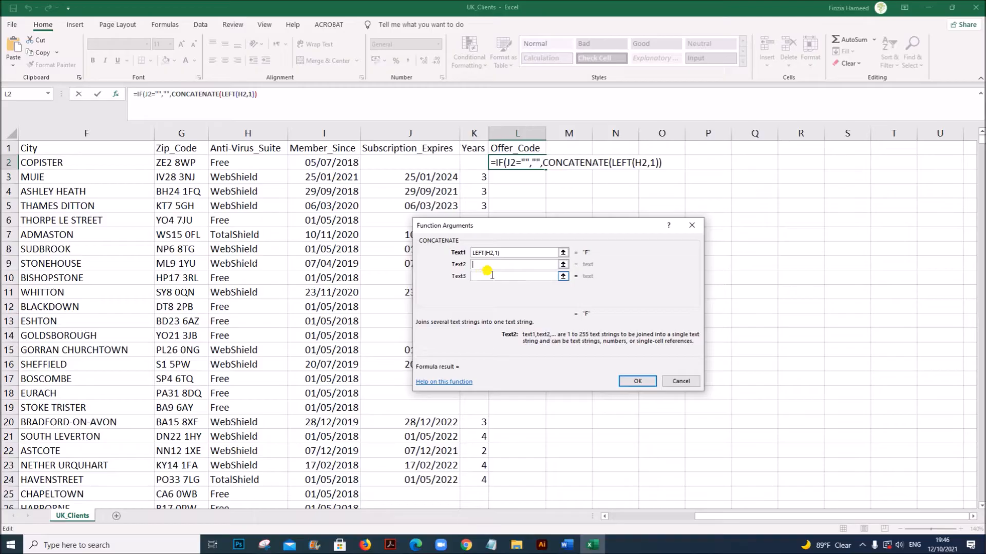
{"action": "left_click", "coordinate": [477, 162]}
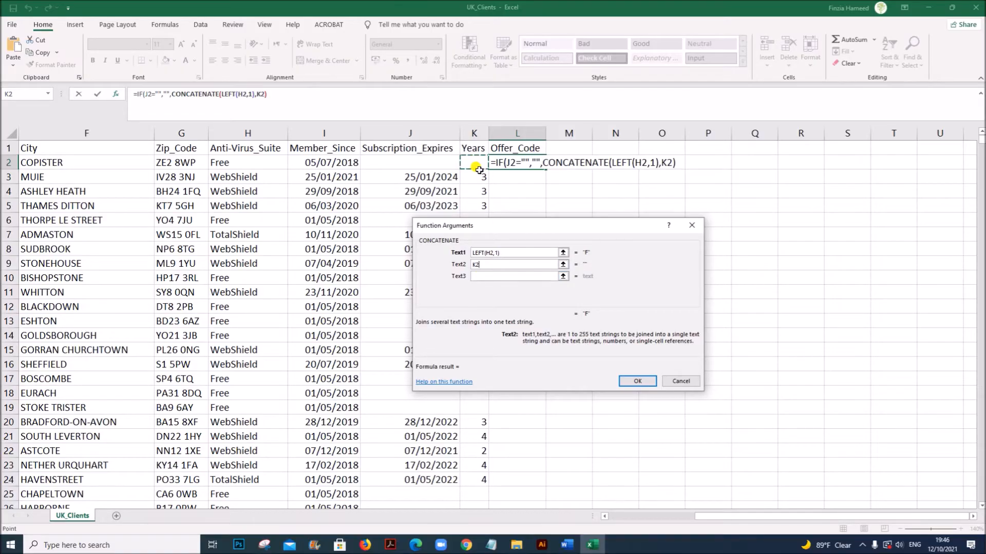
{"action": "left_click", "coordinate": [636, 380]}
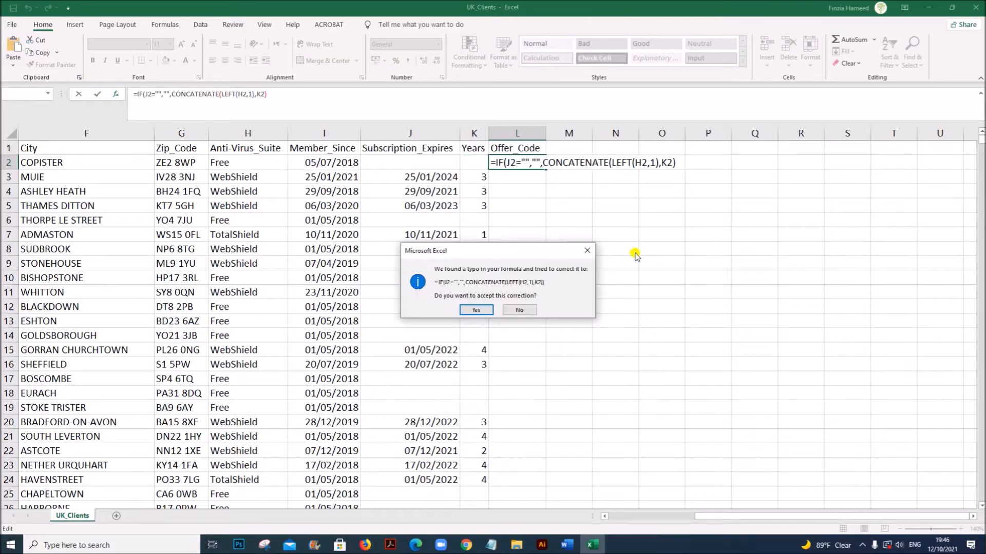
{"action": "left_click", "coordinate": [489, 310]}
Check the completed formula in L2, then fill it down the whole Offer_Code column
{"action": "double_click", "coordinate": [527, 162]}
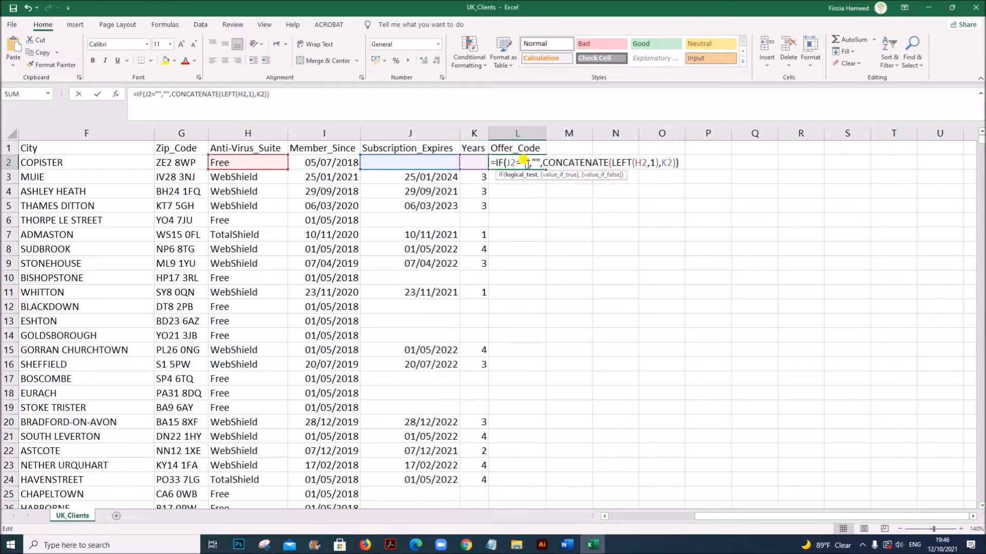
{"action": "left_click", "coordinate": [679, 162]}
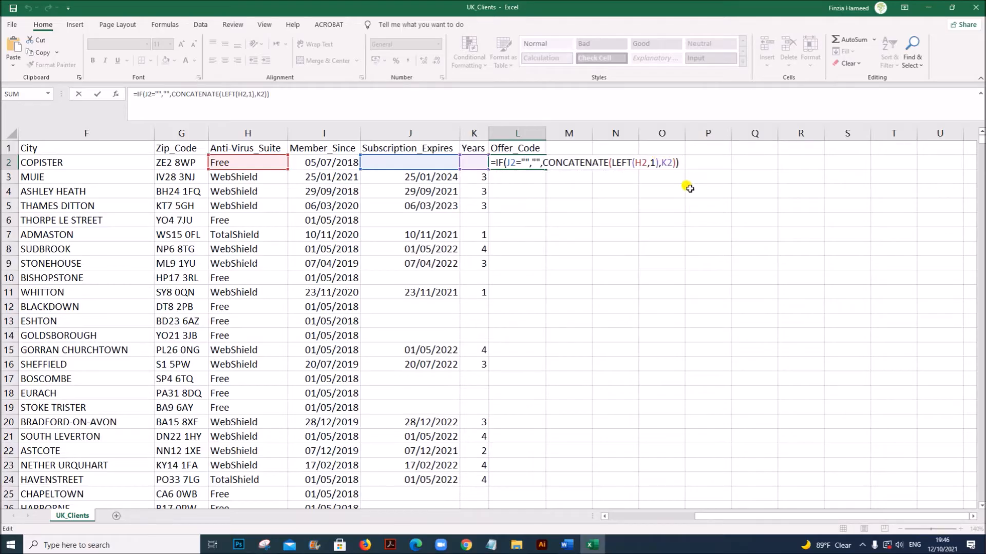
{"action": "left_click_drag", "start_coordinate": [492, 163], "coordinate": [676, 163]}
{"action": "left_click", "coordinate": [678, 163]}
{"action": "key", "text": "Return"}
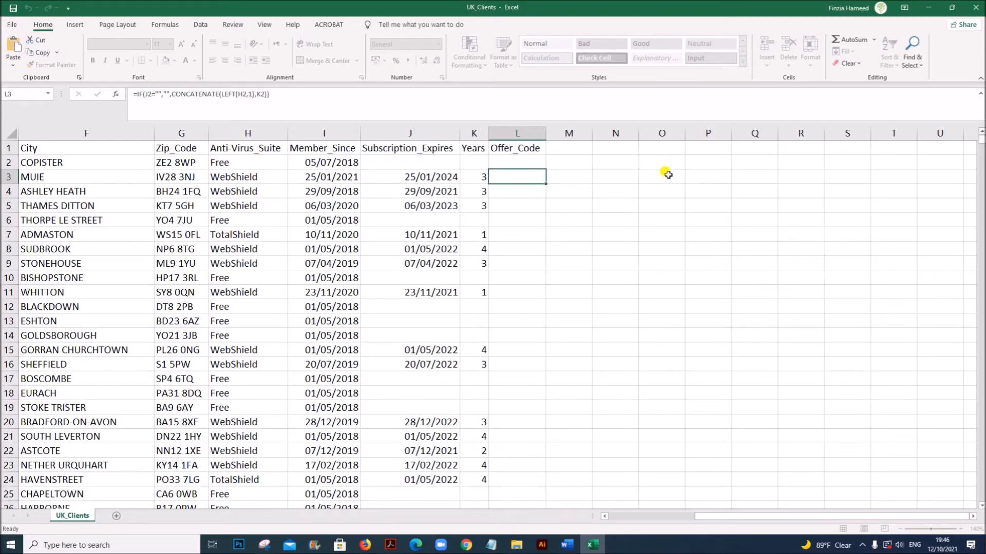
{"action": "left_click", "coordinate": [516, 160]}
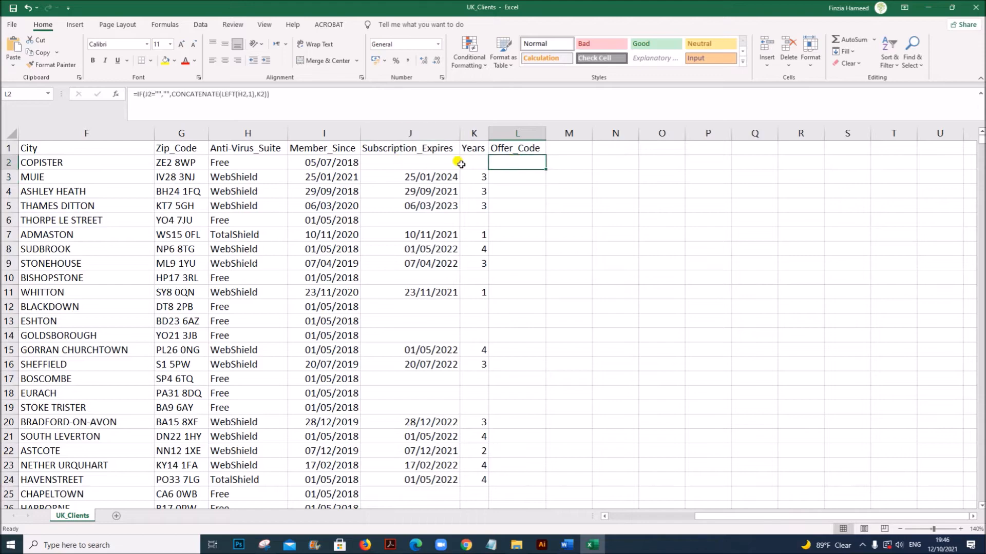
{"action": "double_click", "coordinate": [545, 169]}
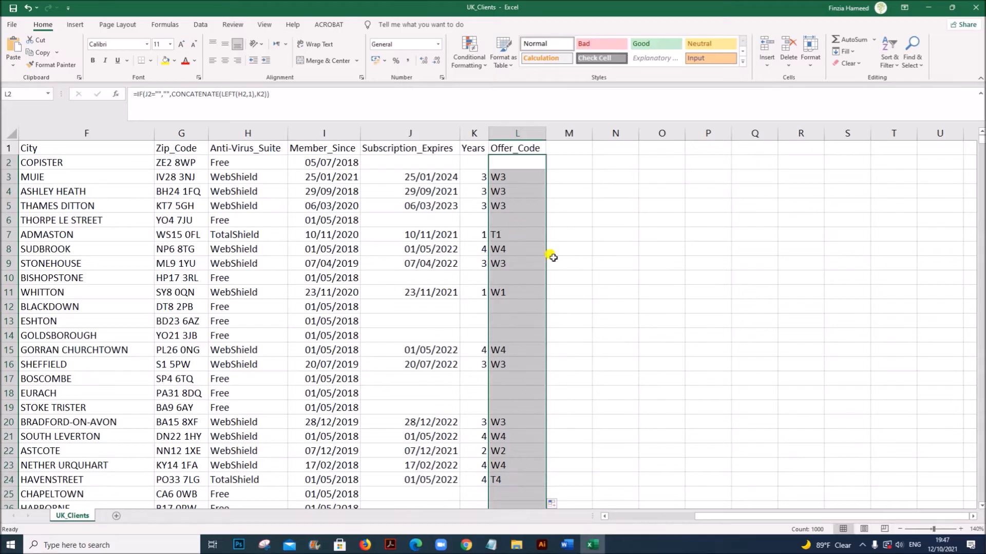
Switch to the exam paper in Acrobat and read the file naming rule for saving the data source
{"action": "left_click", "coordinate": [390, 545]}
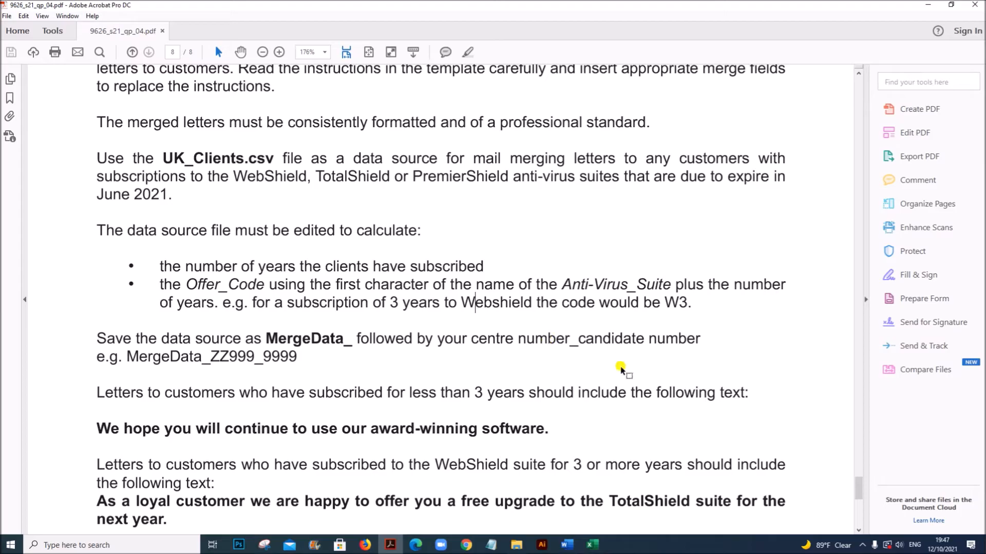
{"action": "left_click_drag", "start_coordinate": [277, 340], "coordinate": [350, 344]}
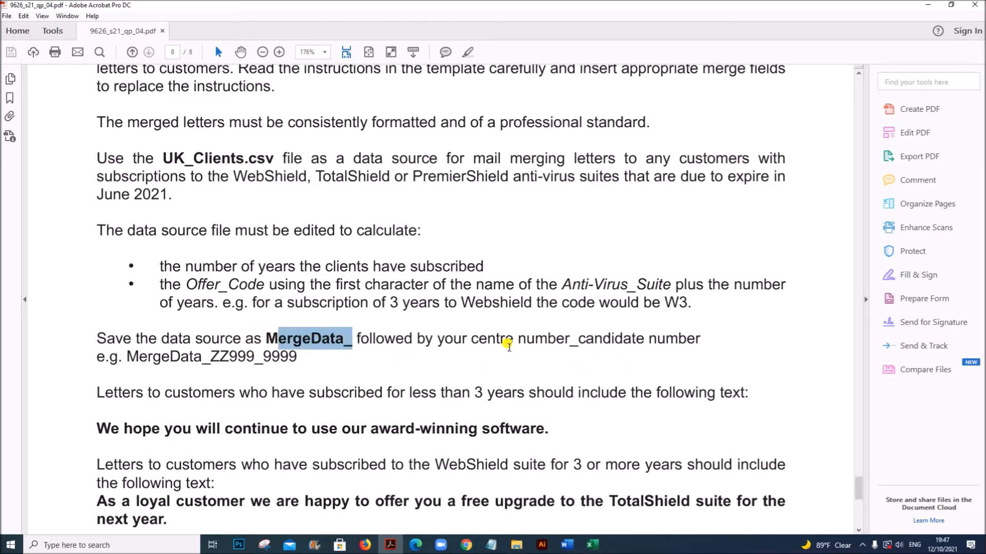
{"action": "left_click", "coordinate": [594, 340]}
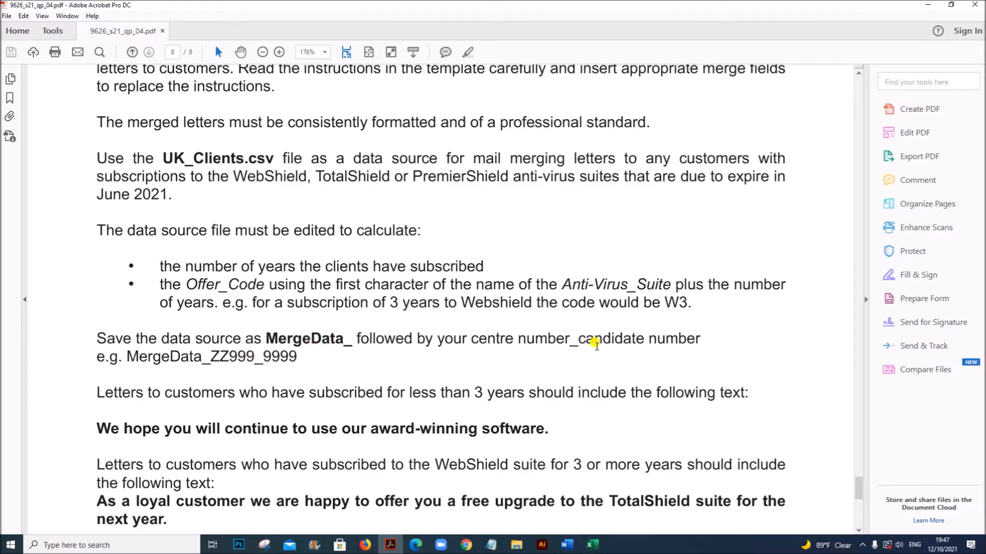
Read which anti-virus suites and which subscription expiry month Task 4 requires for the letter recipients
{"action": "scroll", "coordinate": [451, 309], "scroll_direction": "up", "scroll_amount": 3}
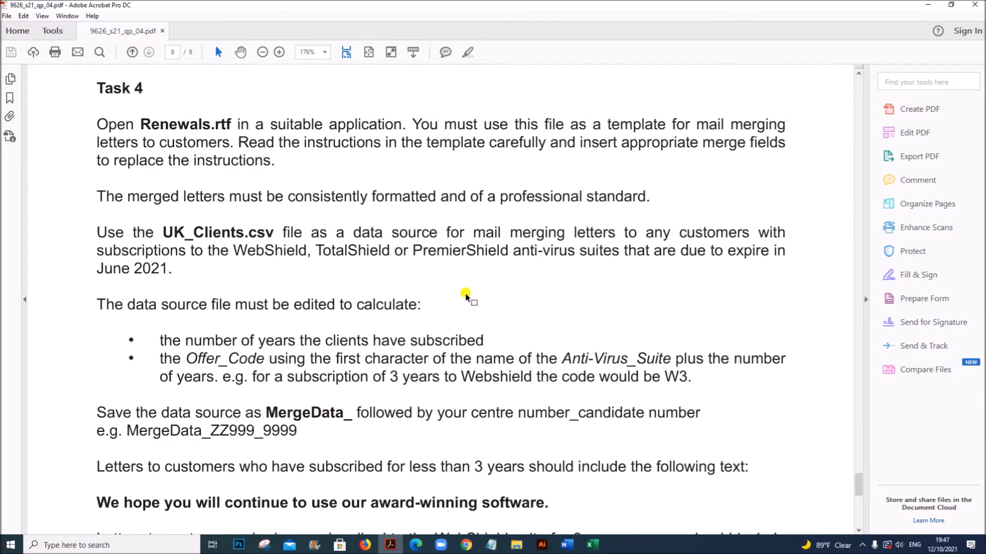
{"action": "left_click_drag", "start_coordinate": [234, 250], "coordinate": [459, 245]}
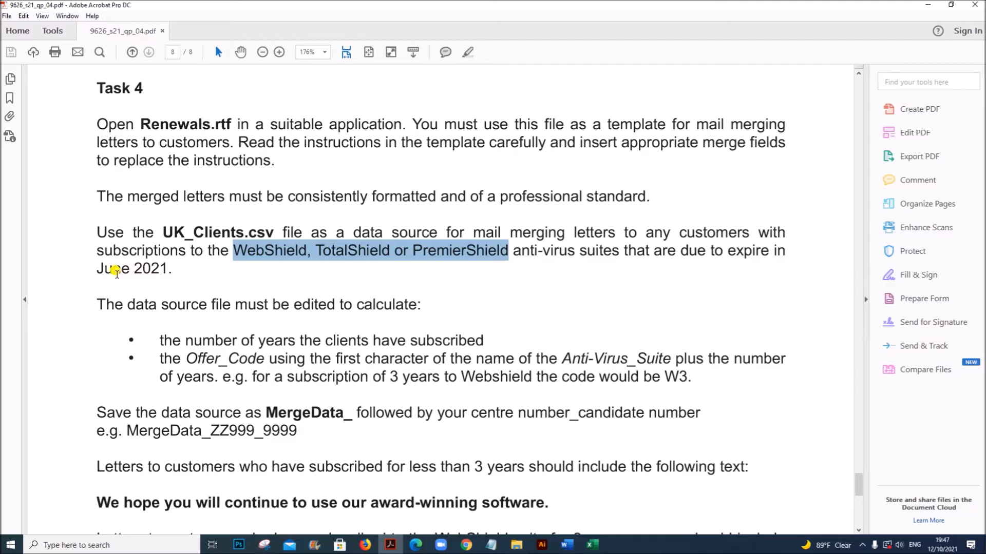
{"action": "left_click_drag", "start_coordinate": [98, 265], "coordinate": [169, 270]}
{"action": "left_click", "coordinate": [188, 280]}
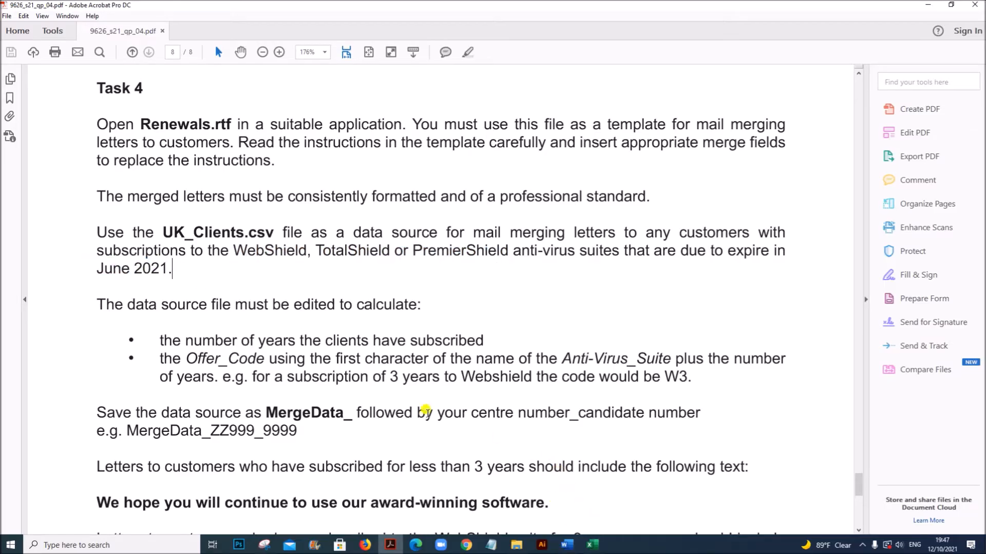
{"action": "left_click_drag", "start_coordinate": [99, 266], "coordinate": [168, 269]}
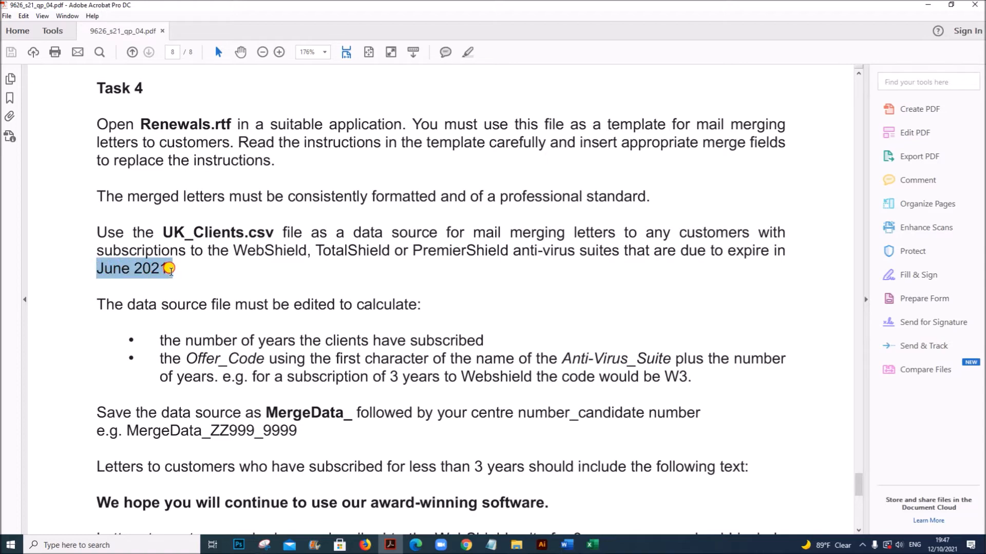
{"action": "left_click", "coordinate": [245, 278]}
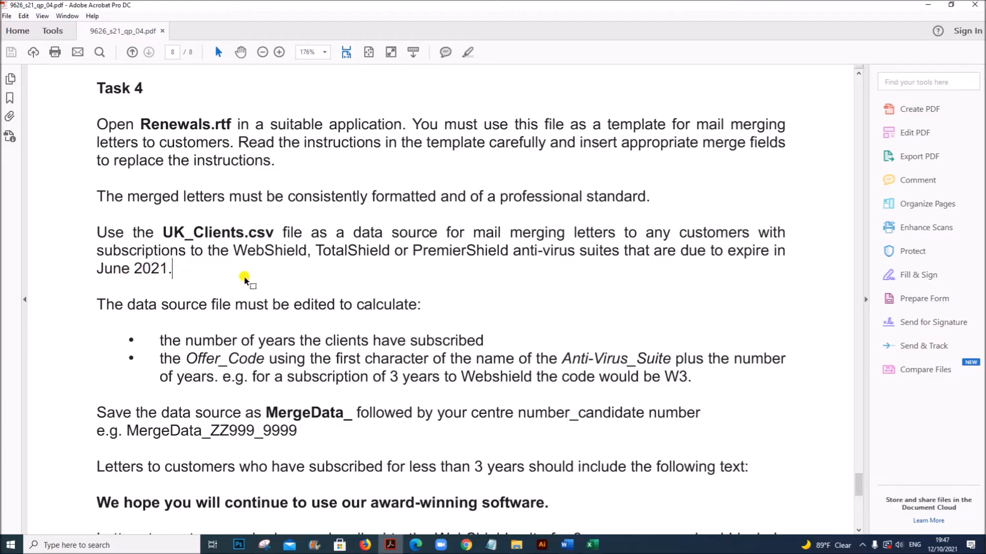
{"action": "left_click_drag", "start_coordinate": [234, 251], "coordinate": [508, 253]}
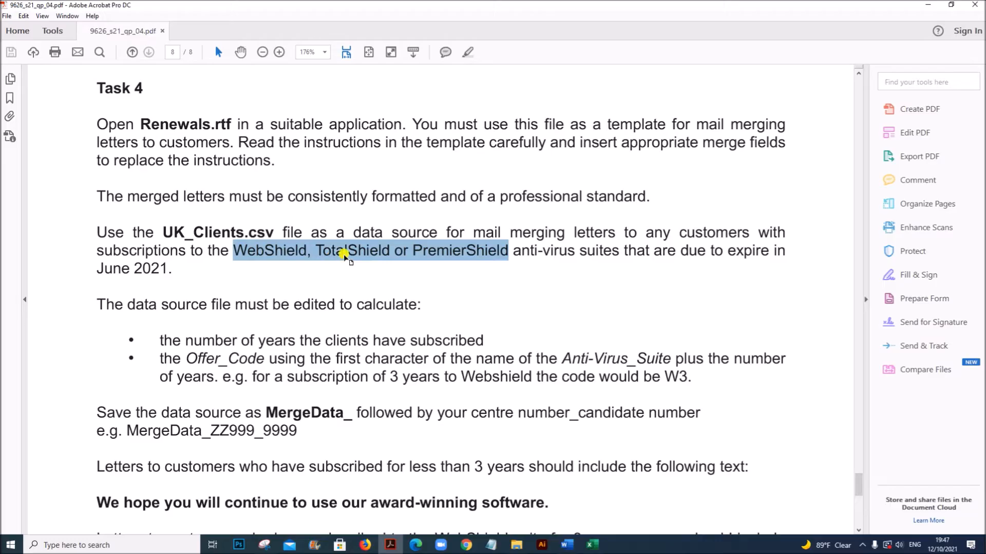
Switch to the UK_Clients sheet in Excel, turn on header filters, and examine the Anti-Virus_Suite filter options without applying one
{"action": "left_click", "coordinate": [602, 548]}
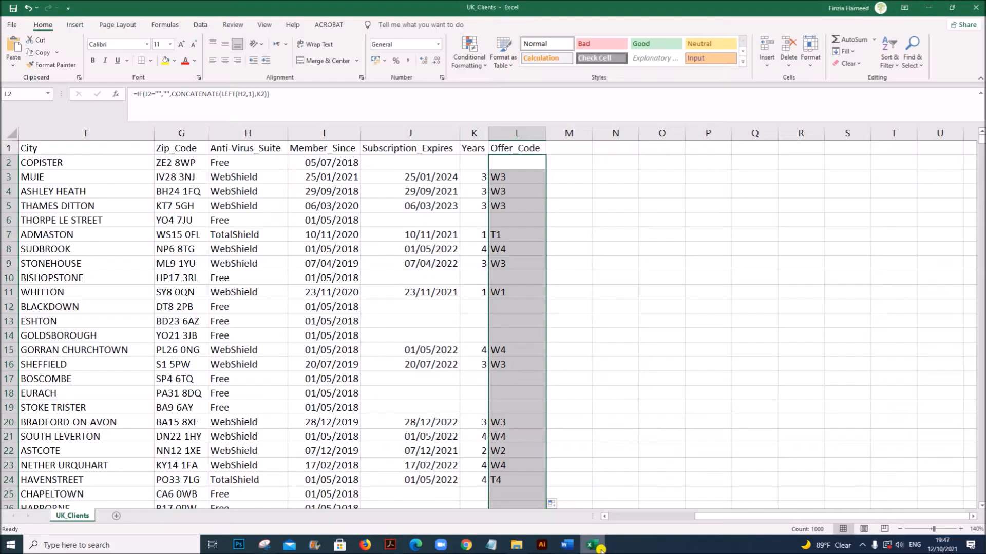
{"action": "left_click", "coordinate": [415, 261]}
{"action": "left_click_drag", "start_coordinate": [227, 163], "coordinate": [226, 192]}
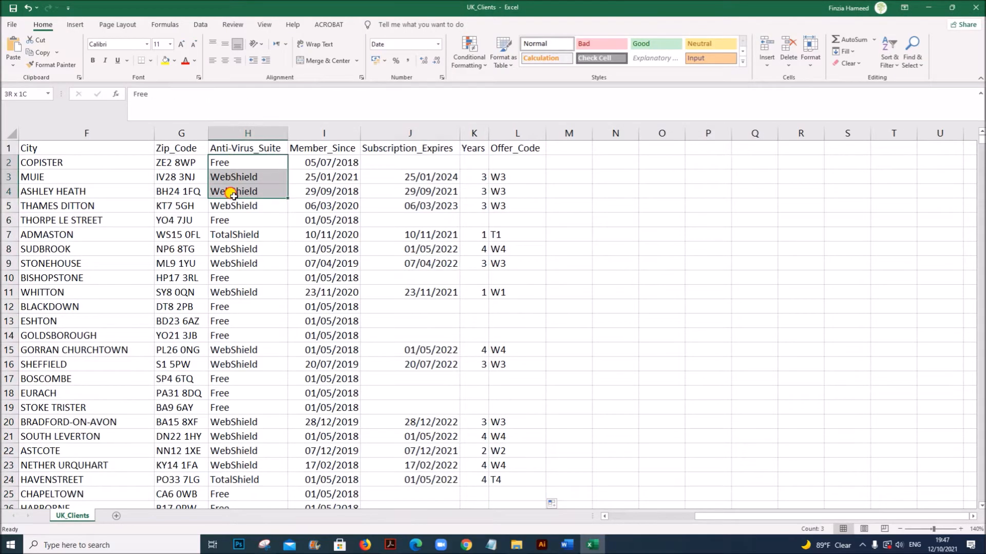
{"action": "left_click", "coordinate": [254, 159]}
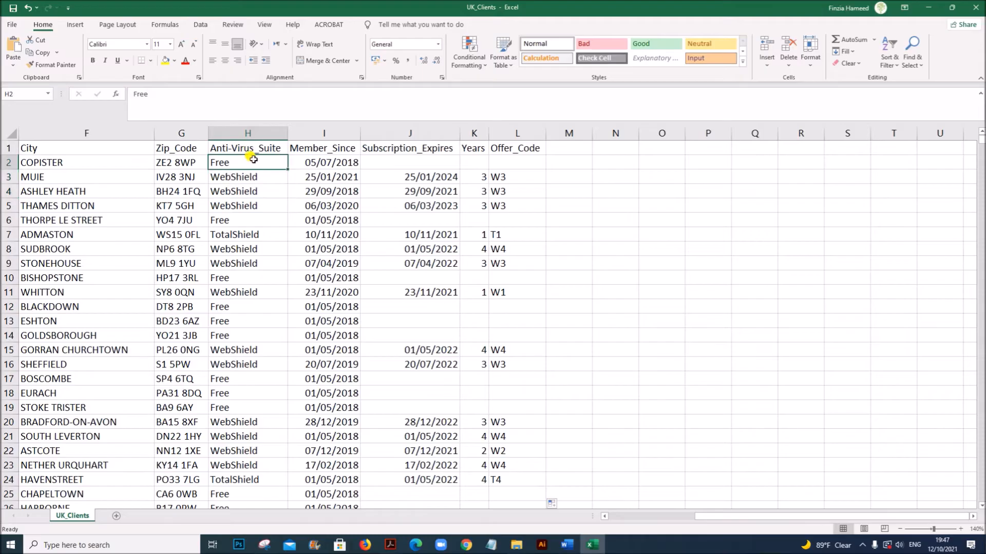
{"action": "left_click", "coordinate": [201, 25]}
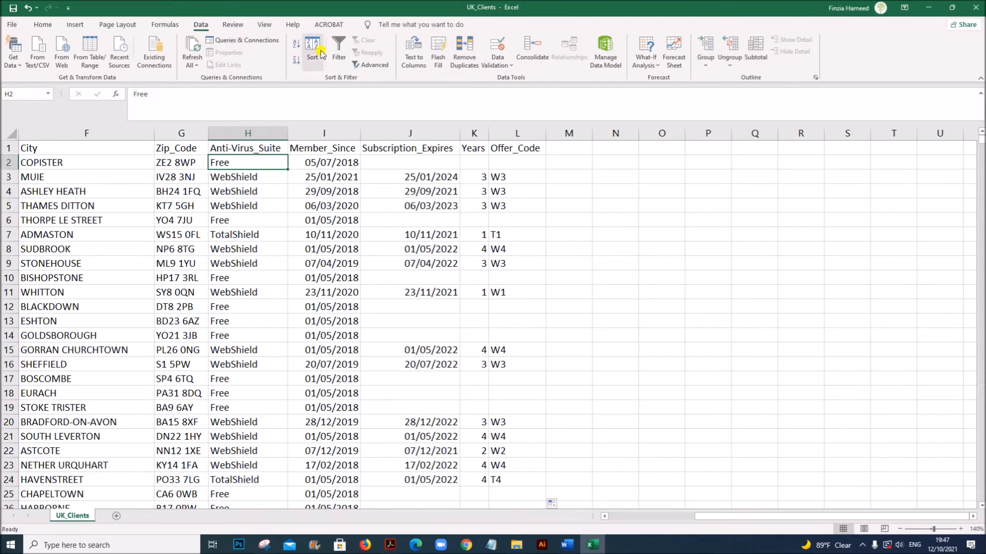
{"action": "left_click", "coordinate": [339, 50]}
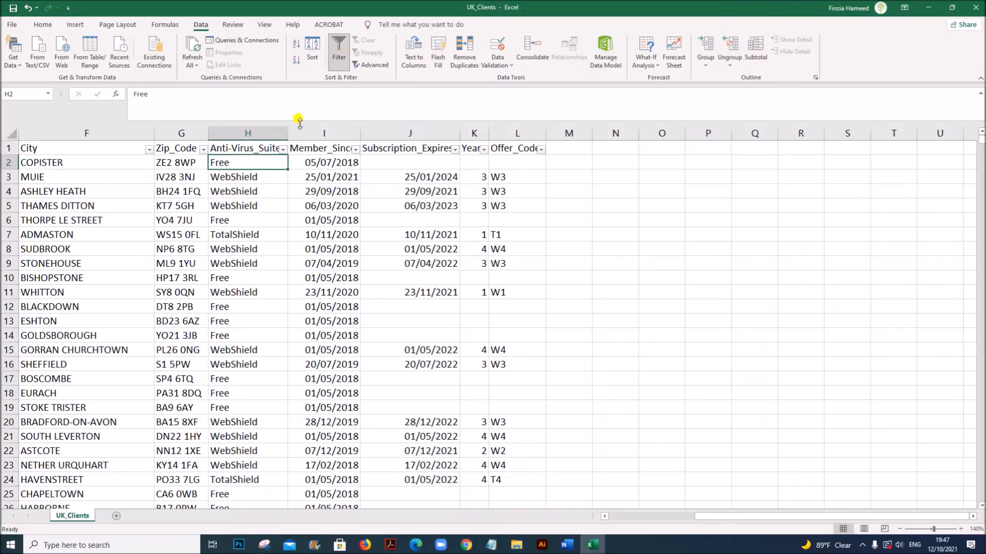
{"action": "left_click", "coordinate": [283, 150]}
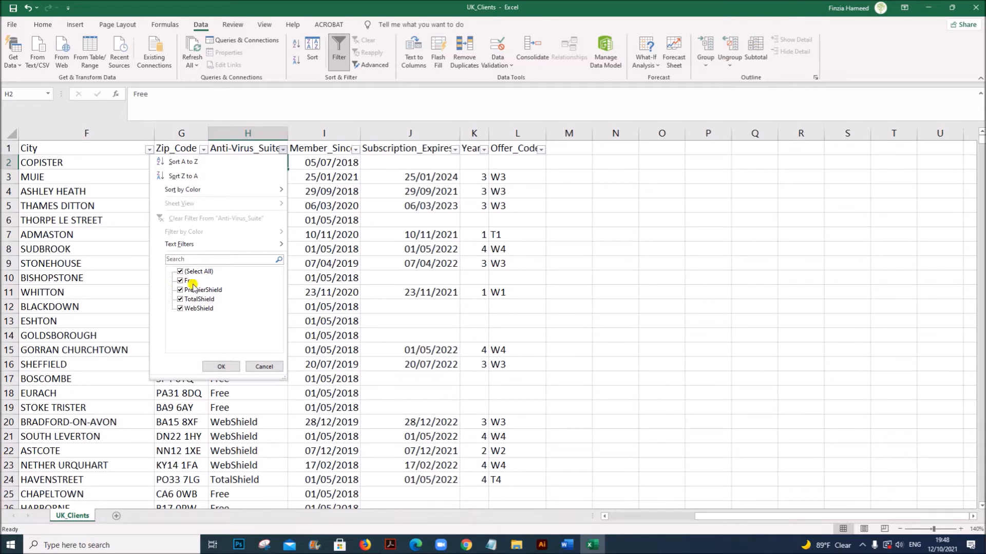
{"action": "left_click", "coordinate": [252, 366]}
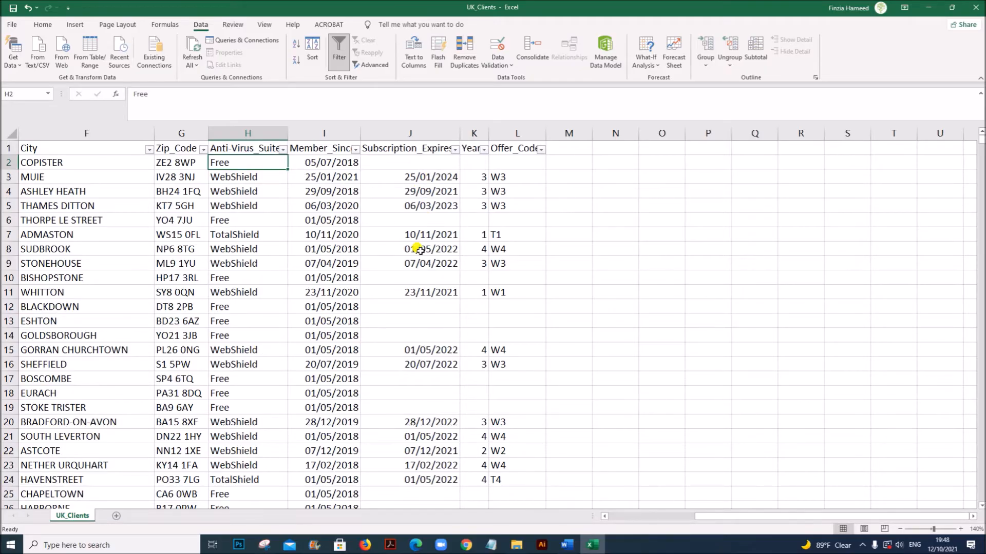
Turn off the header filters in UK_Clients and switch to Acrobat to check the required data source file name
{"action": "left_click", "coordinate": [422, 202]}
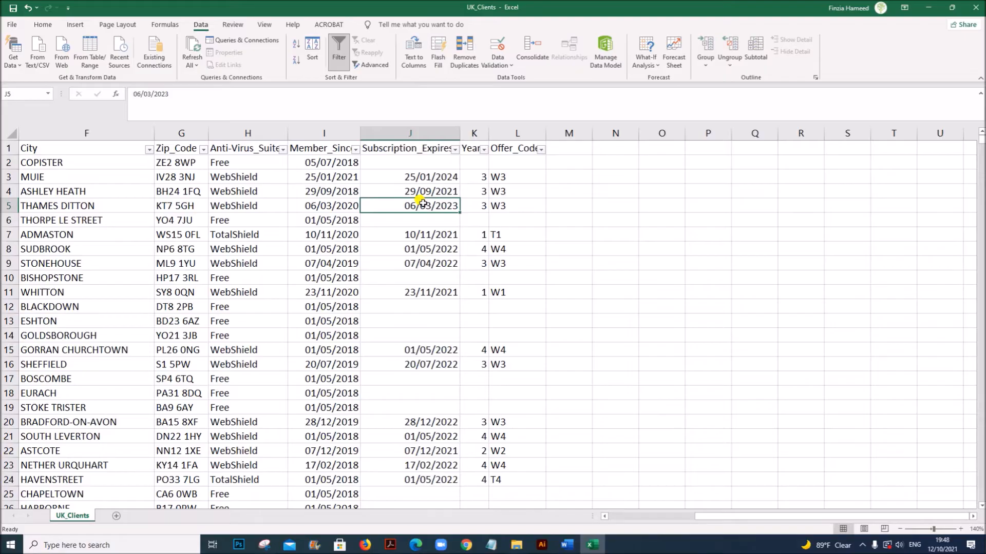
{"action": "key", "text": "ctrl+shift+l"}
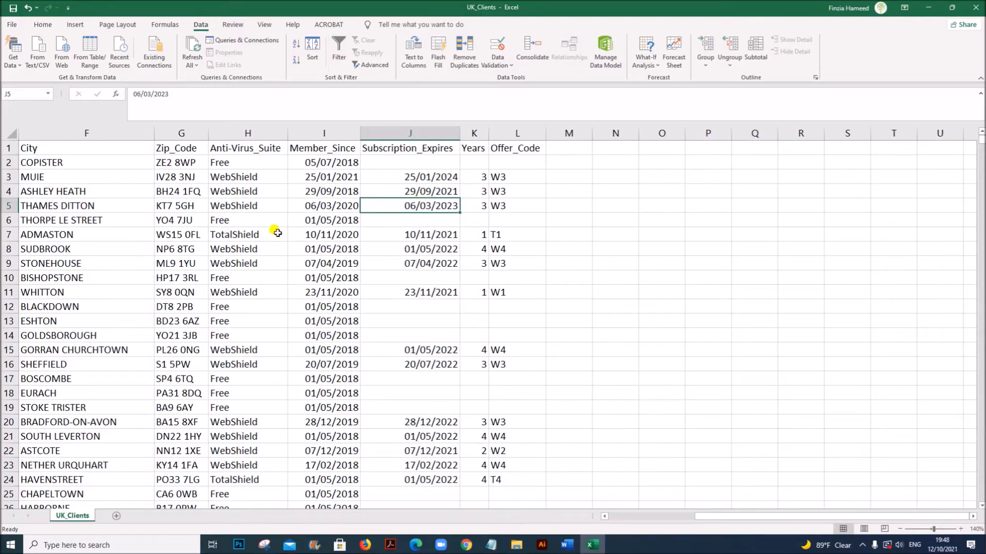
{"action": "left_click", "coordinate": [390, 545]}
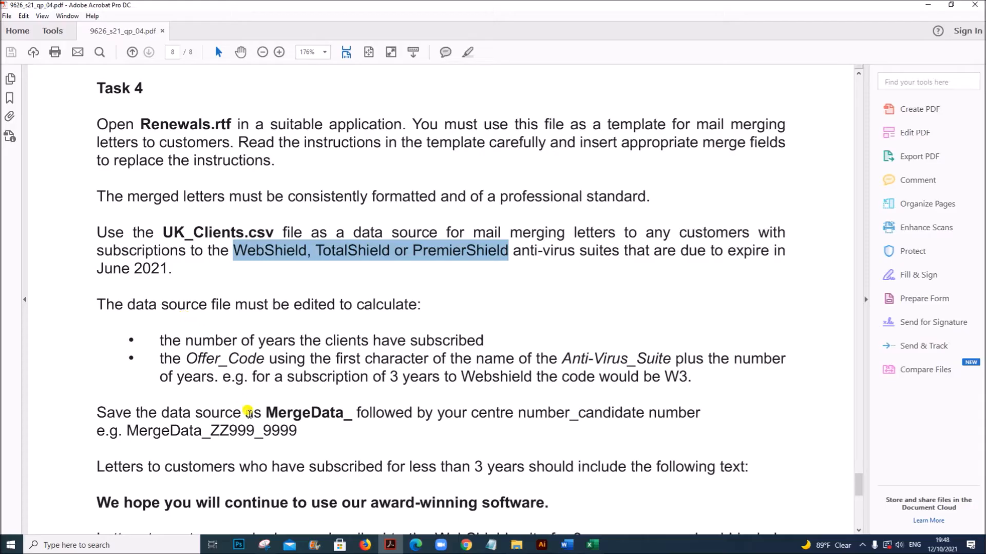
{"action": "left_click_drag", "start_coordinate": [267, 412], "coordinate": [343, 414]}
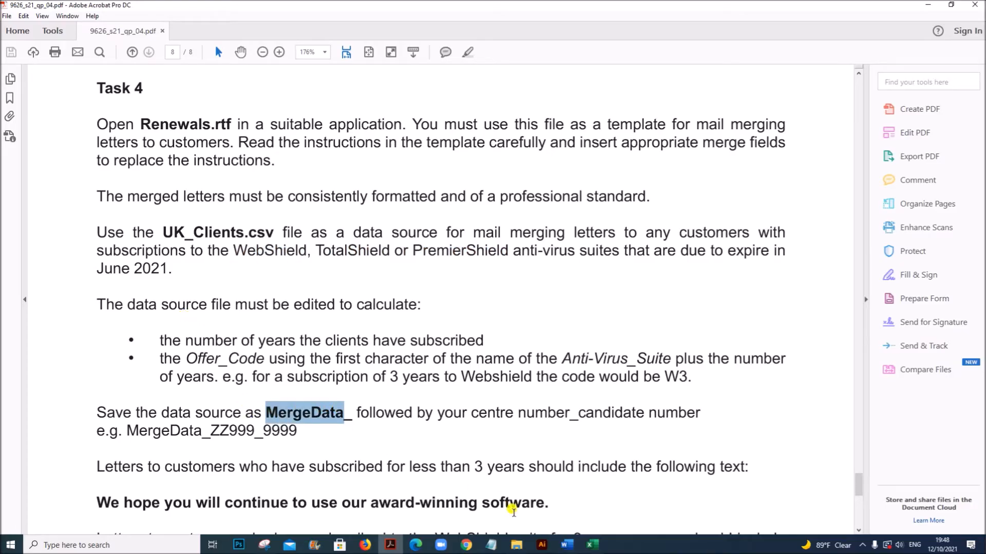
Switch to Excel, save the client data as an Excel Workbook named MergeData_ZZ123_1234 in the Examination folder, and close it
{"action": "left_click", "coordinate": [594, 547]}
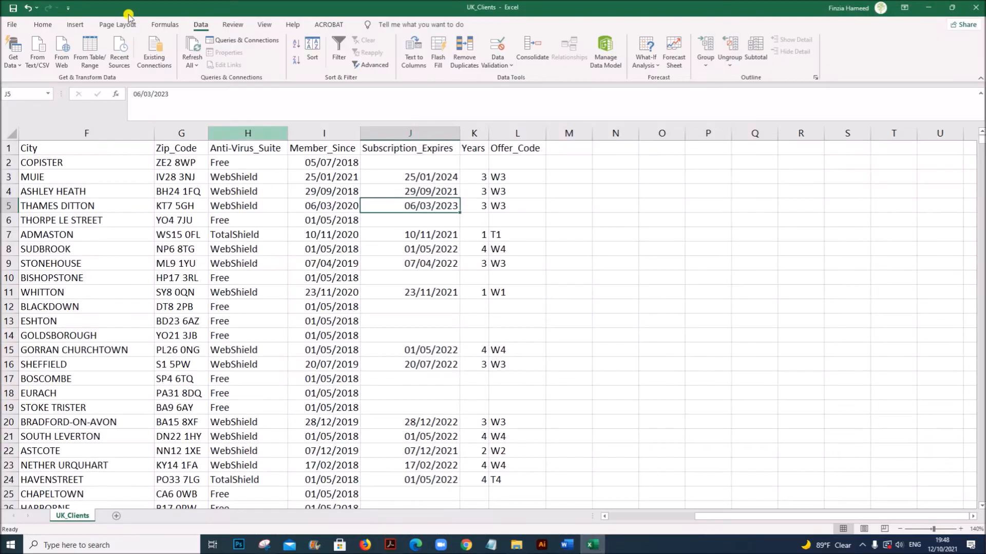
{"action": "left_click", "coordinate": [13, 25]}
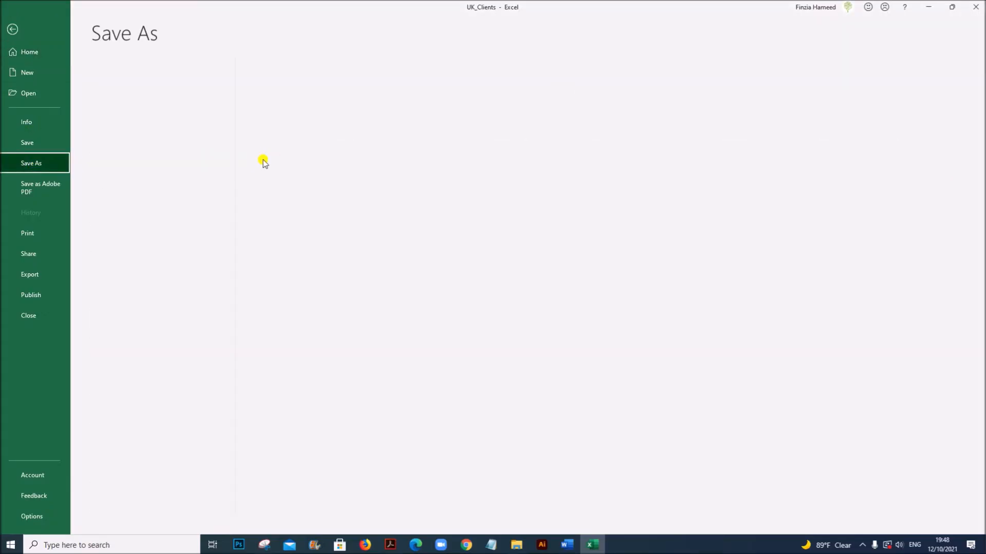
{"action": "left_click", "coordinate": [333, 119]}
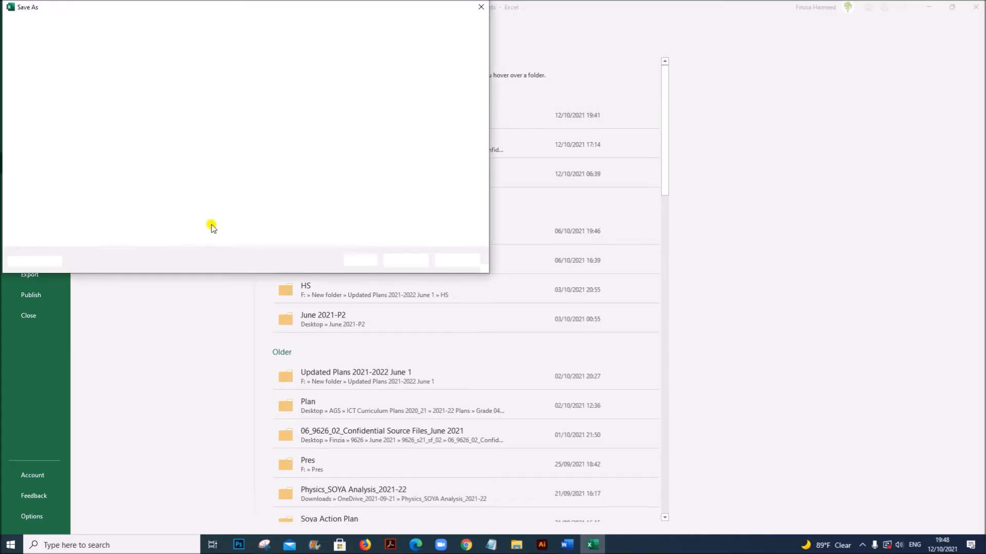
{"action": "left_click", "coordinate": [136, 220]}
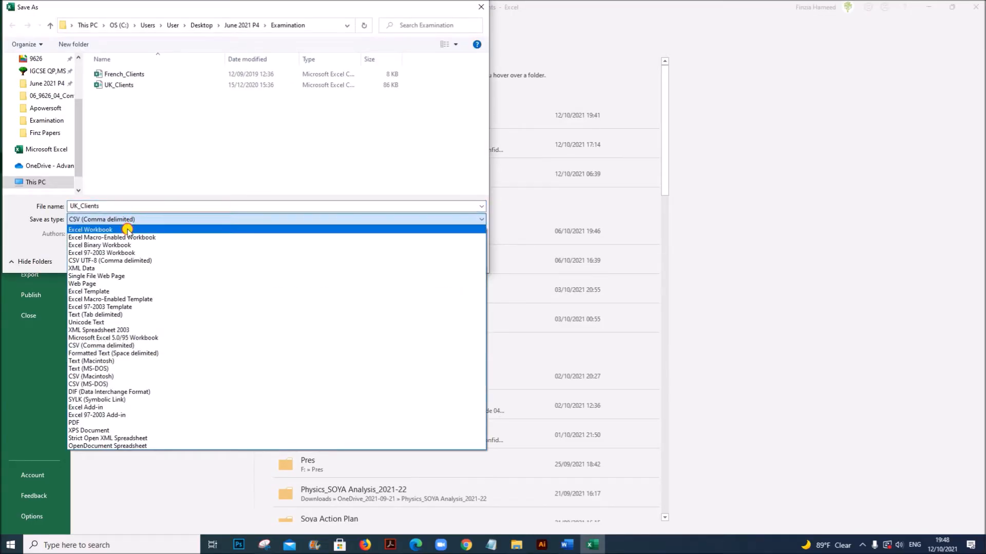
{"action": "left_click", "coordinate": [129, 229]}
{"action": "double_click", "coordinate": [113, 206]}
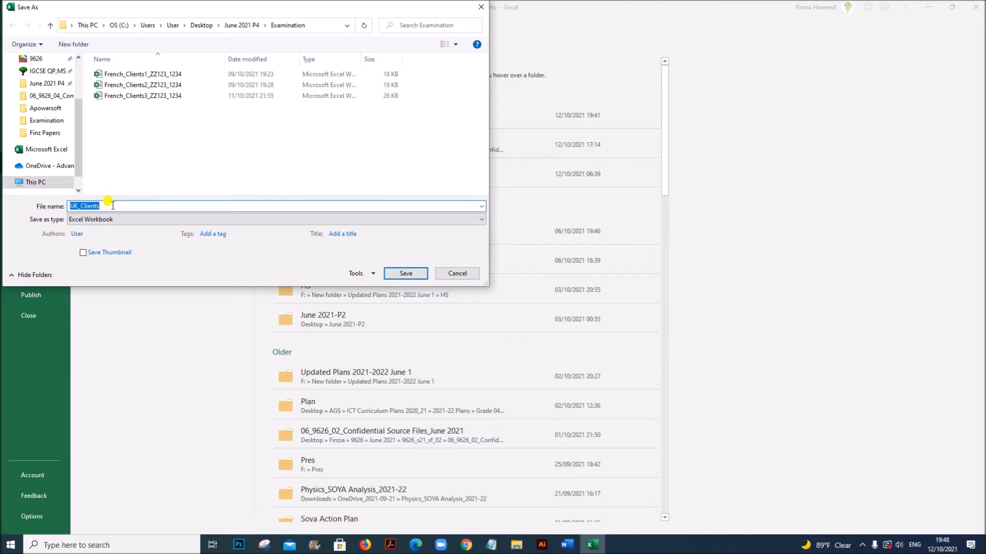
{"action": "type", "text": "MergeD"}
{"action": "left_click", "coordinate": [389, 546]}
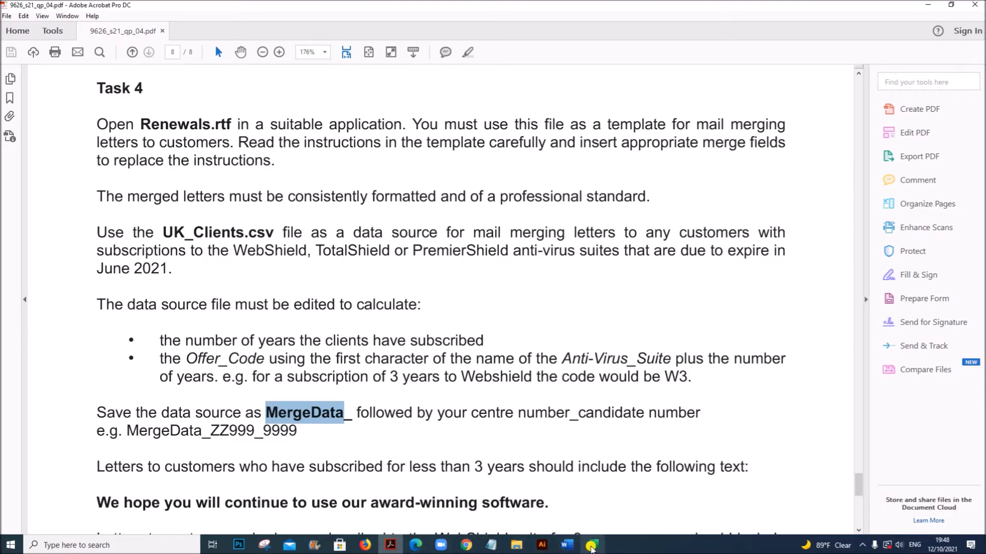
{"action": "left_click", "coordinate": [592, 545]}
{"action": "left_click", "coordinate": [228, 205]}
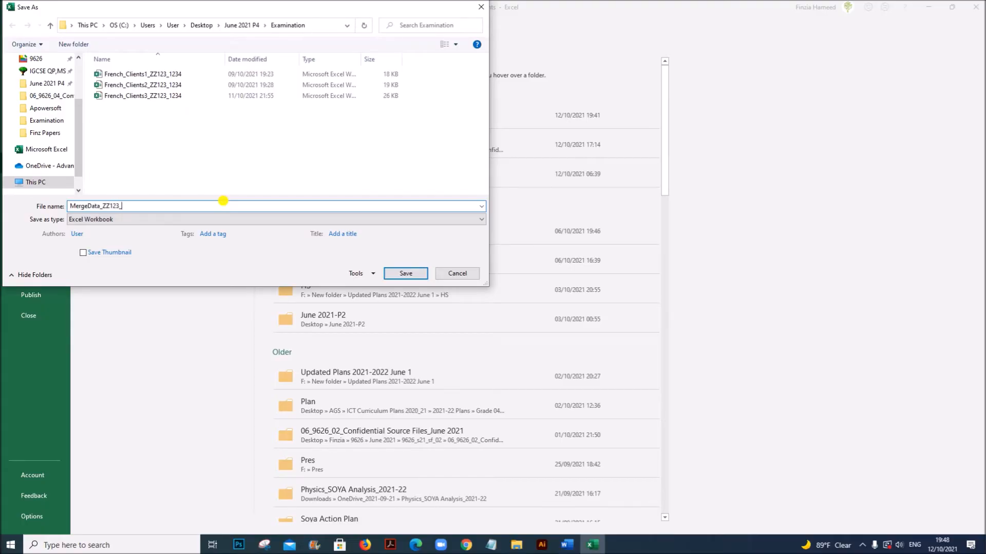
{"action": "left_click", "coordinate": [405, 273]}
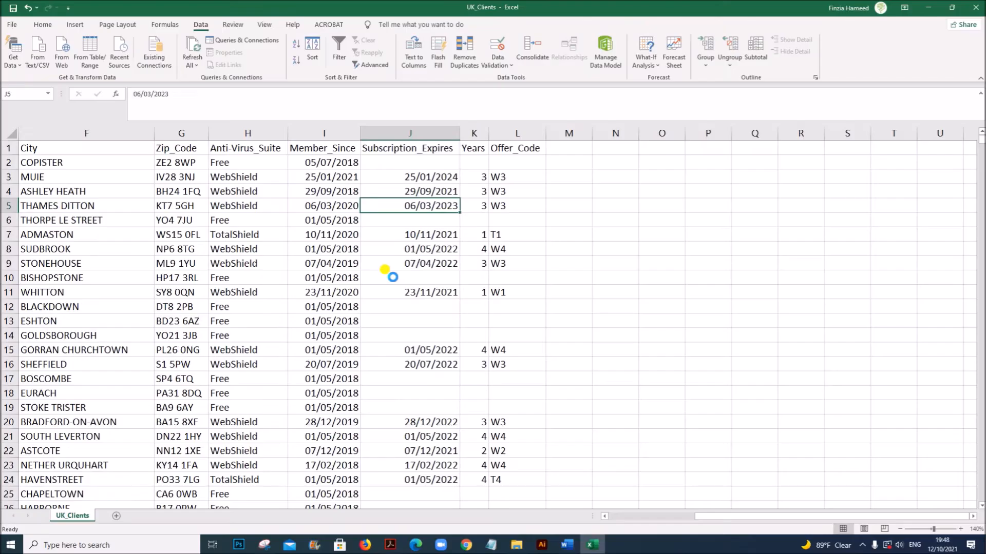
{"action": "left_click", "coordinate": [975, 5]}
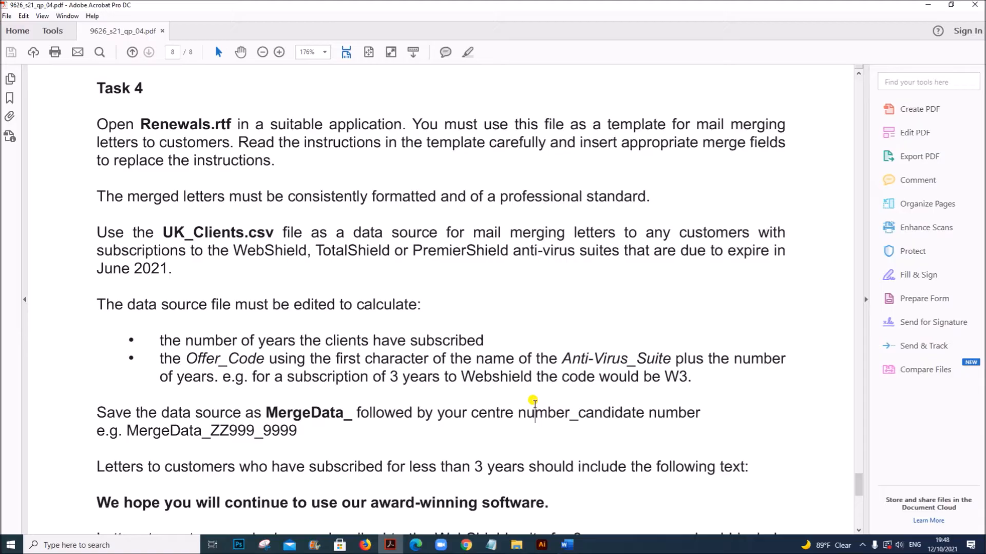
Read the conditional text rules in the exam paper, switch to the Renewals letter in Word and examine its placeholders
{"action": "scroll", "coordinate": [533, 400], "scroll_direction": "down", "scroll_amount": 5}
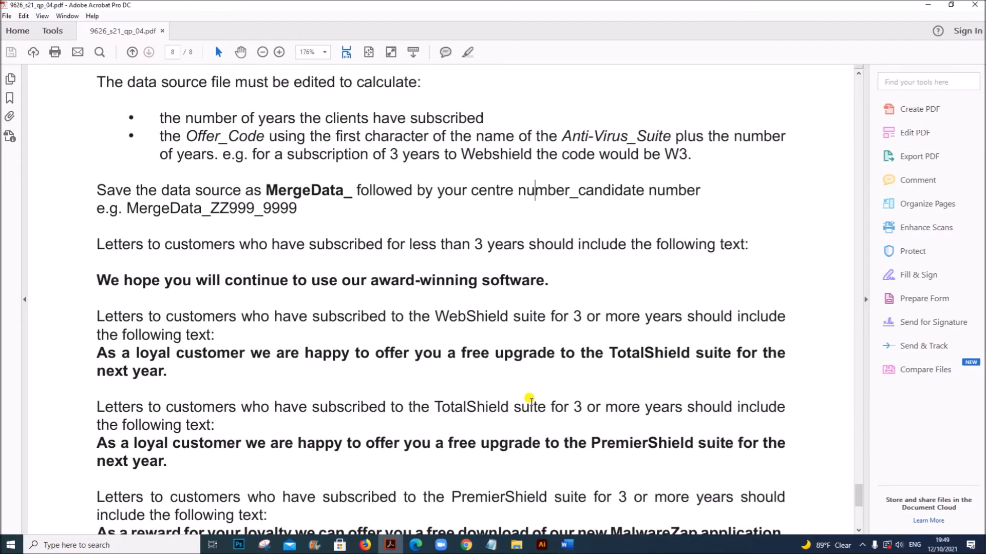
{"action": "scroll", "coordinate": [529, 400], "scroll_direction": "up", "scroll_amount": 2}
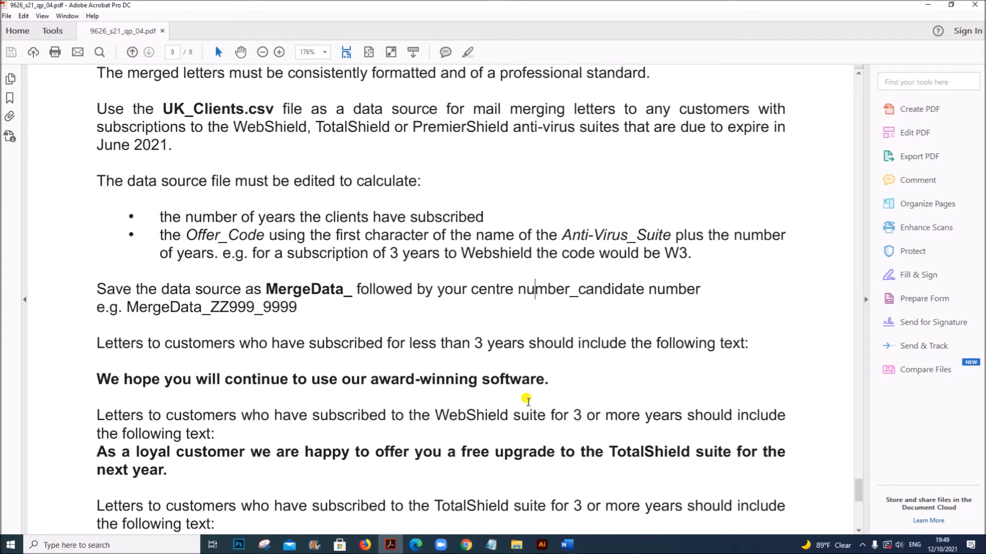
{"action": "left_click", "coordinate": [565, 546]}
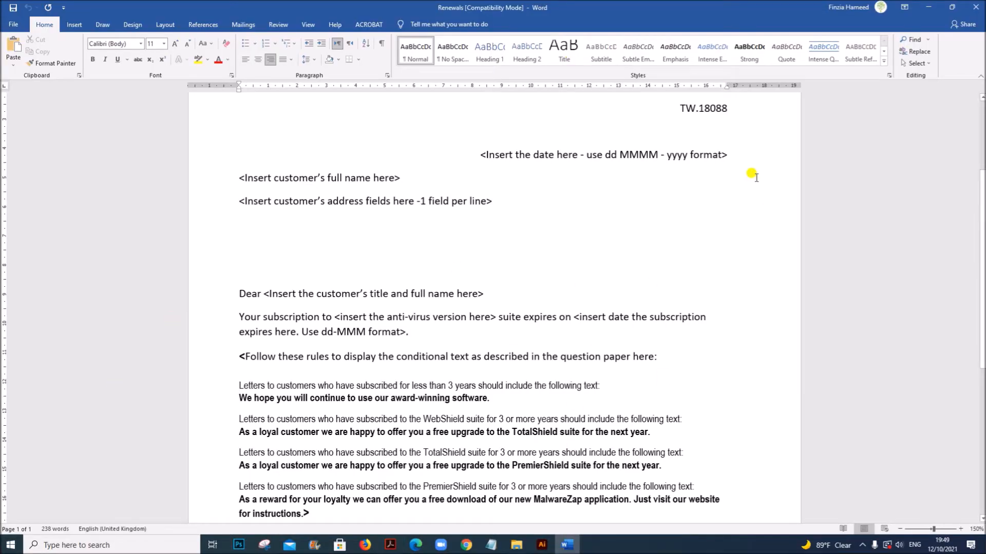
{"action": "left_click", "coordinate": [691, 384]}
{"action": "scroll", "coordinate": [724, 364], "scroll_direction": "up", "scroll_amount": 3}
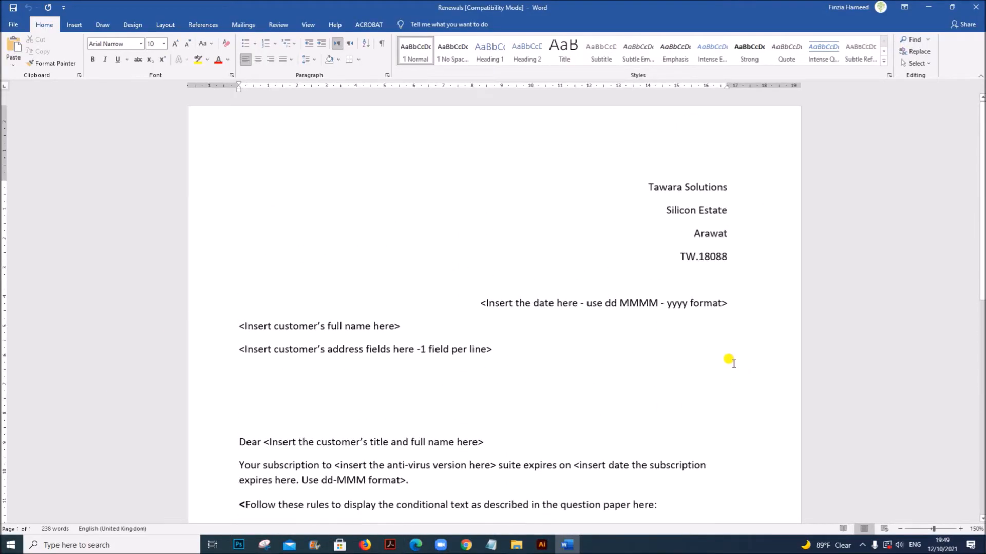
{"action": "left_click", "coordinate": [658, 372]}
Connect the Renewals letter to the UK_Clients$ sheet of MergeData_ZZ123_1234 in the Examination folder as the mail merge recipient list
{"action": "left_click", "coordinate": [243, 24]}
{"action": "left_click", "coordinate": [109, 59]}
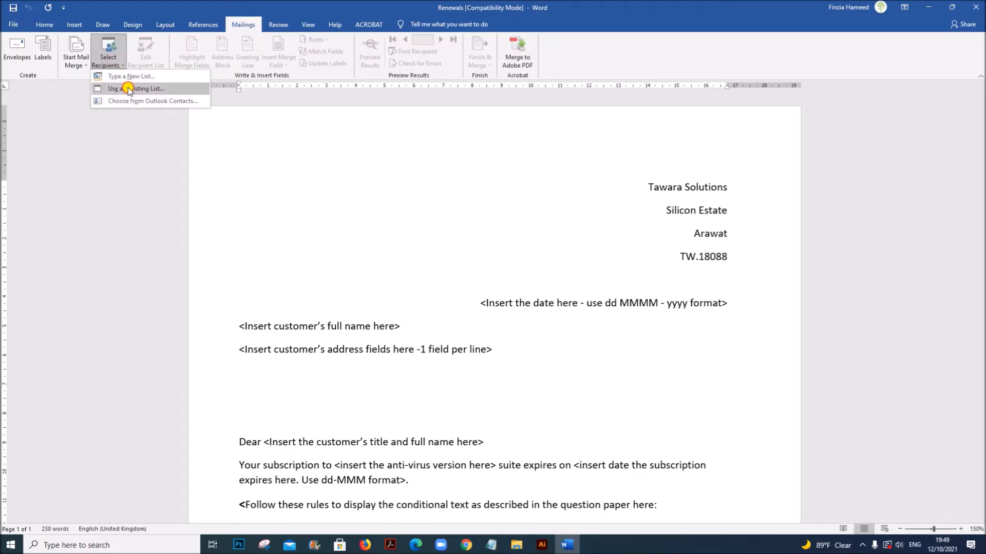
{"action": "left_click", "coordinate": [129, 89]}
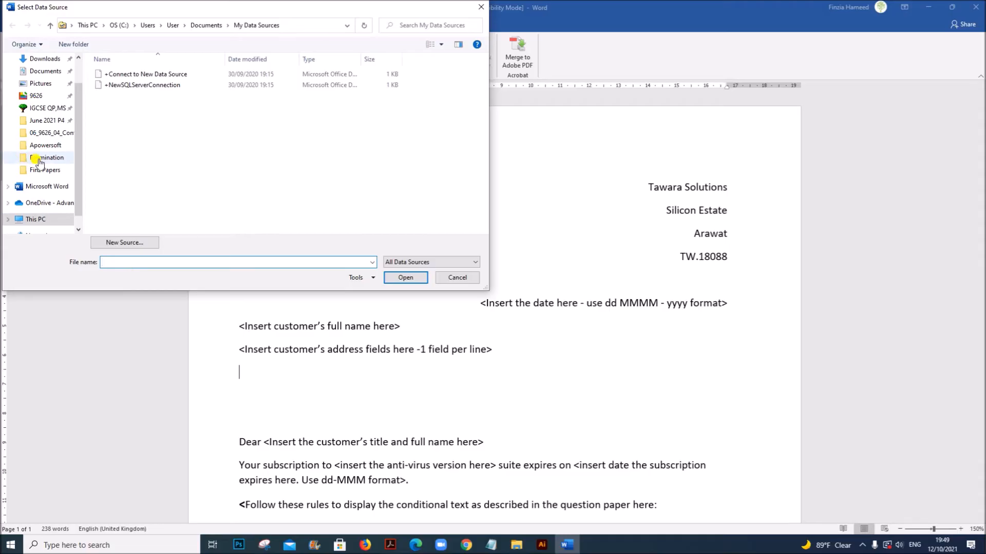
{"action": "left_click", "coordinate": [39, 160]}
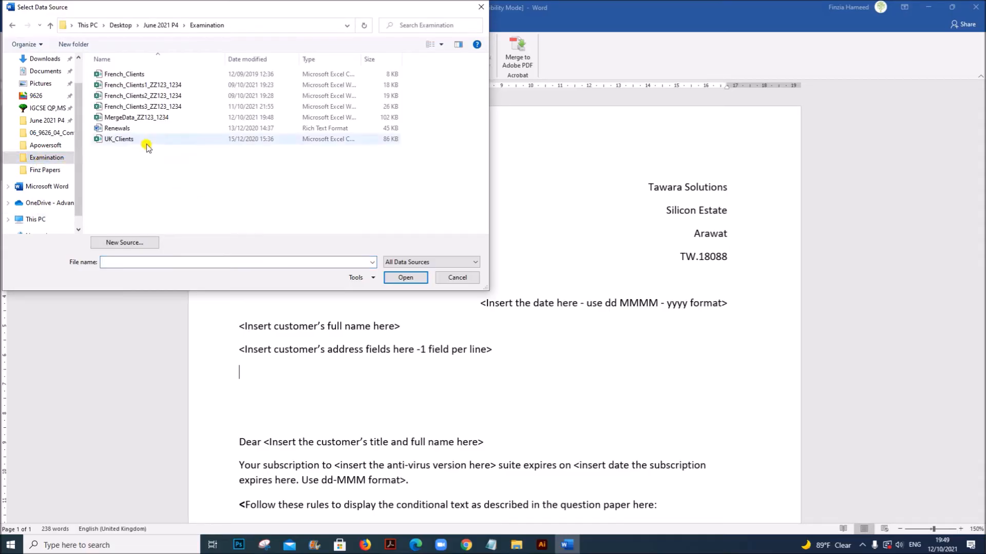
{"action": "left_click", "coordinate": [134, 118]}
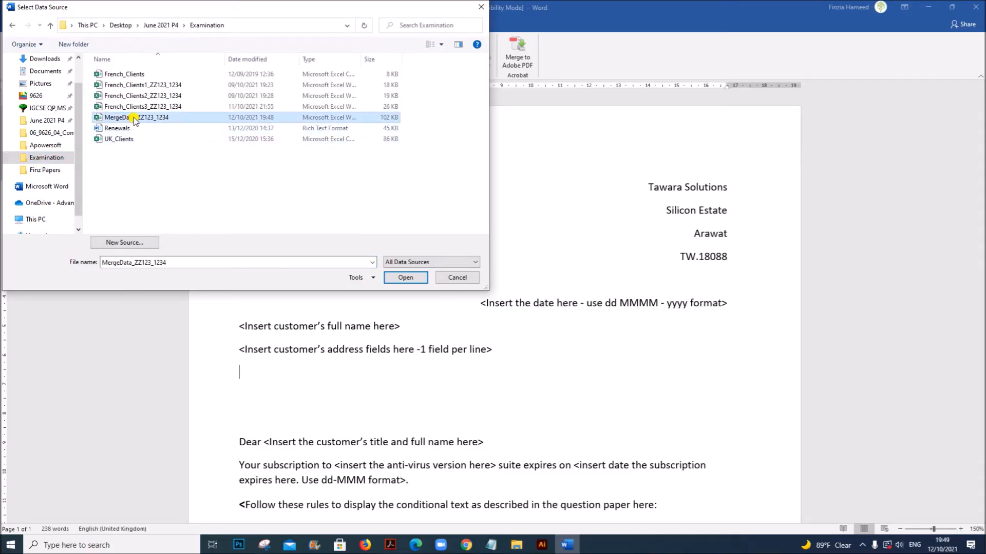
{"action": "left_click", "coordinate": [405, 277]}
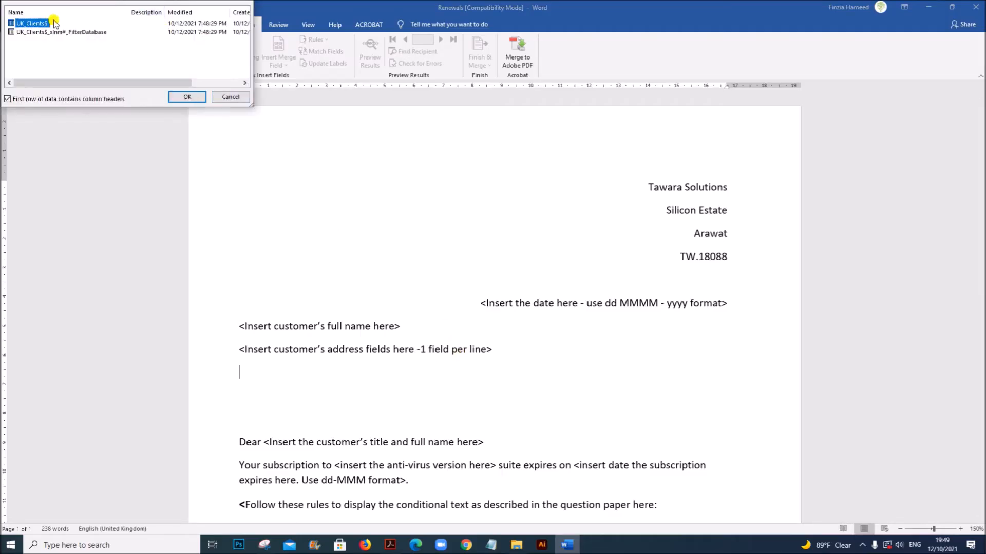
{"action": "left_click", "coordinate": [191, 97]}
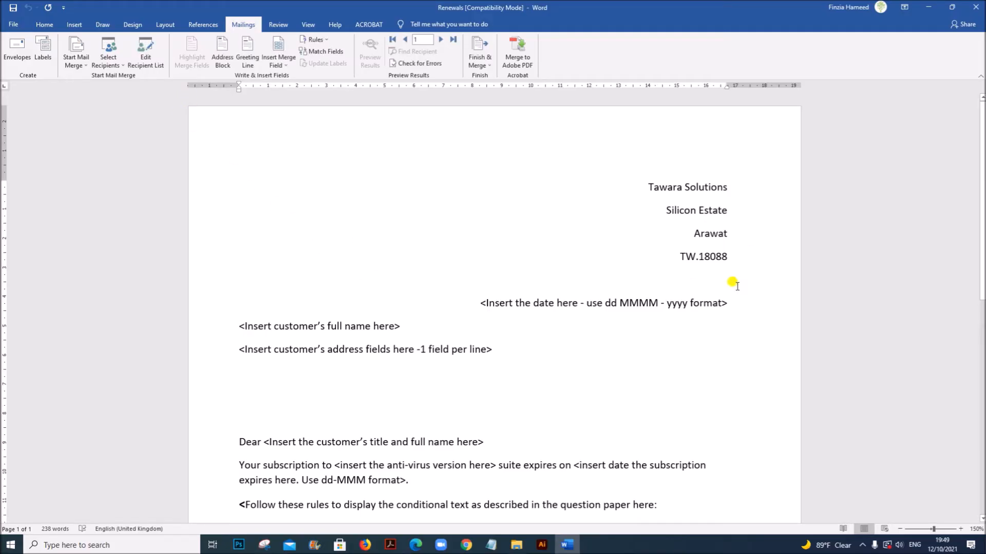
Replace the date placeholder with an automatically updating date in the "12 October 2021" format, on its own line above the customer's name placeholder
{"action": "left_click_drag", "start_coordinate": [482, 302], "coordinate": [732, 302]}
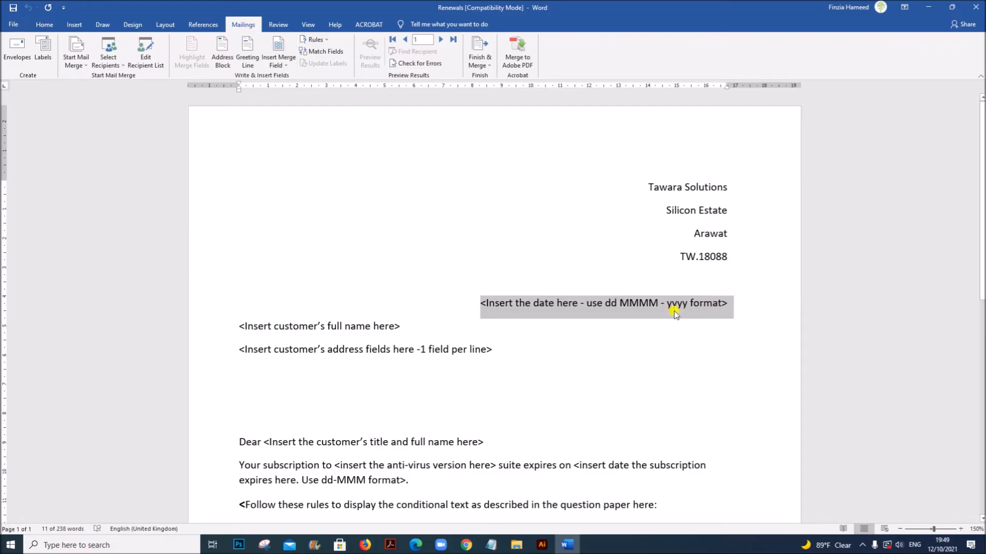
{"action": "left_click", "coordinate": [75, 24]}
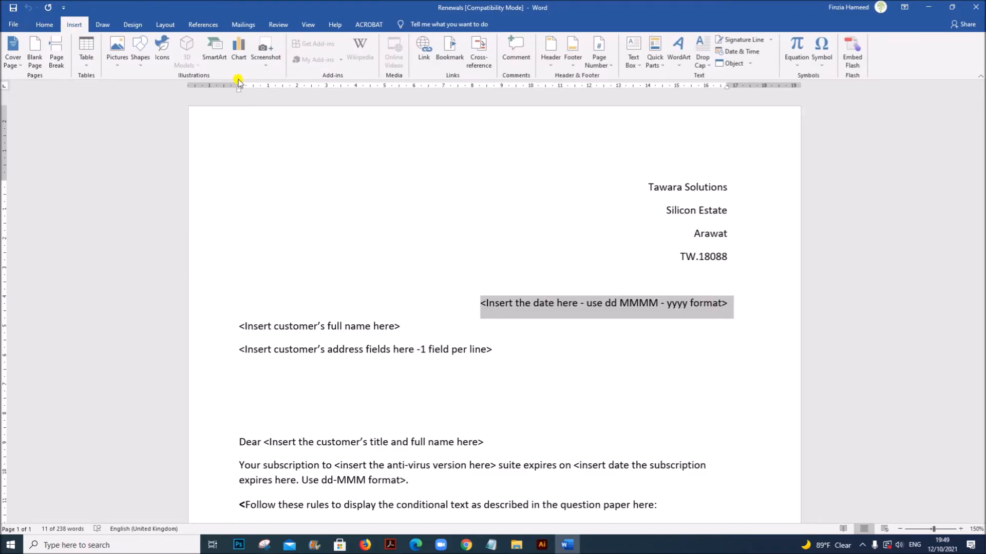
{"action": "left_click", "coordinate": [739, 51]}
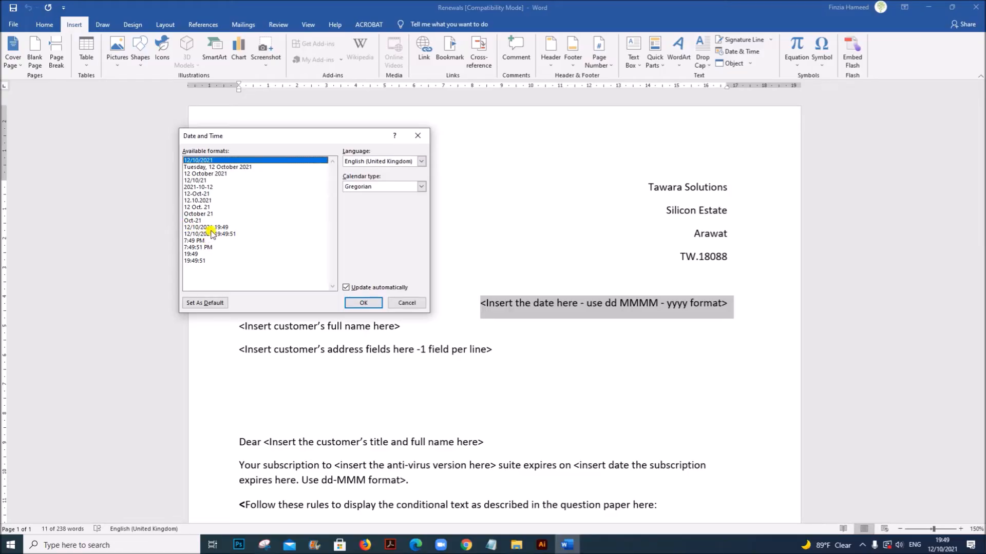
{"action": "left_click", "coordinate": [213, 174]}
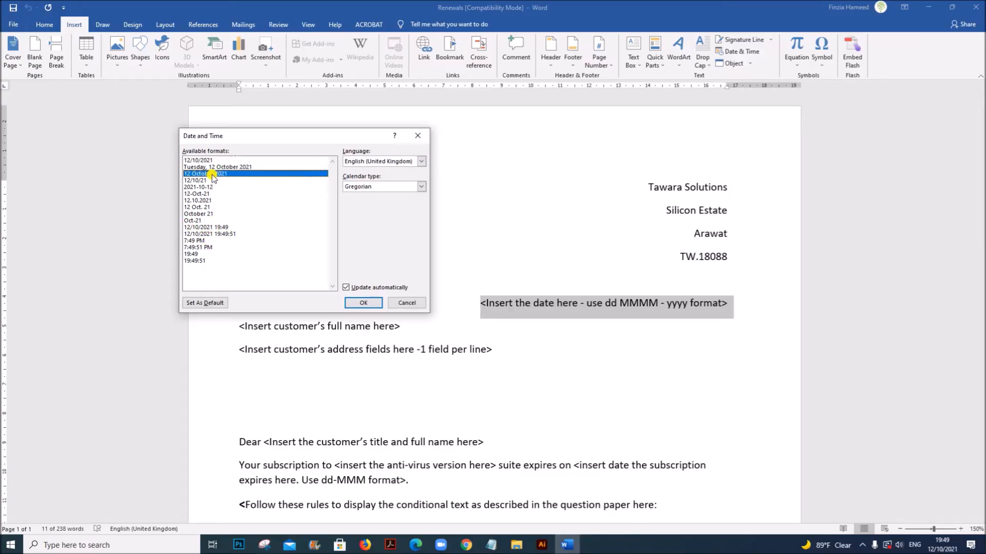
{"action": "left_click", "coordinate": [365, 304]}
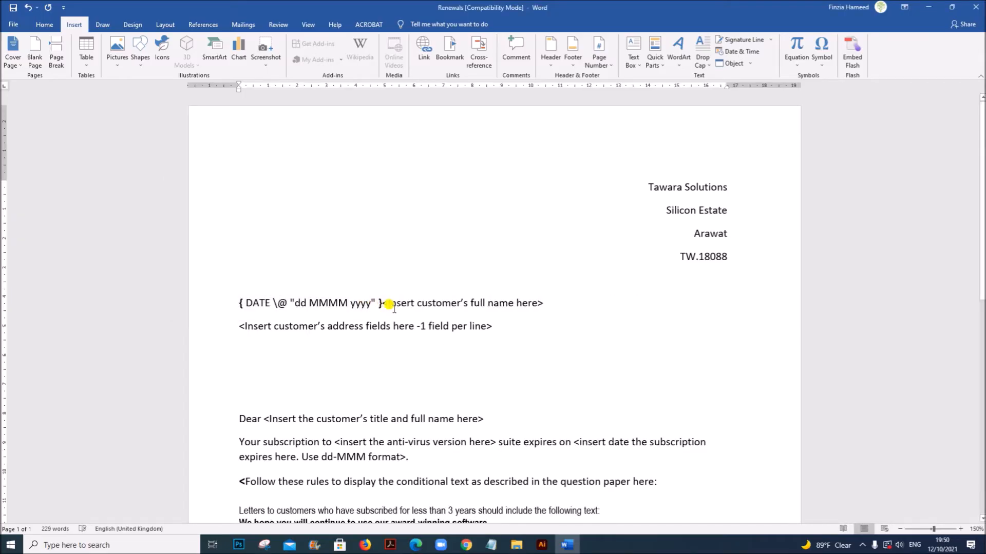
{"action": "key", "text": "Return"}
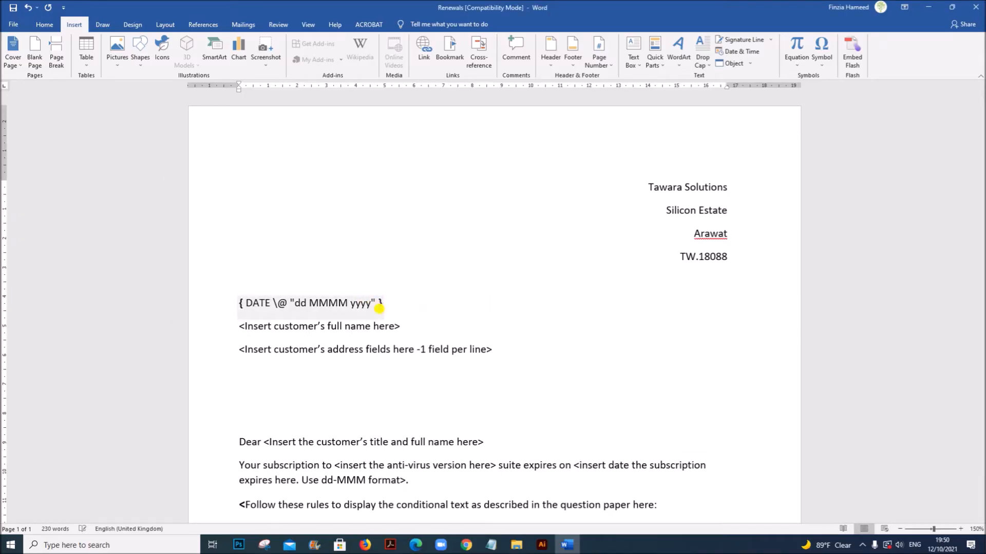
Indent the date field across its line so that it sits near the right margin, under the company address
{"action": "left_click", "coordinate": [239, 304]}
{"action": "key", "text": "Tab"}
{"action": "key", "text": "Tab"}
{"action": "key", "text": "Tab"}
{"action": "key", "text": "Tab"}
{"action": "key", "text": "Tab"}
{"action": "key", "text": "Tab"}
{"action": "key", "text": "Tab"}
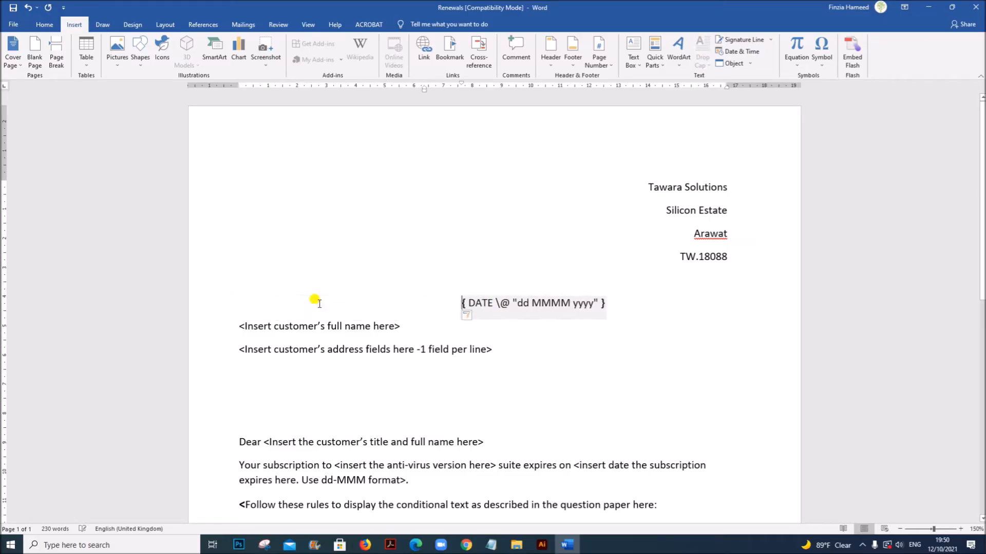
{"action": "key", "text": "Tab"}
{"action": "key", "text": "Tab"}
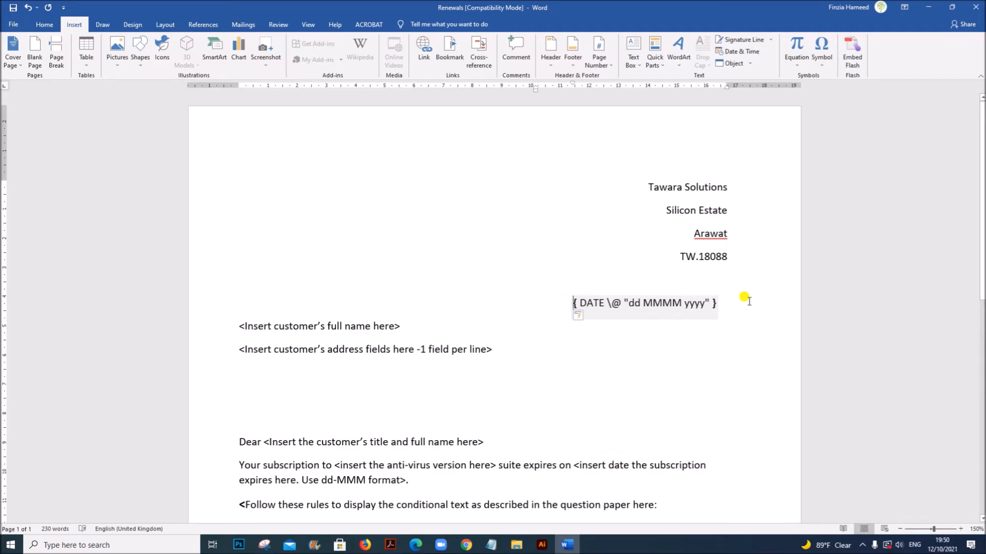
Add a hyphen after the month in the date field code so that its format reads "dd MMMM- yyyy"
{"action": "left_click", "coordinate": [735, 308]}
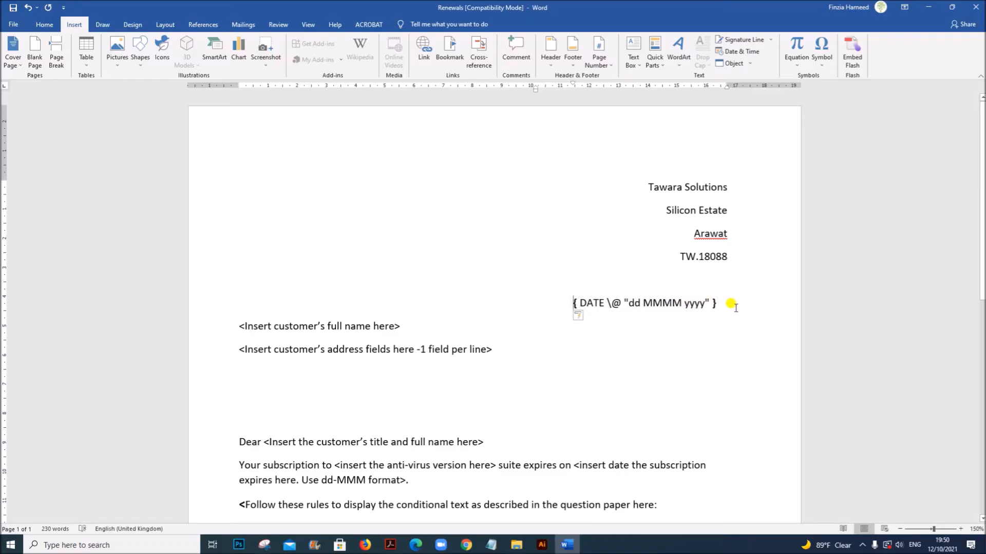
{"action": "left_click", "coordinate": [663, 303]}
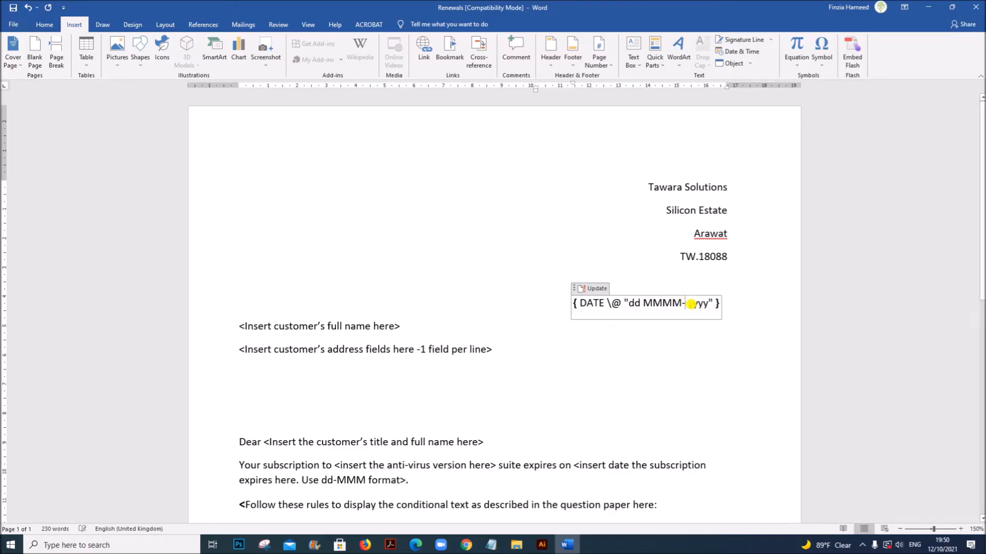
{"action": "type", "text": "-"}
{"action": "left_click", "coordinate": [728, 309]}
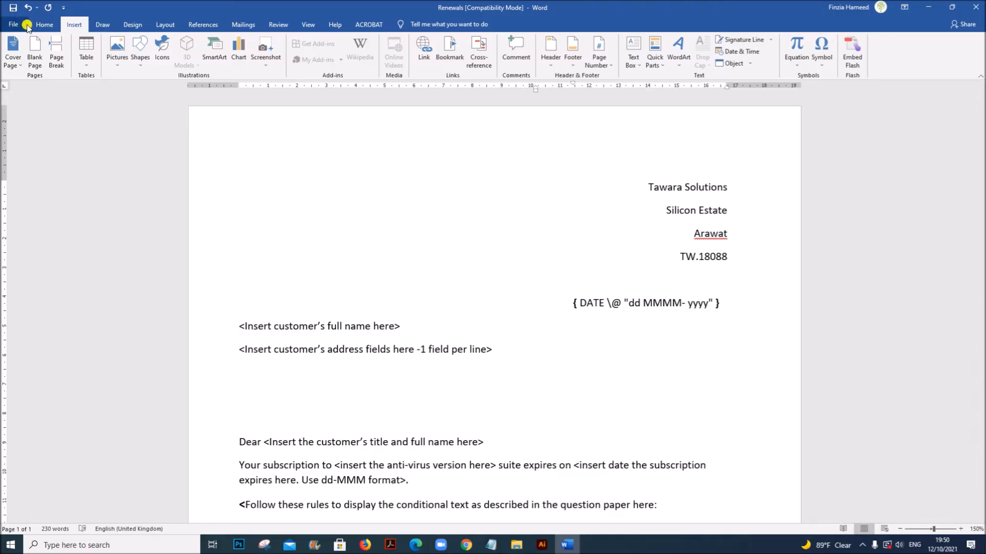
Check in Word's advanced document content options that field codes are shown instead of their values
{"action": "left_click", "coordinate": [8, 26]}
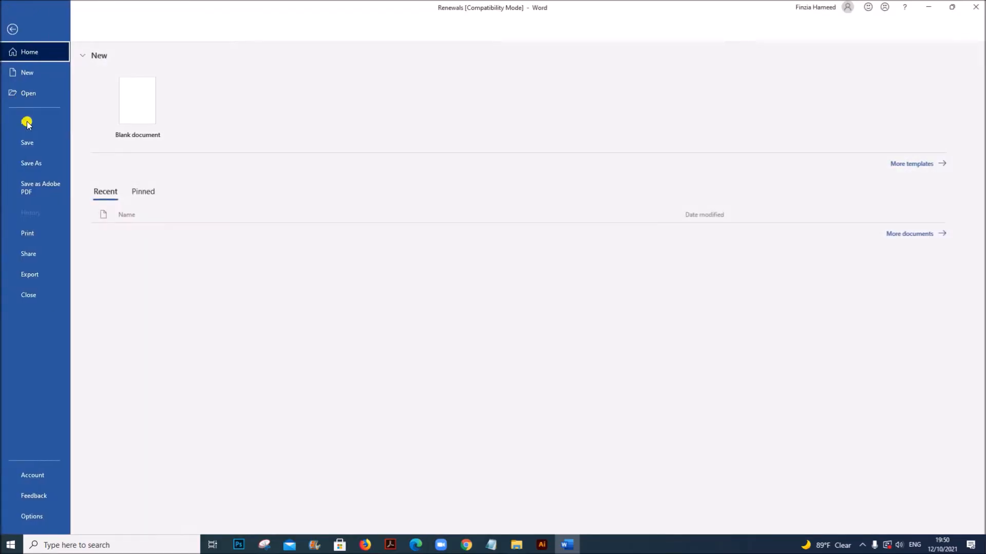
{"action": "left_click", "coordinate": [32, 518]}
{"action": "left_click", "coordinate": [303, 201]}
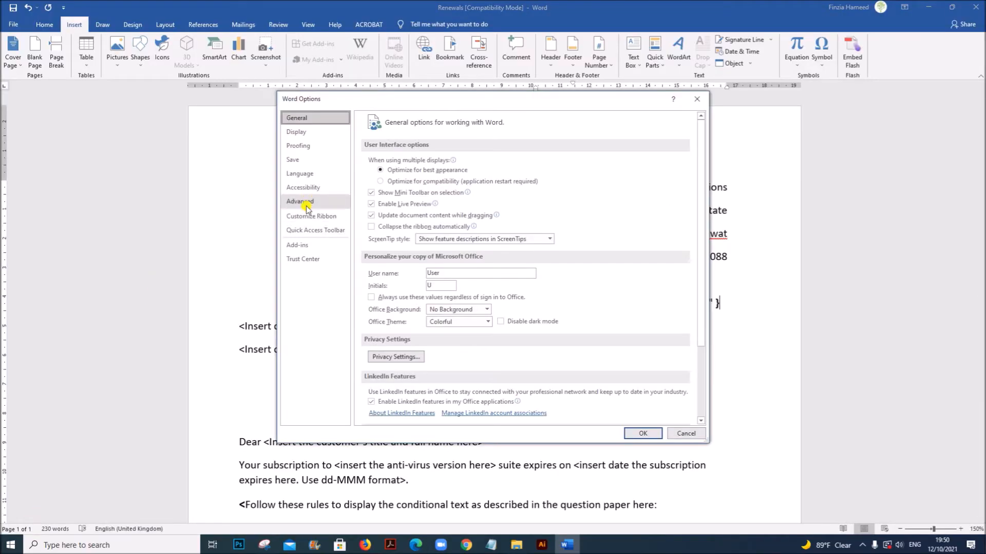
{"action": "scroll", "coordinate": [450, 348], "scroll_direction": "down", "scroll_amount": 15}
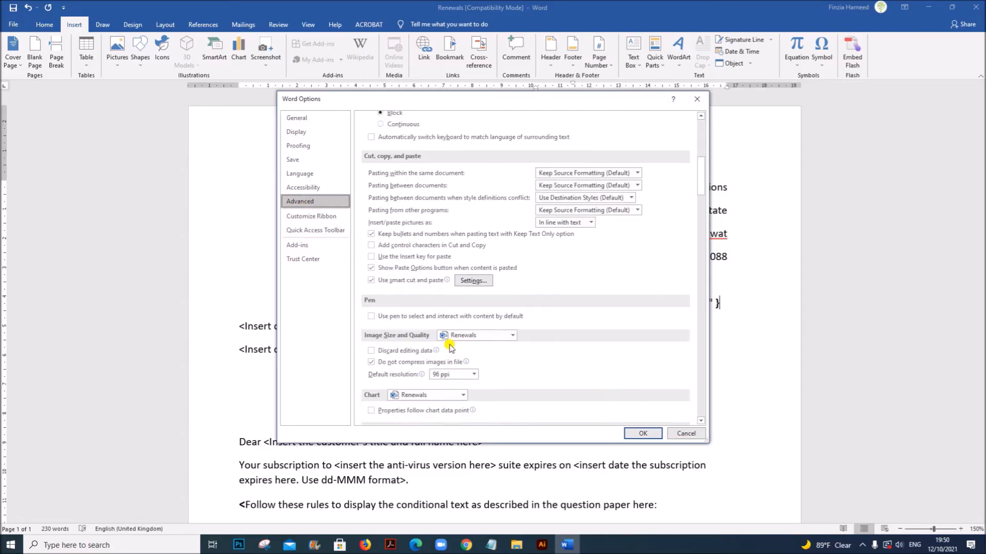
{"action": "scroll", "coordinate": [450, 348], "scroll_direction": "down", "scroll_amount": 3}
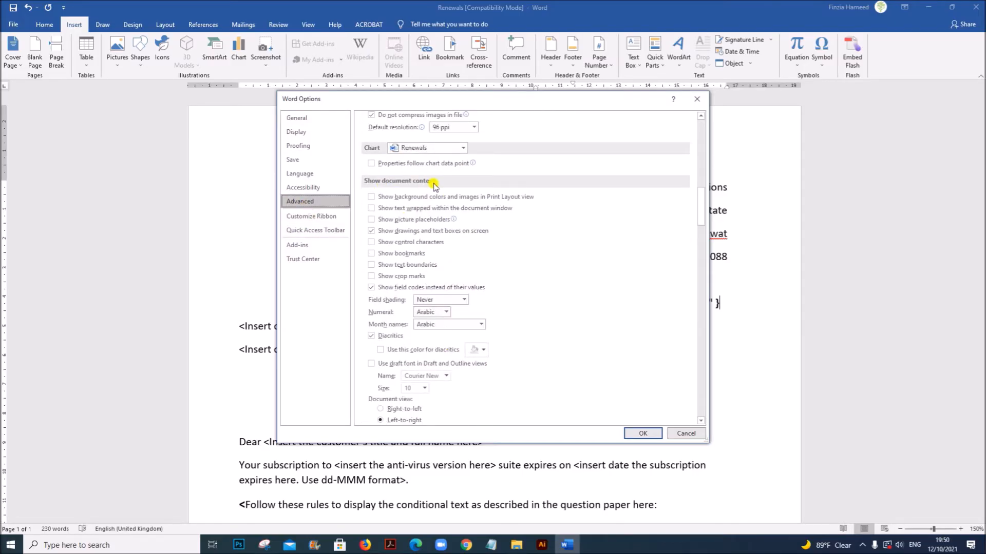
{"action": "left_click", "coordinate": [373, 291]}
{"action": "left_click", "coordinate": [643, 433]}
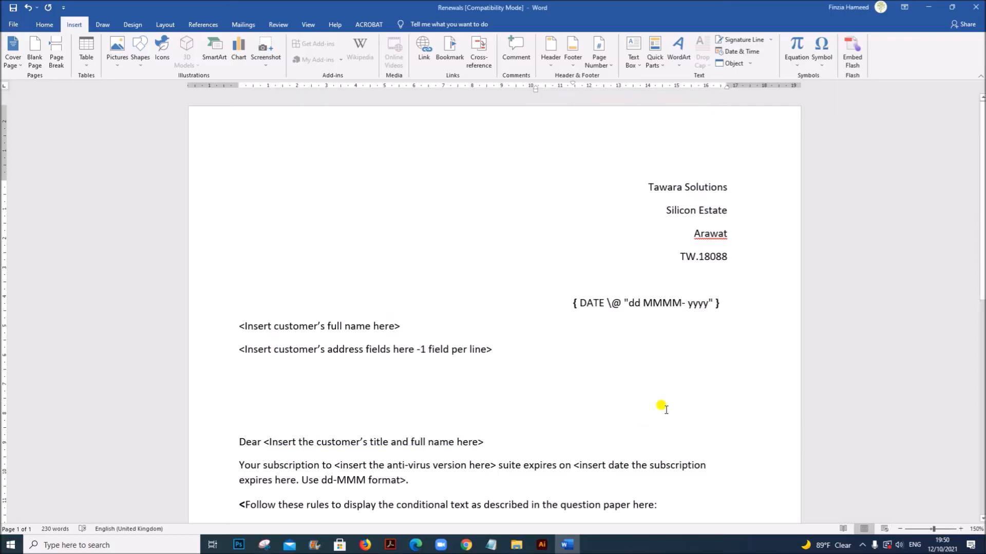
{"action": "left_click", "coordinate": [571, 301]}
{"action": "left_click", "coordinate": [724, 302]}
Replace the customer's full name placeholder with the Given_Name and Surname merge fields on one line, keeping the address placeholder on its own line
{"action": "left_click", "coordinate": [216, 329]}
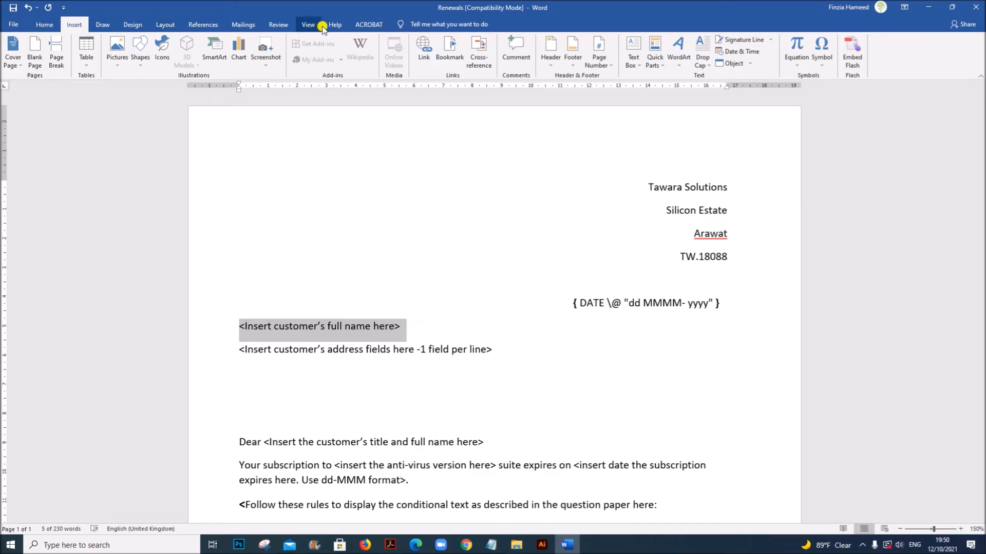
{"action": "left_click", "coordinate": [243, 25]}
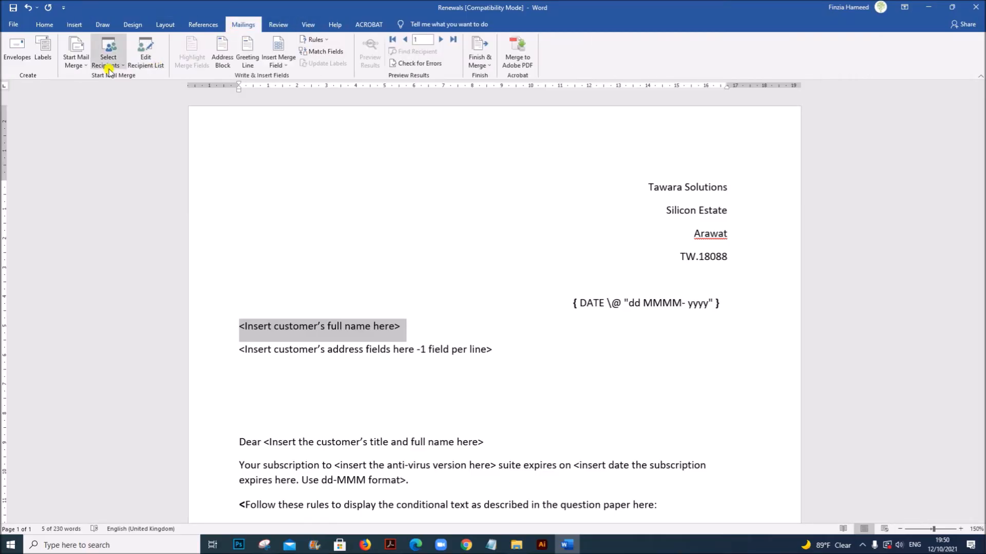
{"action": "left_click", "coordinate": [280, 65]}
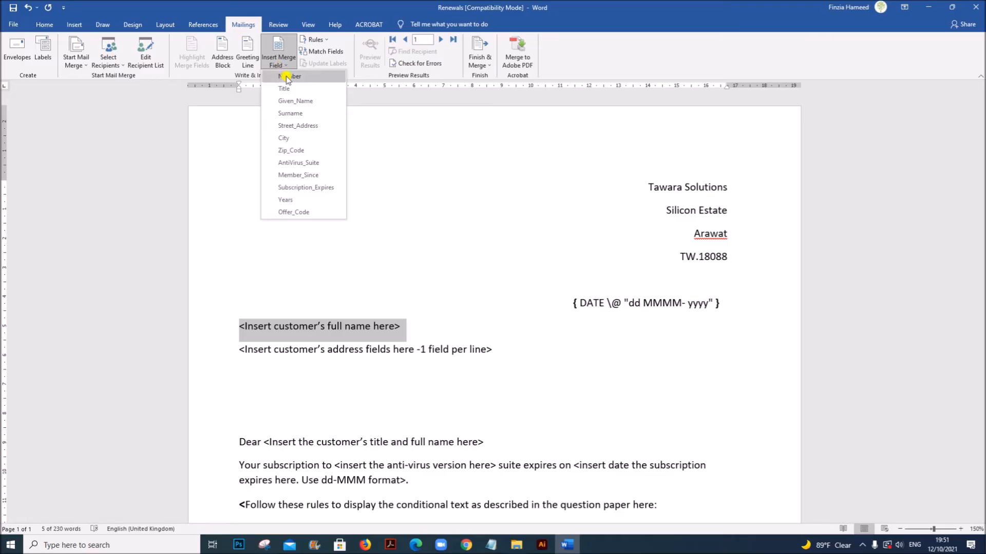
{"action": "left_click", "coordinate": [294, 101]}
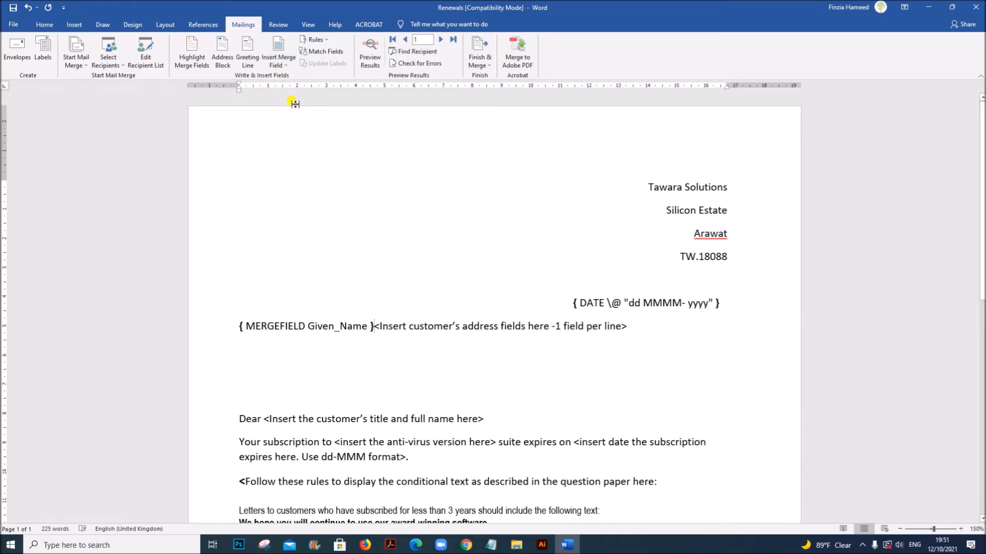
{"action": "key", "text": "Return"}
{"action": "left_click", "coordinate": [411, 322]}
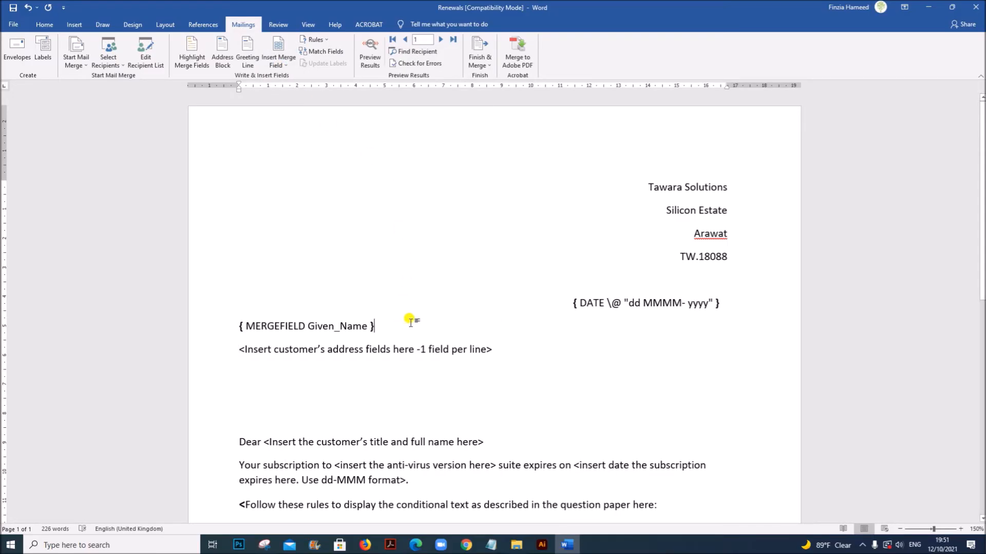
{"action": "left_click", "coordinate": [279, 62]}
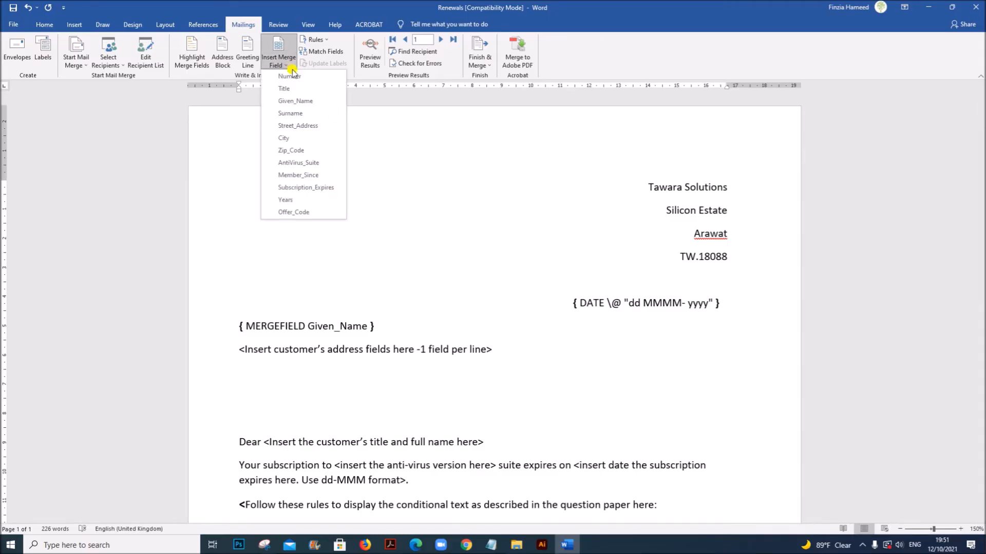
{"action": "left_click", "coordinate": [308, 112]}
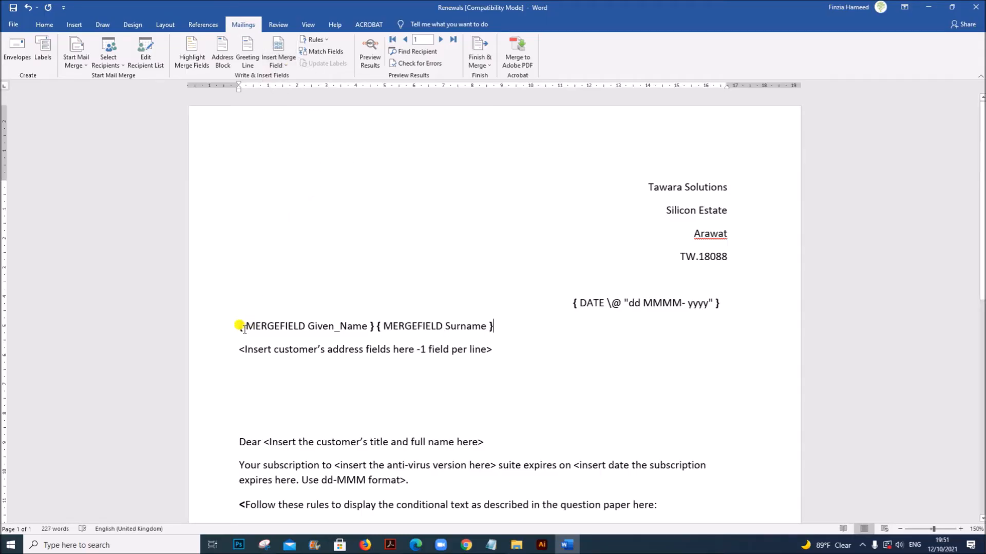
Replace the customer's address placeholder with the Street_Address, City and Zip_Code merge fields, each on its own line
{"action": "left_click", "coordinate": [216, 353]}
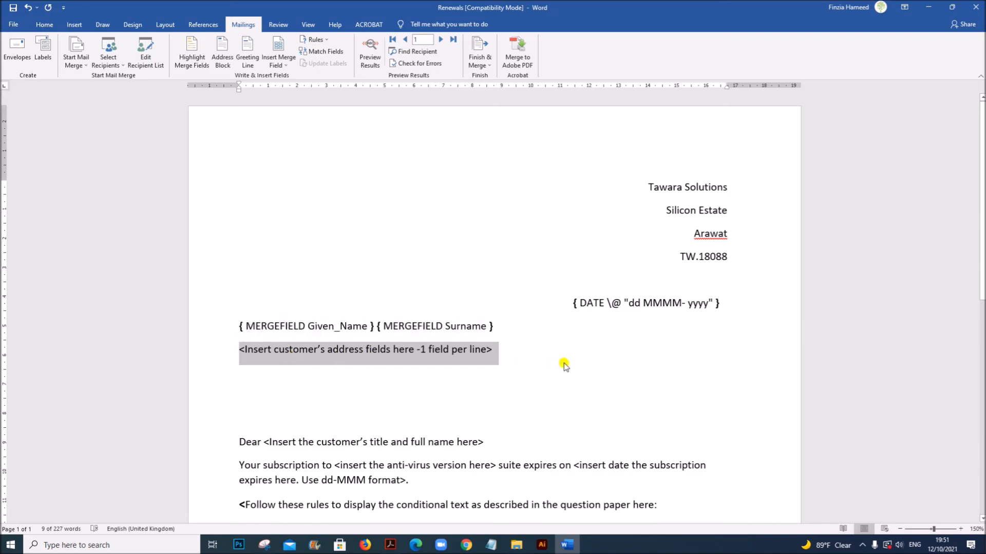
{"action": "left_click", "coordinate": [291, 68]}
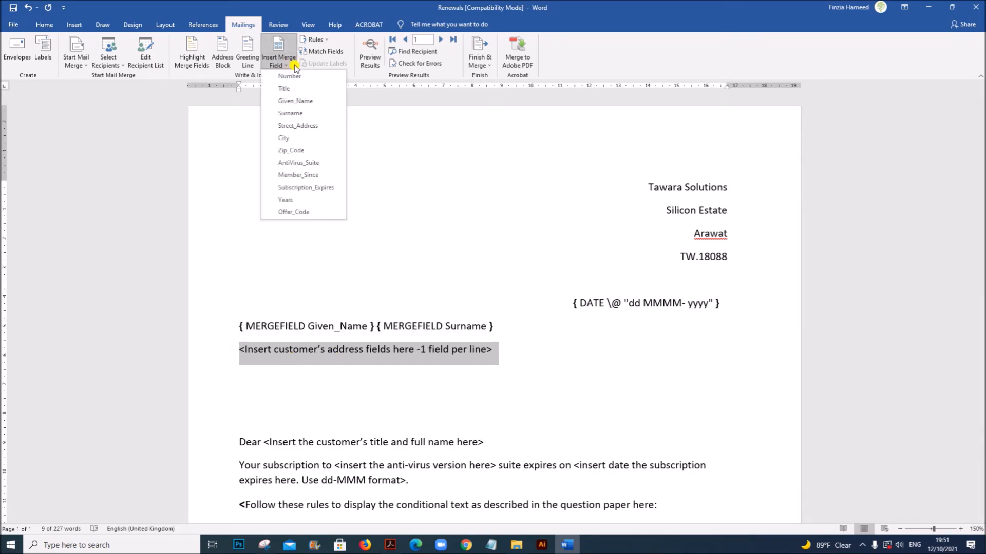
{"action": "left_click", "coordinate": [291, 125]}
{"action": "key", "text": "Return"}
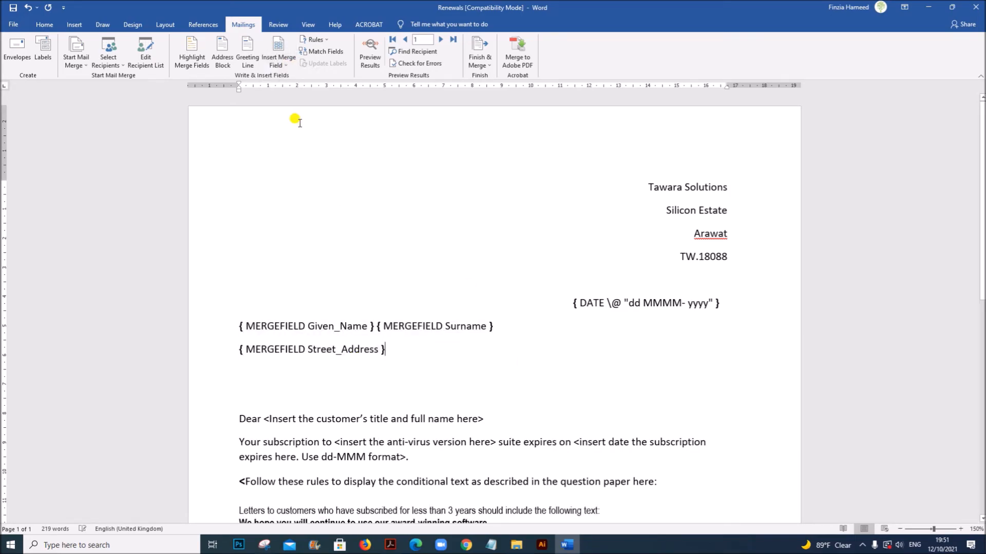
{"action": "left_click", "coordinate": [284, 67]}
{"action": "left_click", "coordinate": [287, 135]}
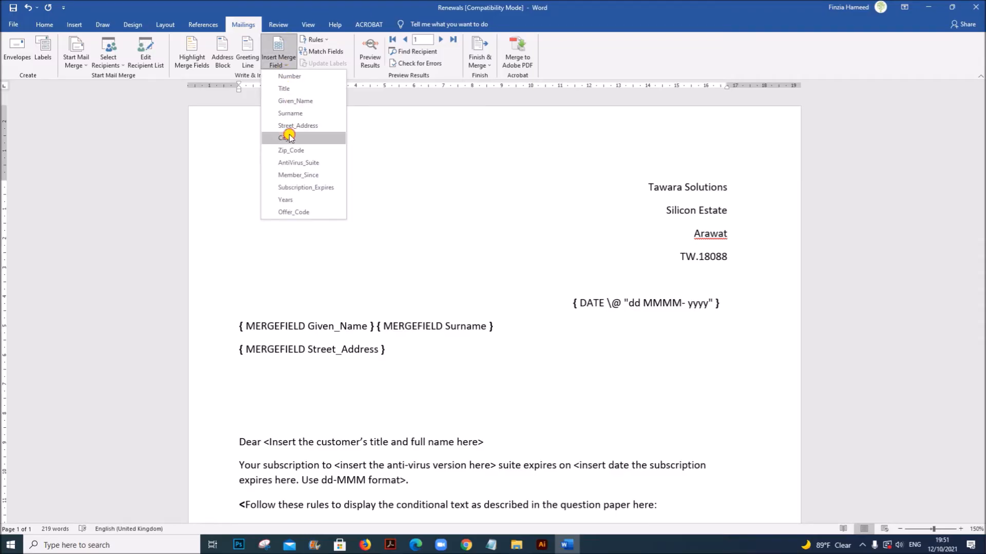
{"action": "key", "text": "Return"}
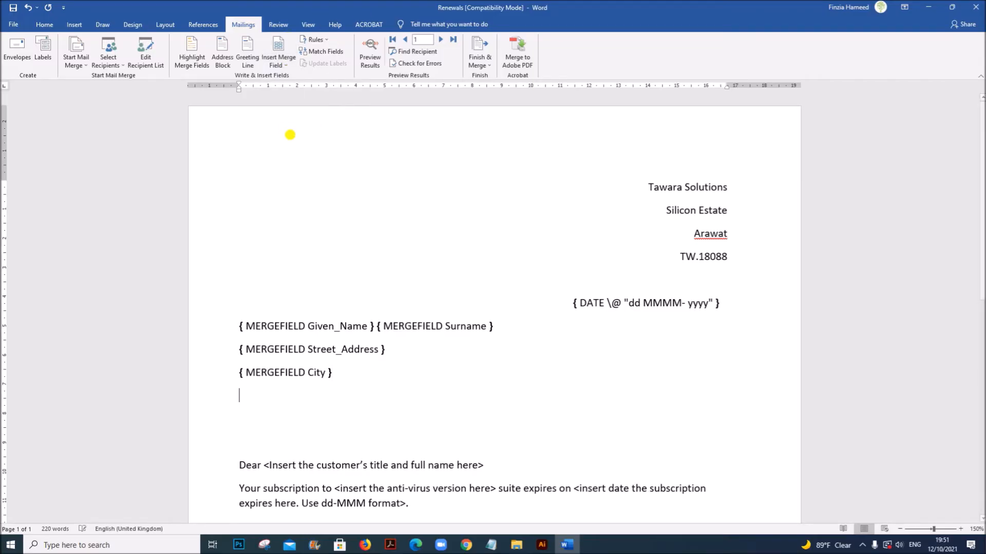
{"action": "left_click", "coordinate": [285, 65]}
{"action": "left_click", "coordinate": [294, 151]}
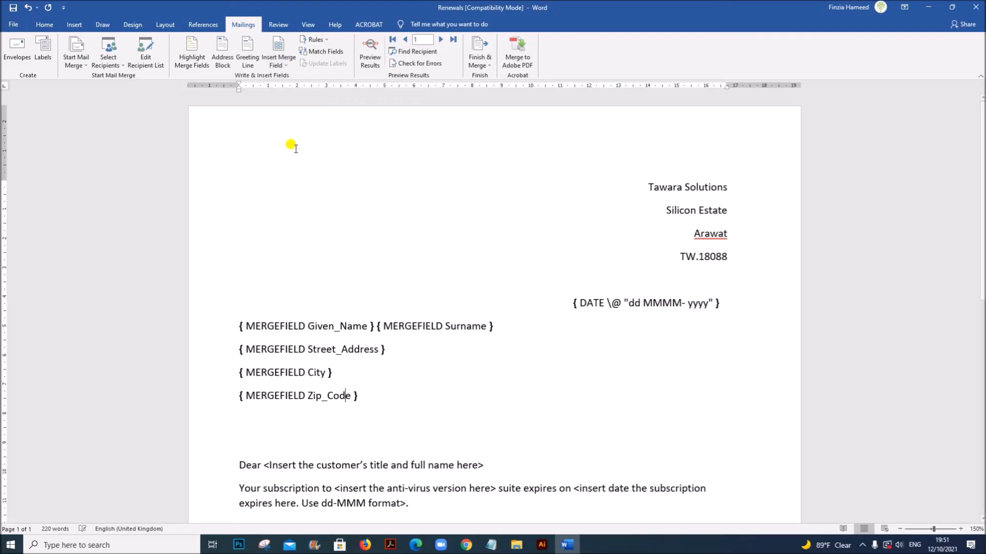
Insert a Skip Record If rule below the Zip_Code field that skips records whose AntiVirus_Suite is equal to "Free"
{"action": "scroll", "coordinate": [418, 260], "scroll_direction": "down", "scroll_amount": 3}
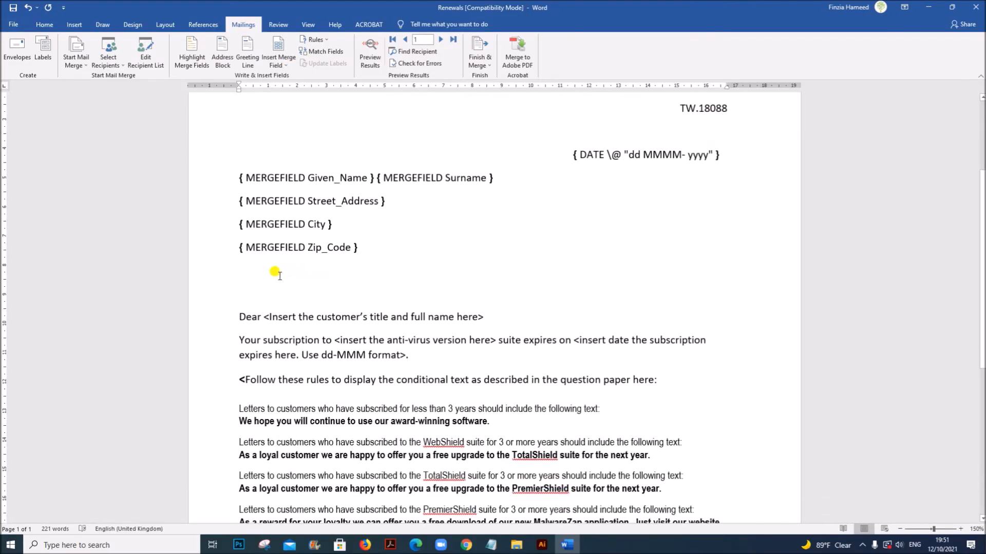
{"action": "left_click", "coordinate": [273, 275]}
{"action": "left_click", "coordinate": [321, 40]}
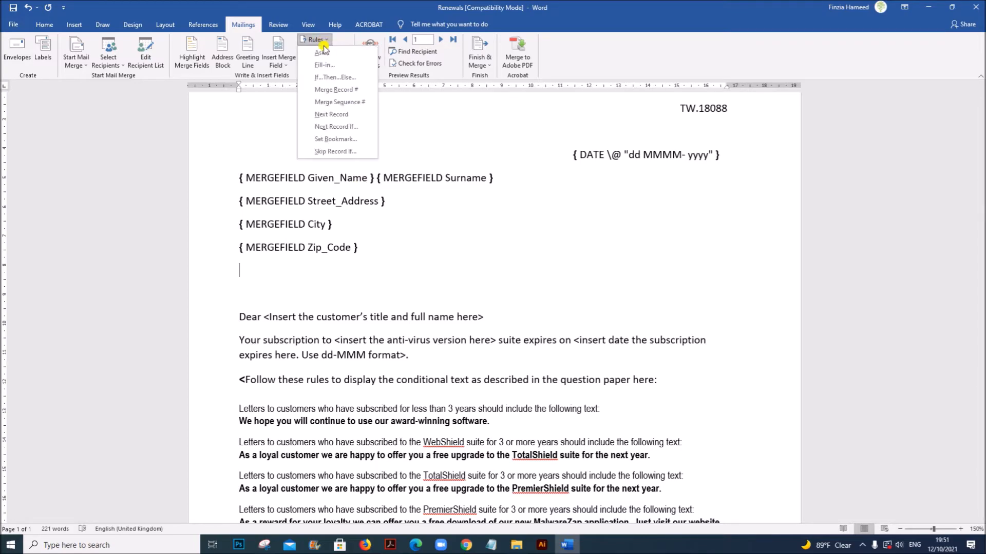
{"action": "left_click", "coordinate": [334, 152]}
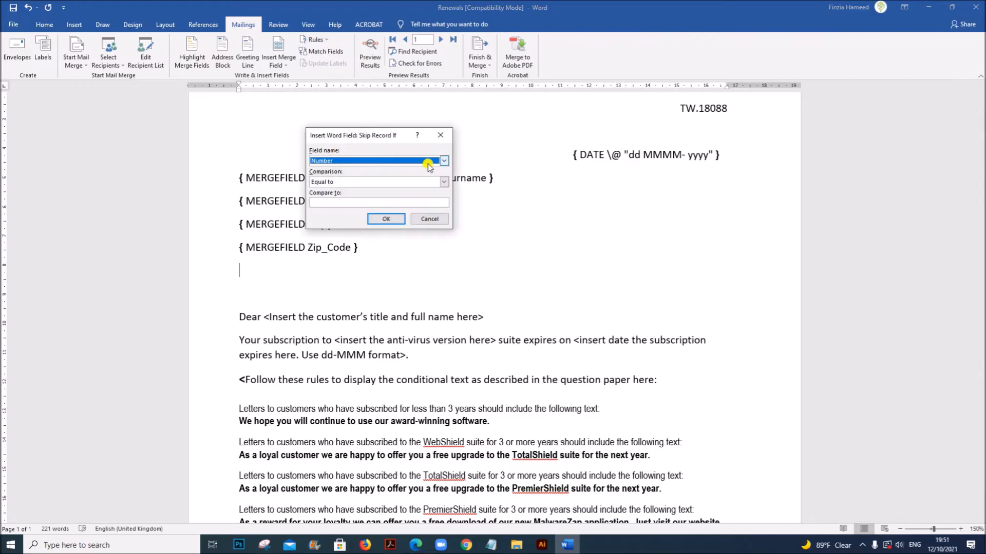
{"action": "left_click", "coordinate": [444, 161]}
{"action": "scroll", "coordinate": [349, 193], "scroll_direction": "down", "scroll_amount": 2}
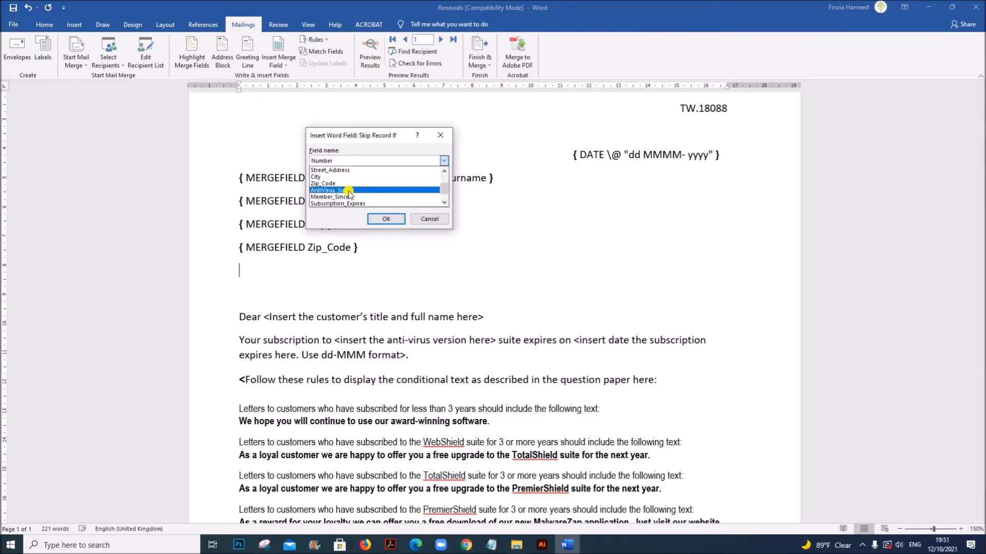
{"action": "left_click", "coordinate": [348, 191]}
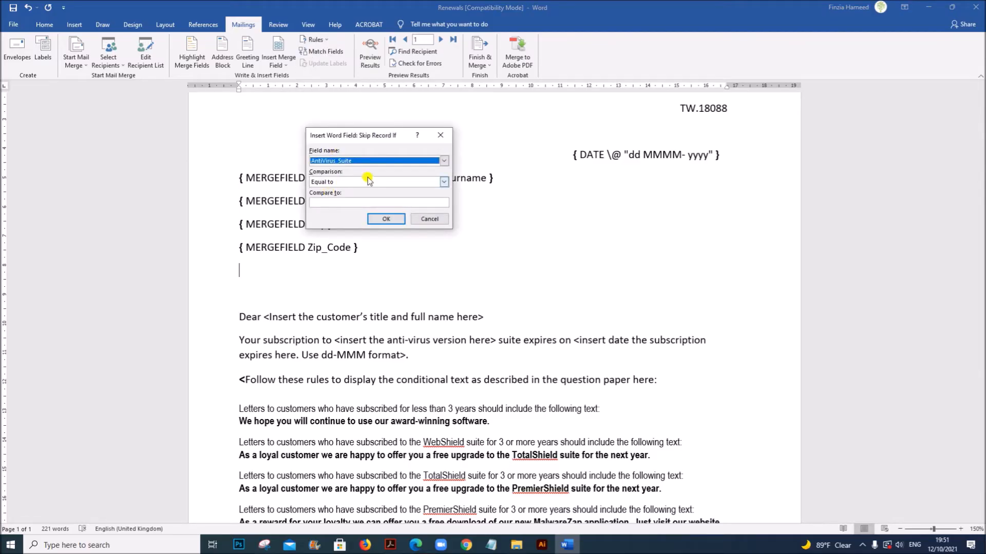
{"action": "left_click", "coordinate": [333, 203]}
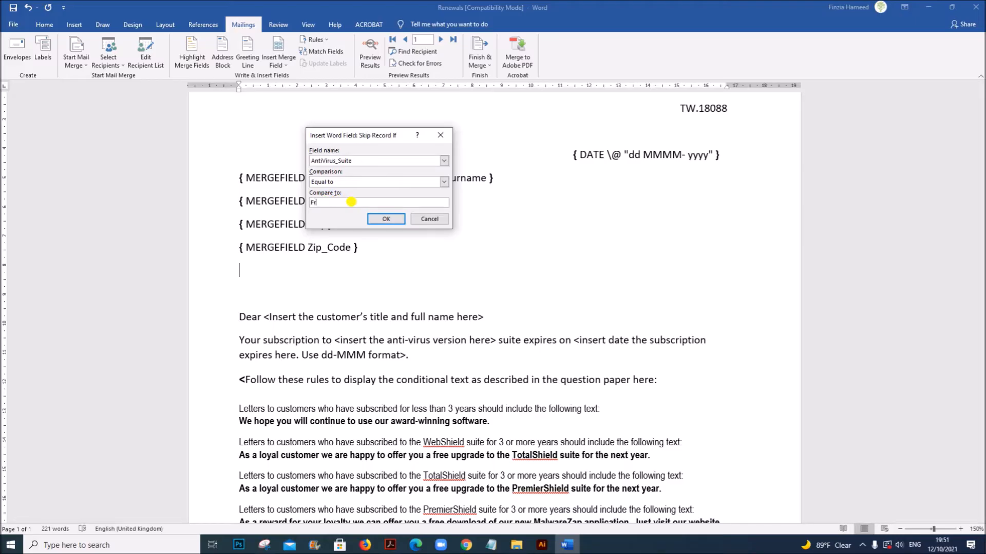
{"action": "left_click", "coordinate": [386, 219]}
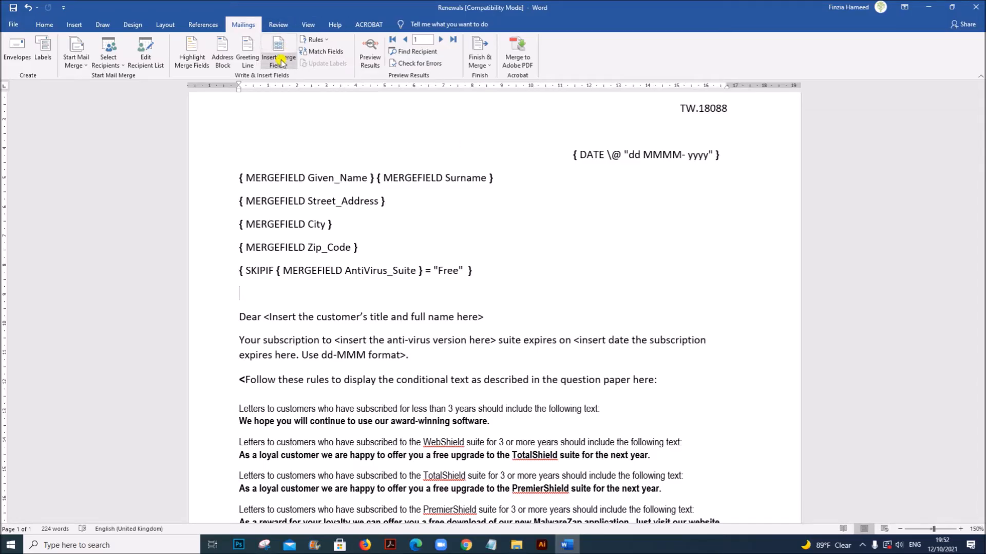
Set the first recipient list filter condition to Subscription_Expires greater than or equal to 01/06/2021
{"action": "left_click", "coordinate": [149, 61]}
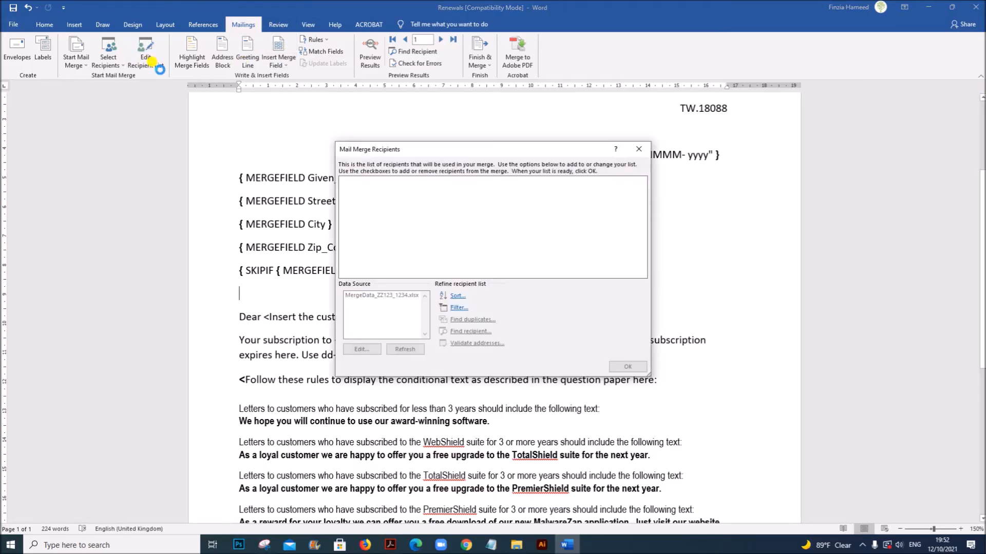
{"action": "left_click", "coordinate": [457, 308]}
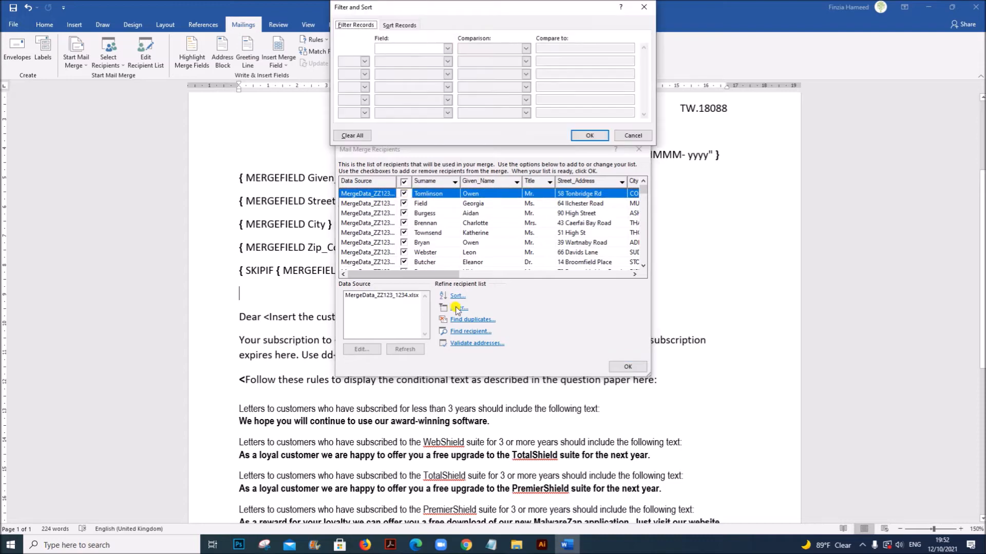
{"action": "left_click_drag", "start_coordinate": [429, 9], "coordinate": [390, 142]}
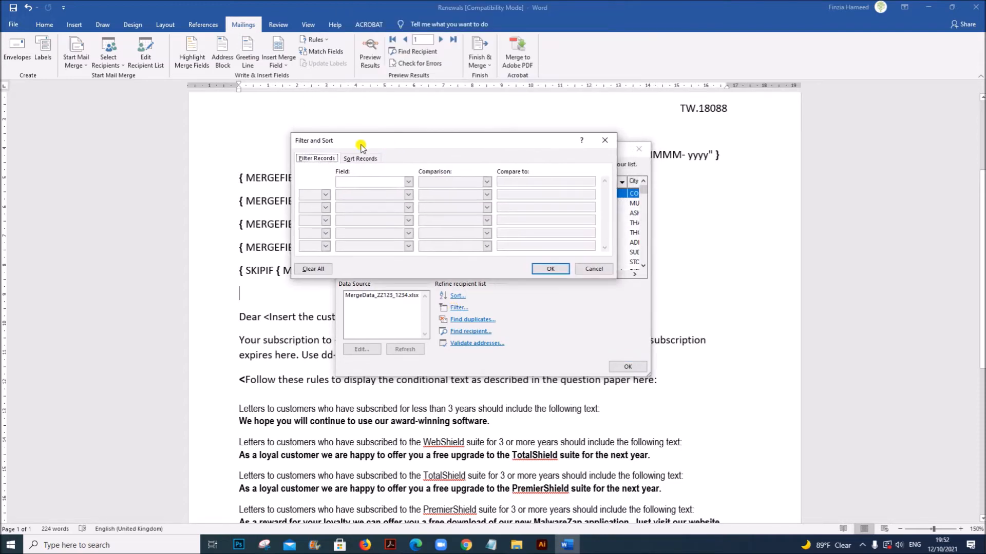
{"action": "left_click", "coordinate": [409, 182]}
{"action": "scroll", "coordinate": [402, 201], "scroll_direction": "down", "scroll_amount": 3}
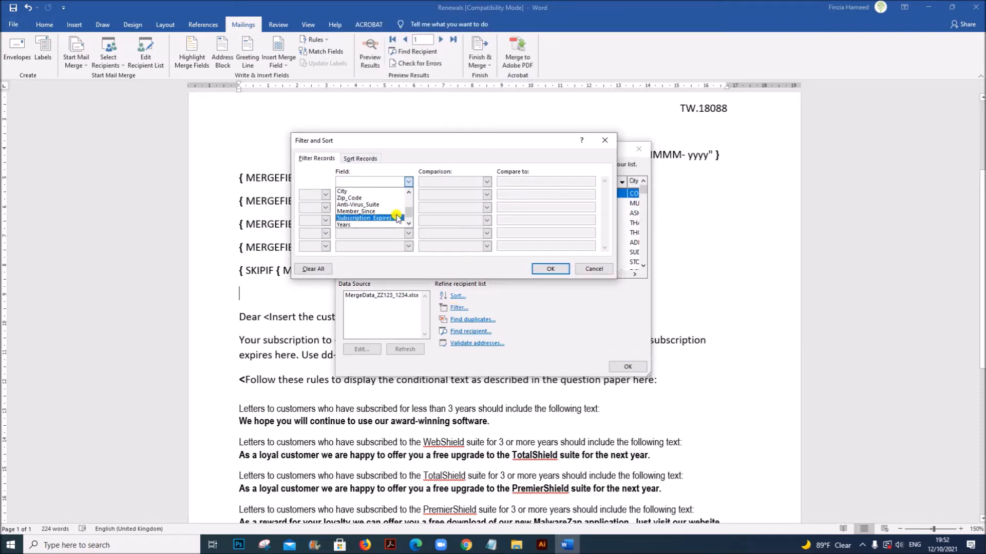
{"action": "left_click", "coordinate": [395, 219]}
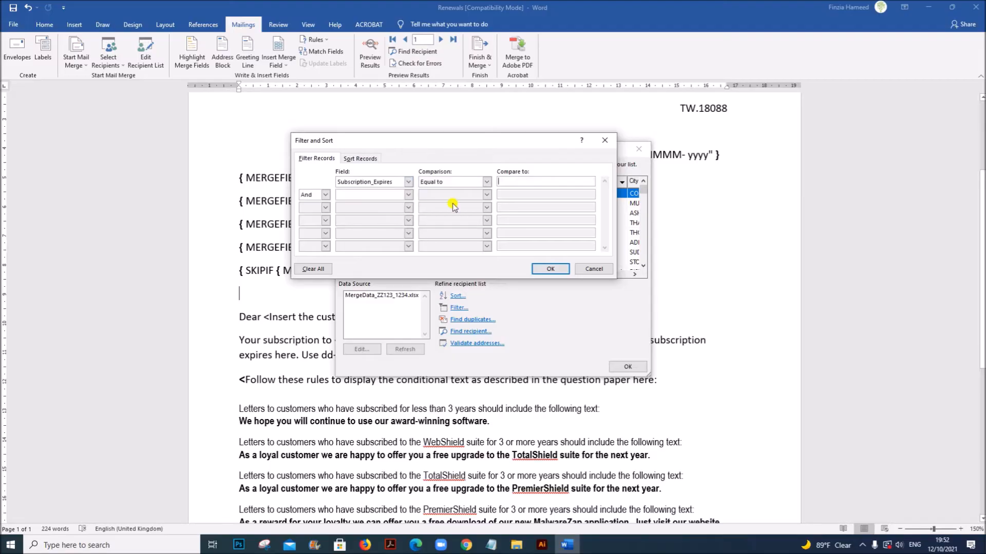
{"action": "left_click", "coordinate": [486, 182]}
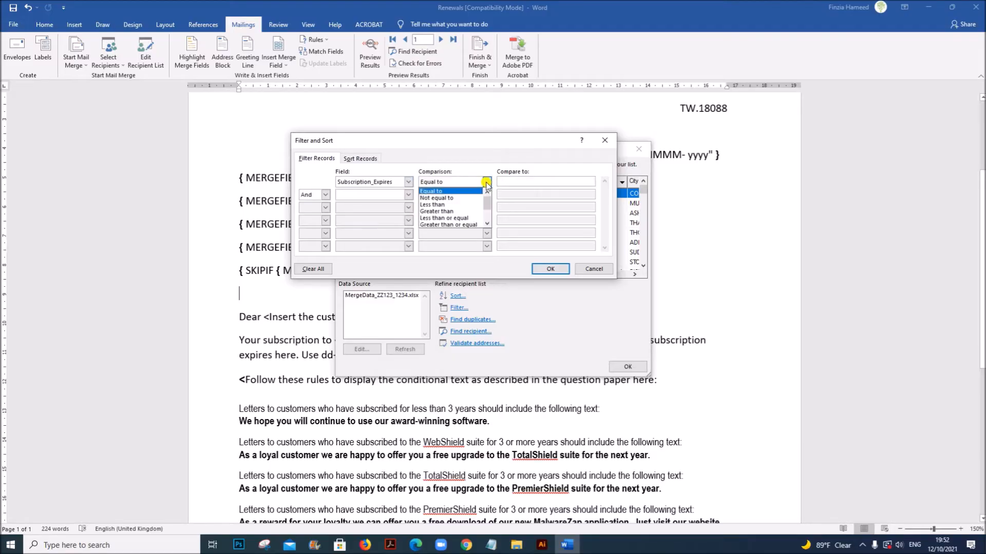
{"action": "left_click", "coordinate": [475, 224]}
{"action": "left_click", "coordinate": [516, 182]}
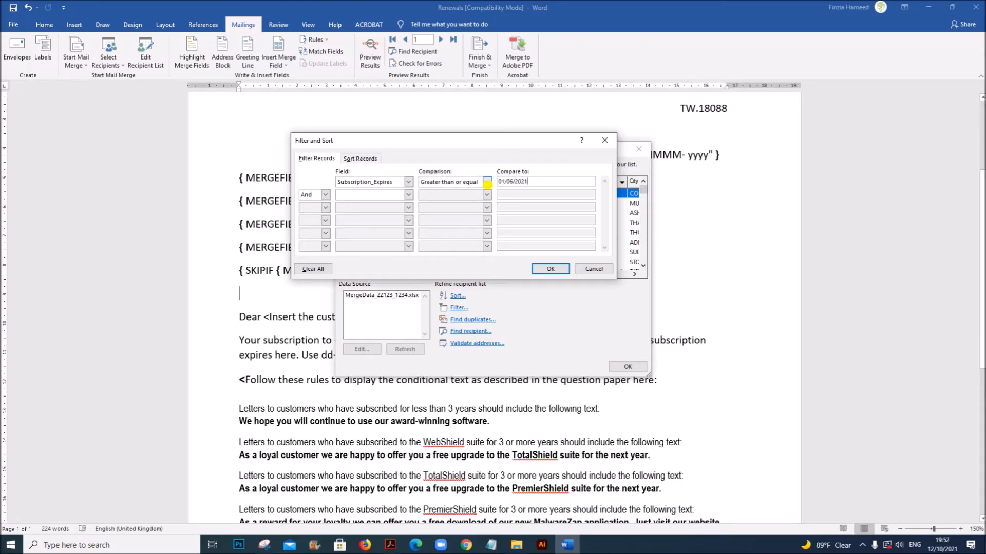
Add a second filter condition, Subscription_Expires less than or equal to 30/06/2021, joined with And, and apply it to the recipient list
{"action": "left_click", "coordinate": [408, 194]}
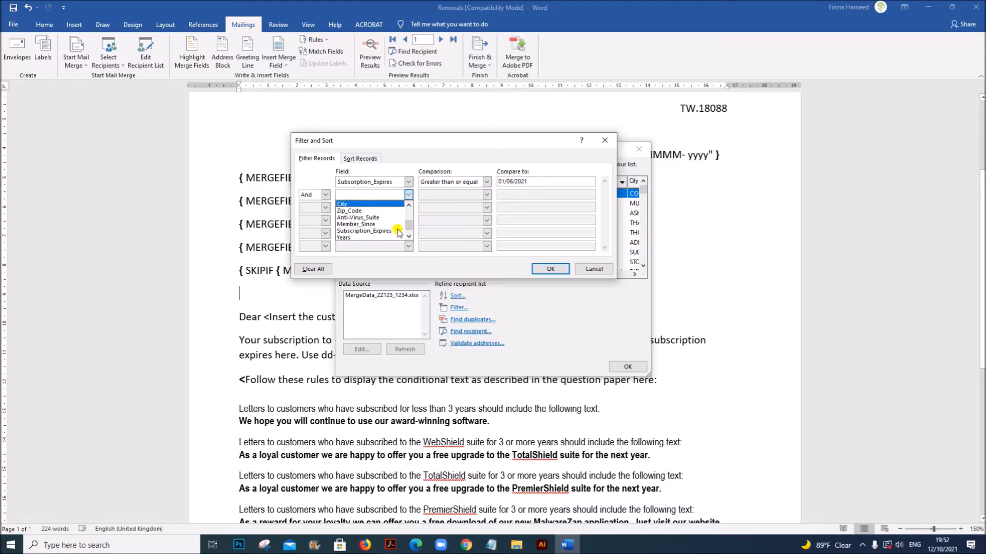
{"action": "left_click", "coordinate": [398, 231]}
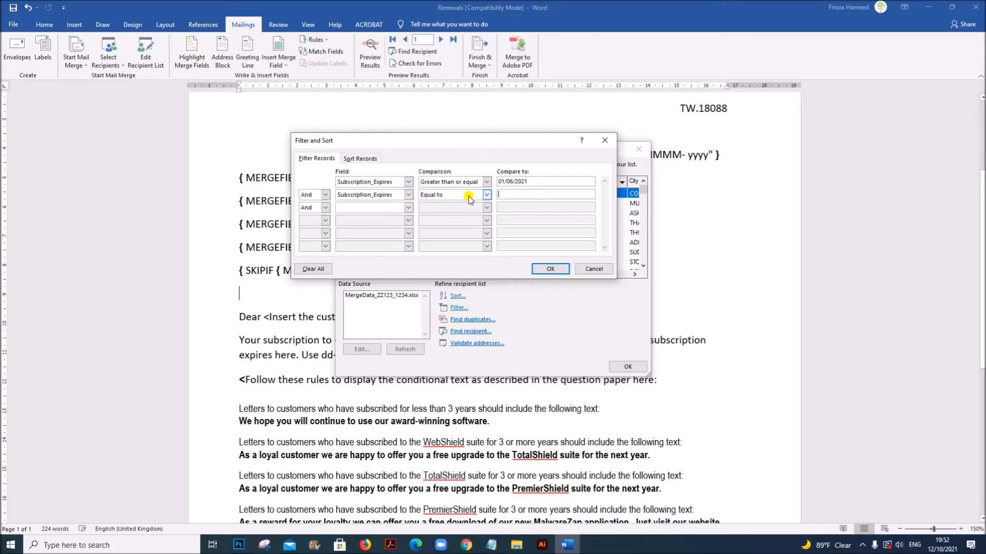
{"action": "left_click", "coordinate": [487, 196]}
{"action": "left_click", "coordinate": [465, 223]}
{"action": "left_click", "coordinate": [508, 195]}
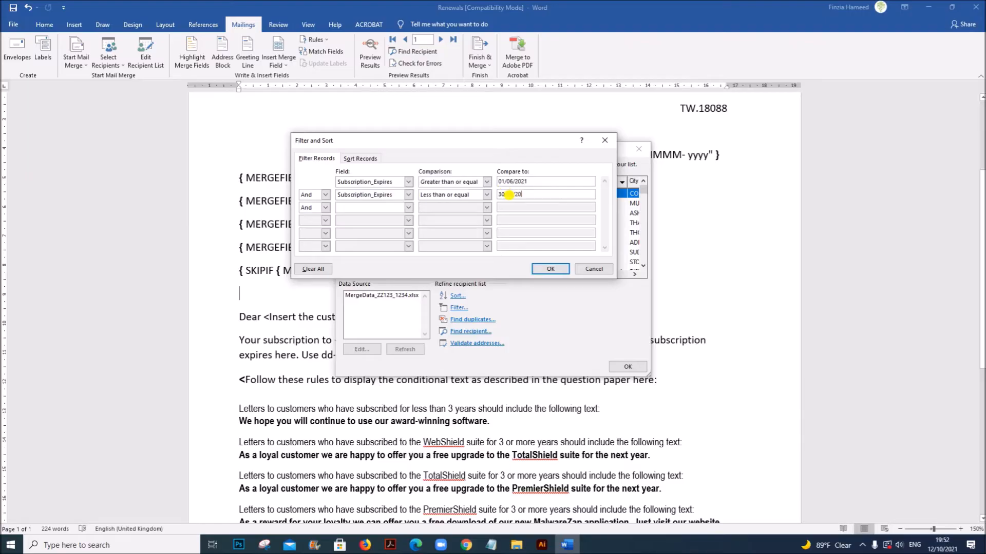
{"action": "left_click_drag", "start_coordinate": [536, 142], "coordinate": [429, 128]}
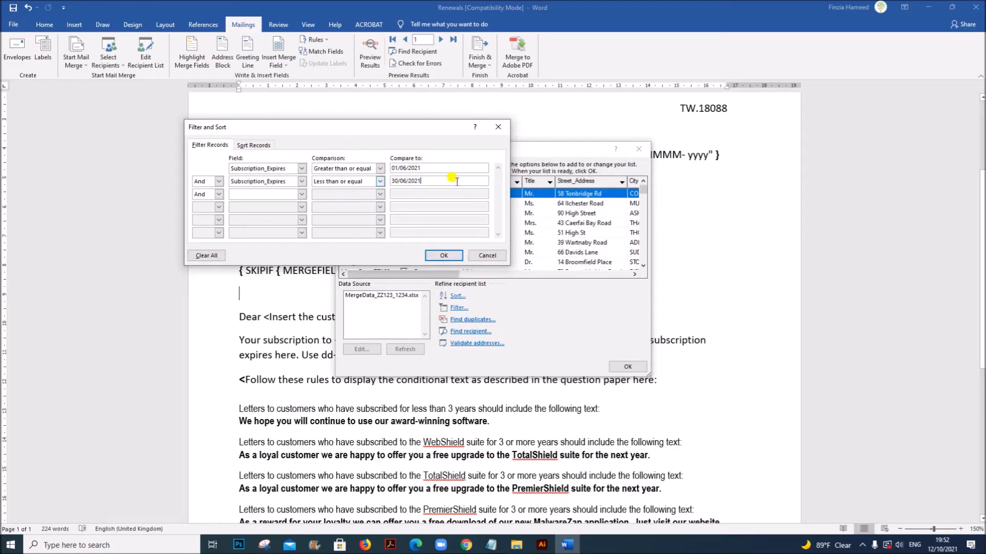
{"action": "left_click", "coordinate": [442, 256]}
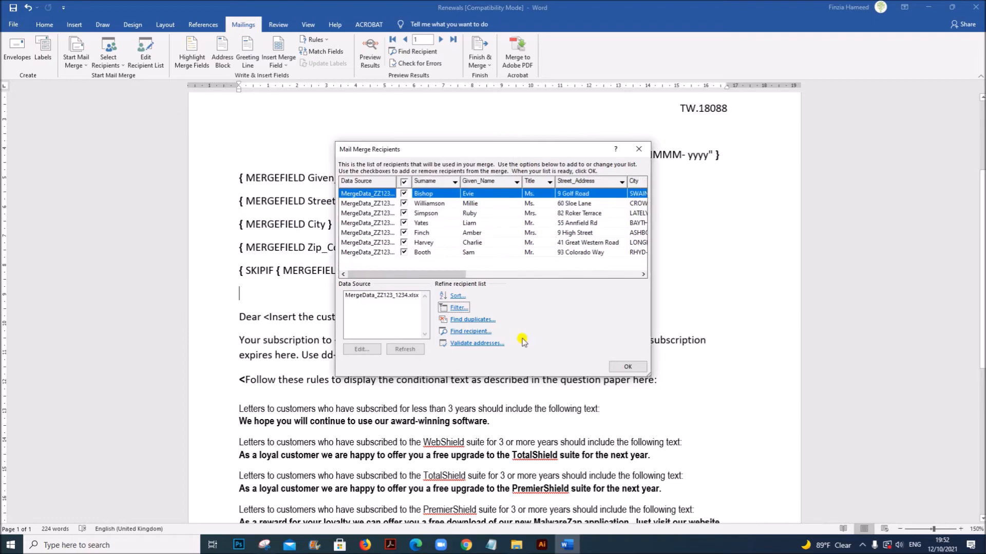
{"action": "left_click", "coordinate": [618, 366]}
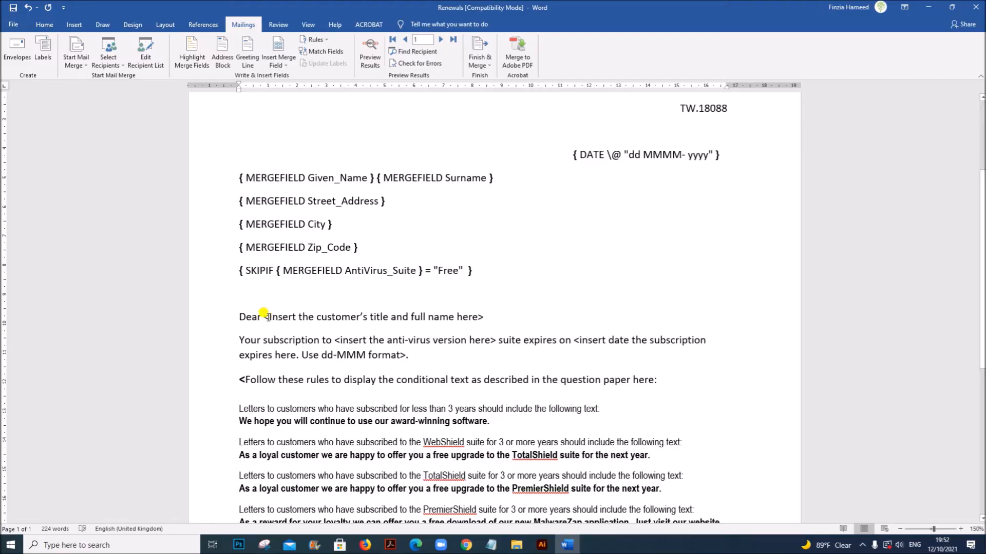
Replace the title and full name placeholder after "Dear" with the Title, Given_Name and Surname merge fields, separated by spaces
{"action": "left_click_drag", "start_coordinate": [264, 317], "coordinate": [503, 315]}
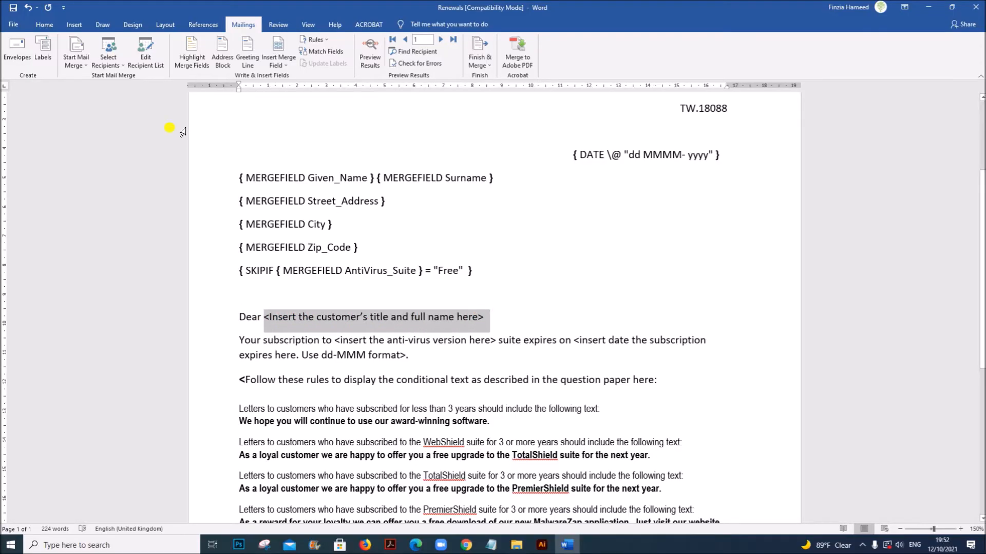
{"action": "left_click", "coordinate": [278, 63]}
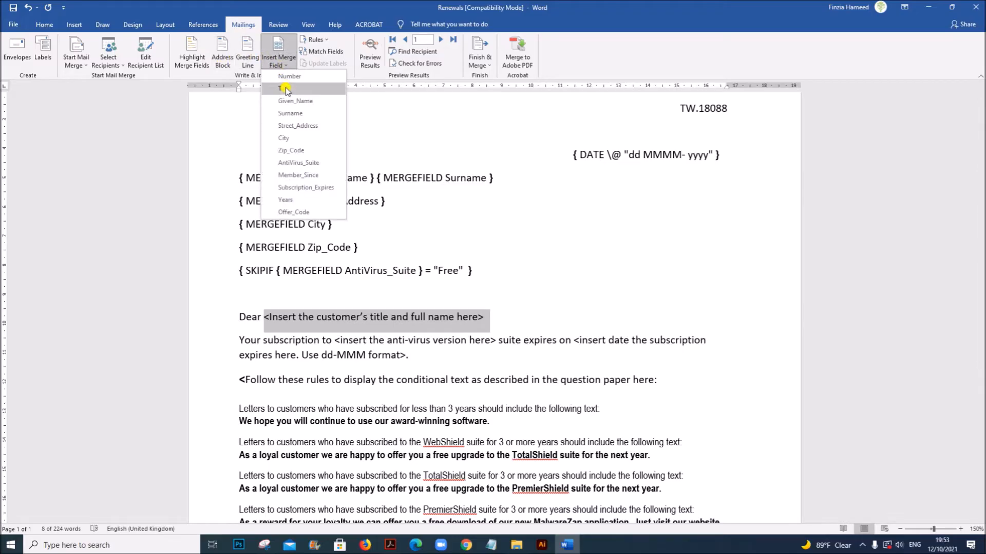
{"action": "left_click", "coordinate": [285, 89]}
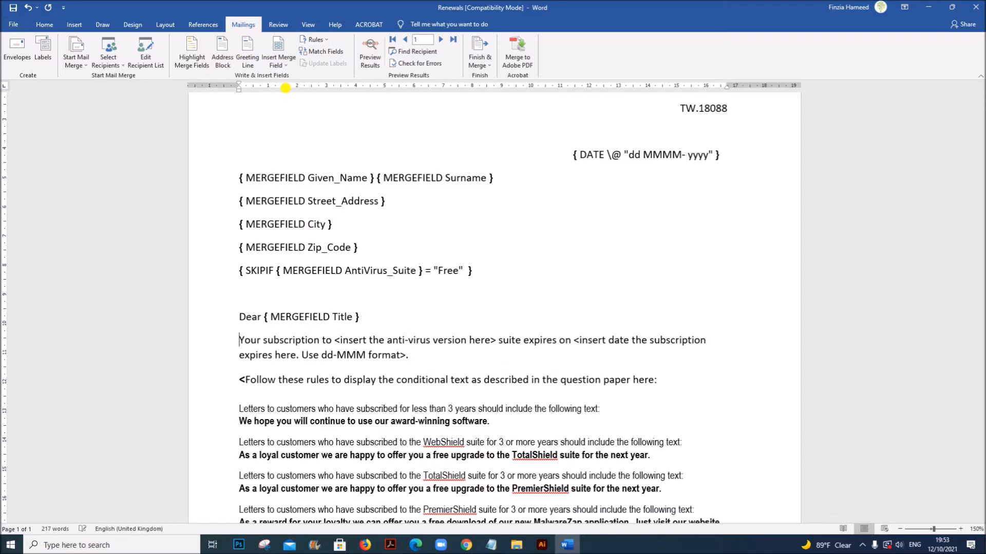
{"action": "left_click", "coordinate": [384, 315]}
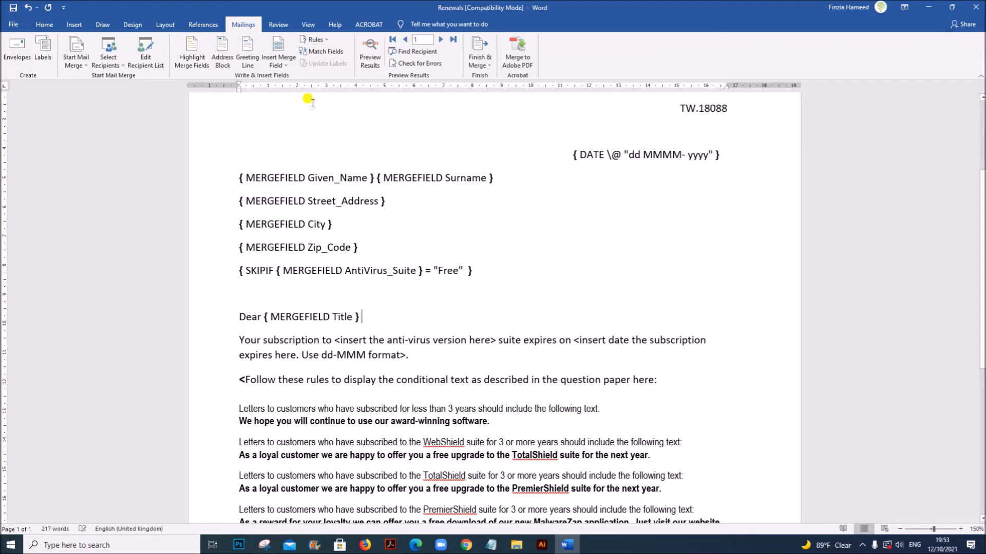
{"action": "left_click", "coordinate": [278, 63]}
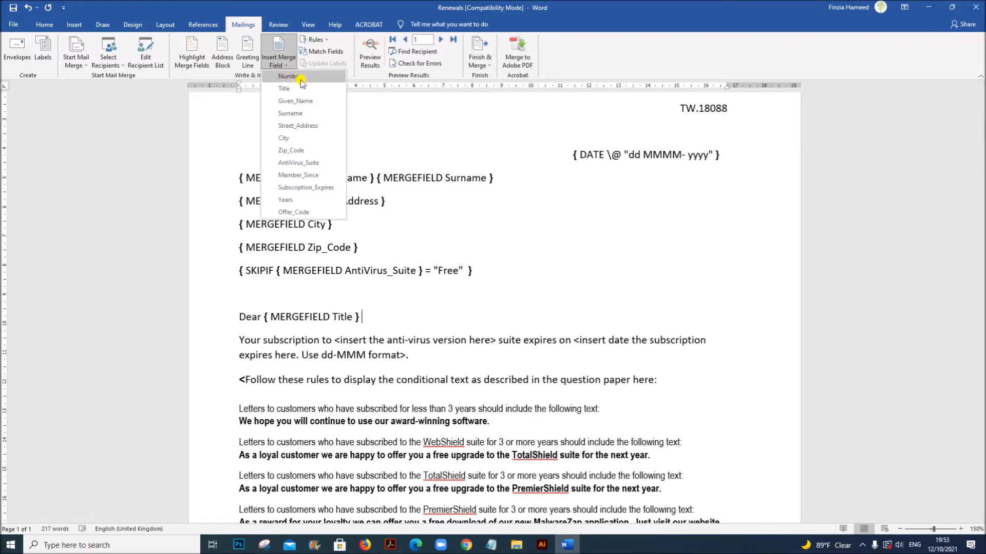
{"action": "left_click", "coordinate": [311, 104]}
{"action": "left_click", "coordinate": [278, 63]}
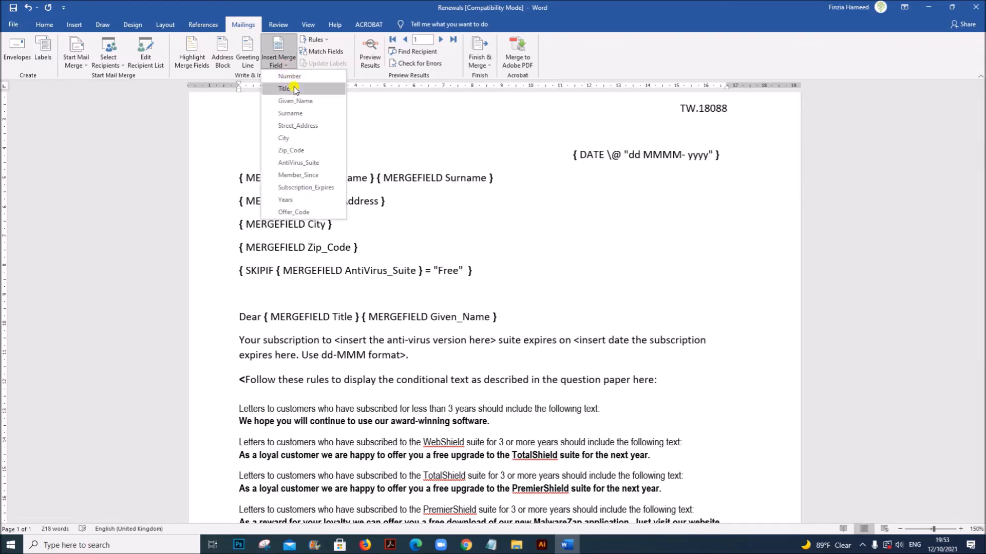
{"action": "left_click", "coordinate": [299, 111]}
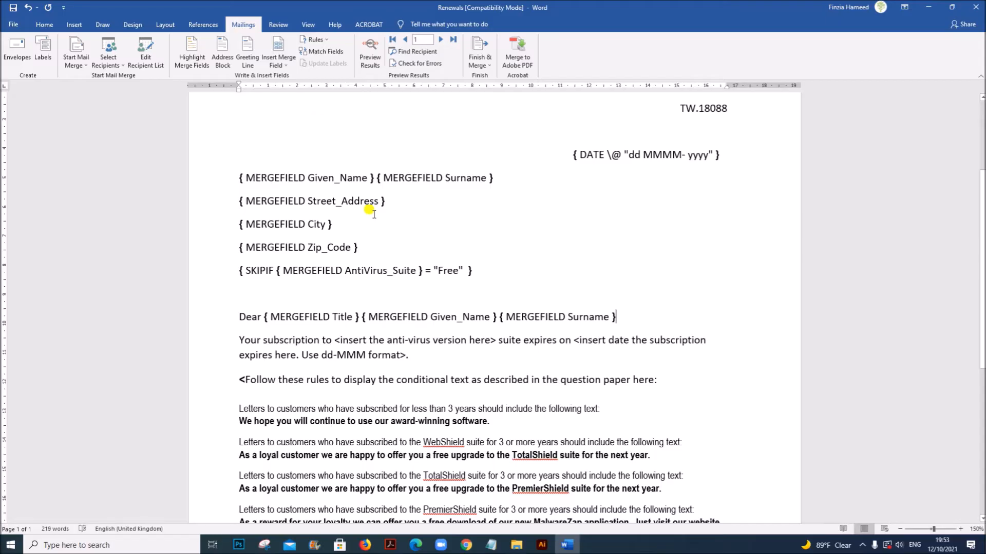
Replace the anti-virus version placeholder in the subscription sentence with the AntiVirus_Suite merge field
{"action": "scroll", "coordinate": [369, 224], "scroll_direction": "down", "scroll_amount": 4}
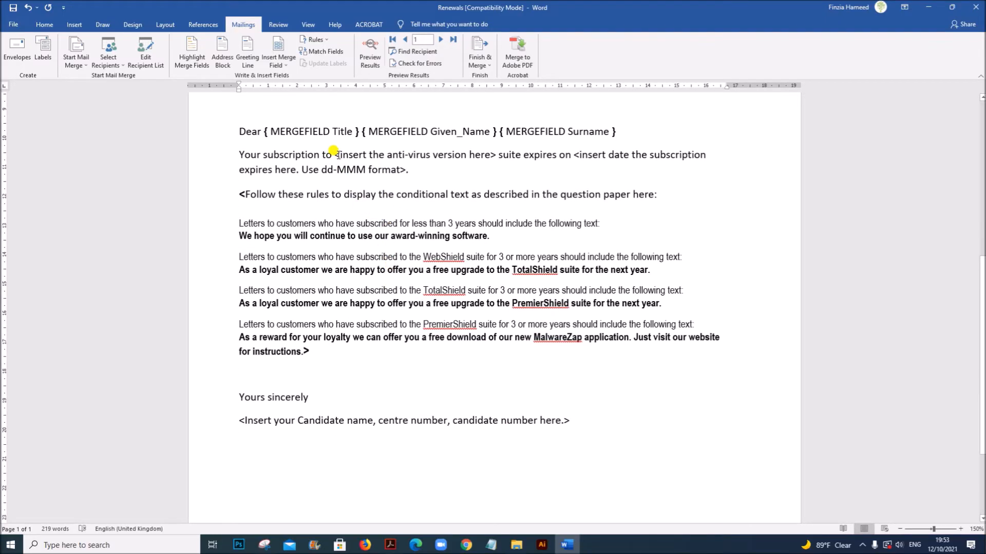
{"action": "left_click_drag", "start_coordinate": [333, 150], "coordinate": [493, 153]}
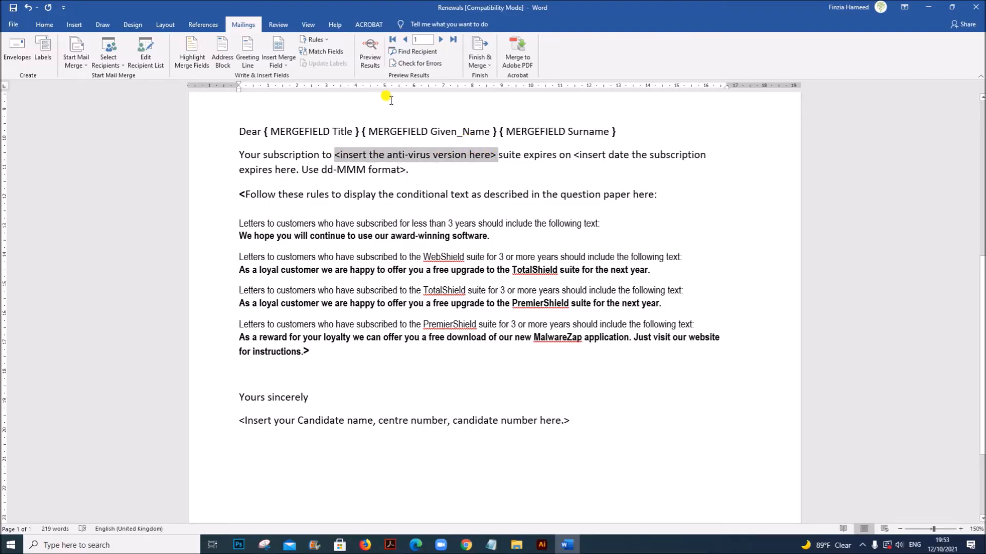
{"action": "left_click", "coordinate": [287, 66]}
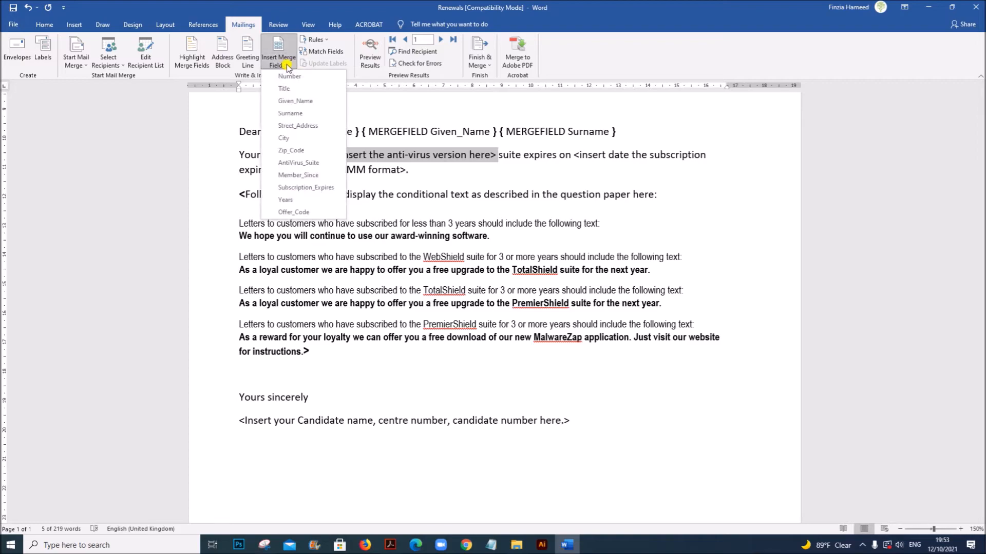
{"action": "left_click", "coordinate": [302, 164]}
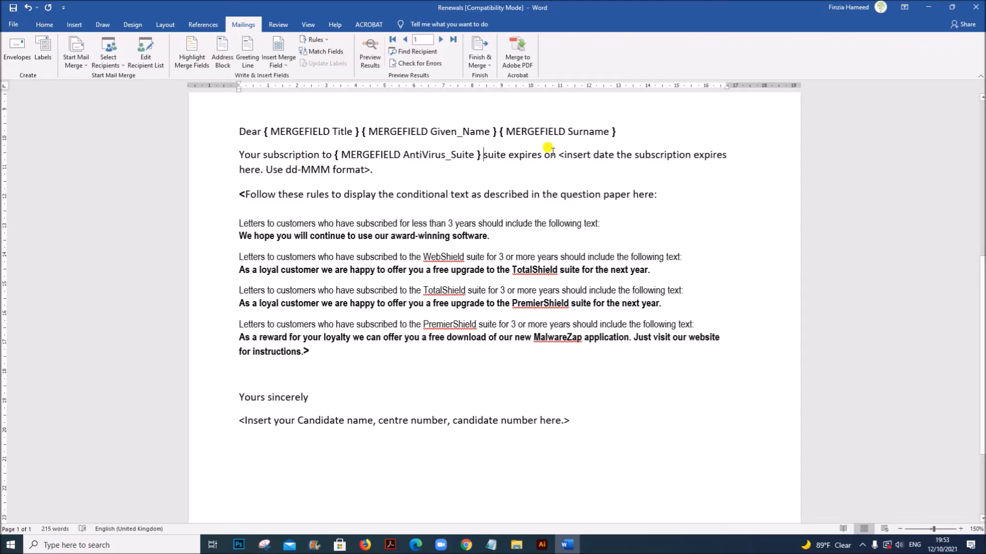
{"action": "left_click_drag", "start_coordinate": [553, 152], "coordinate": [733, 167]}
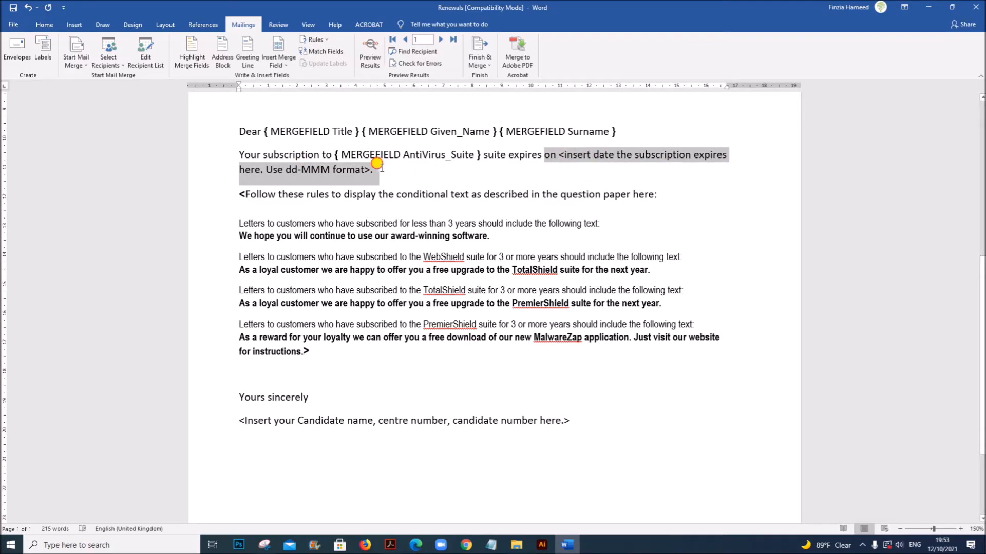
{"action": "left_click_drag", "start_coordinate": [380, 168], "coordinate": [365, 166]}
{"action": "left_click", "coordinate": [278, 61]}
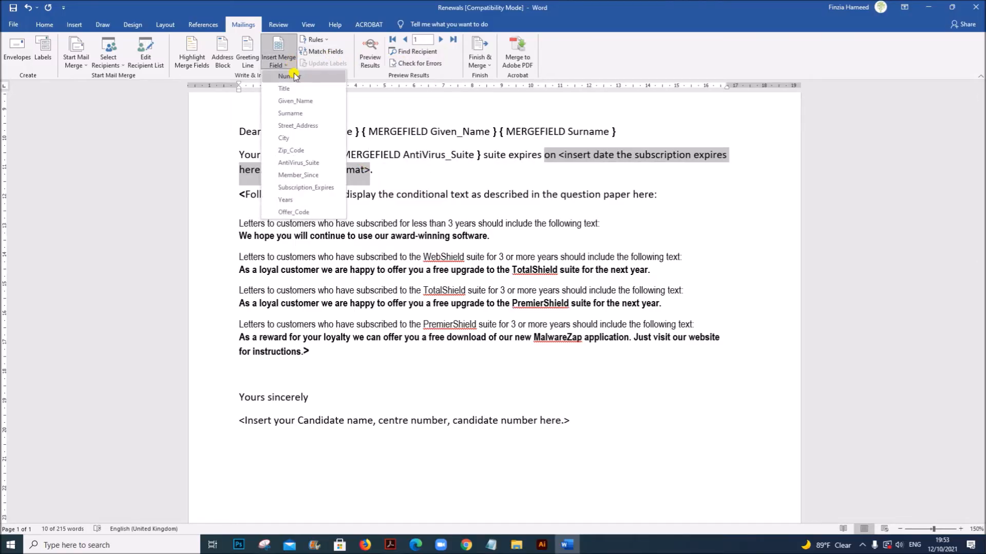
{"action": "left_click", "coordinate": [314, 188]}
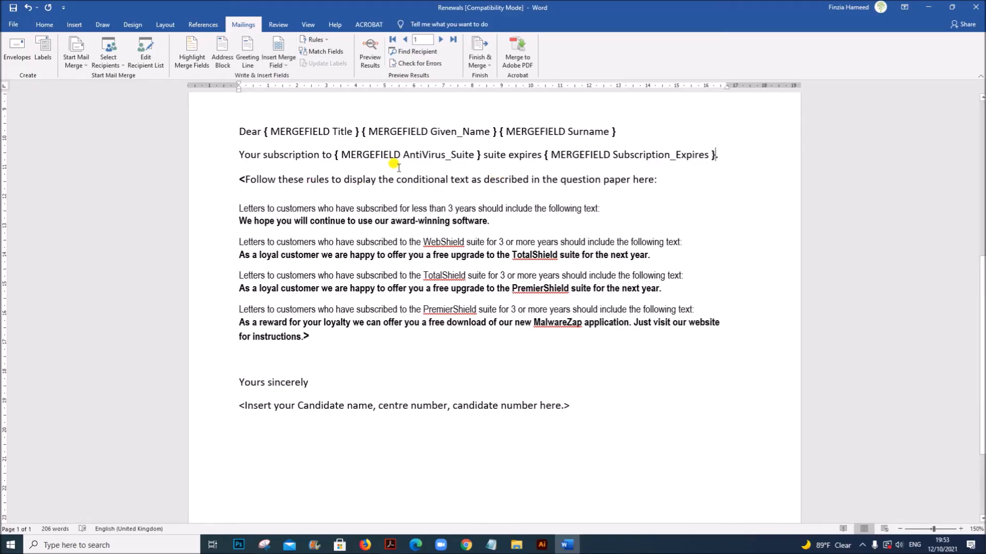
{"action": "key", "text": "ctrl+z"}
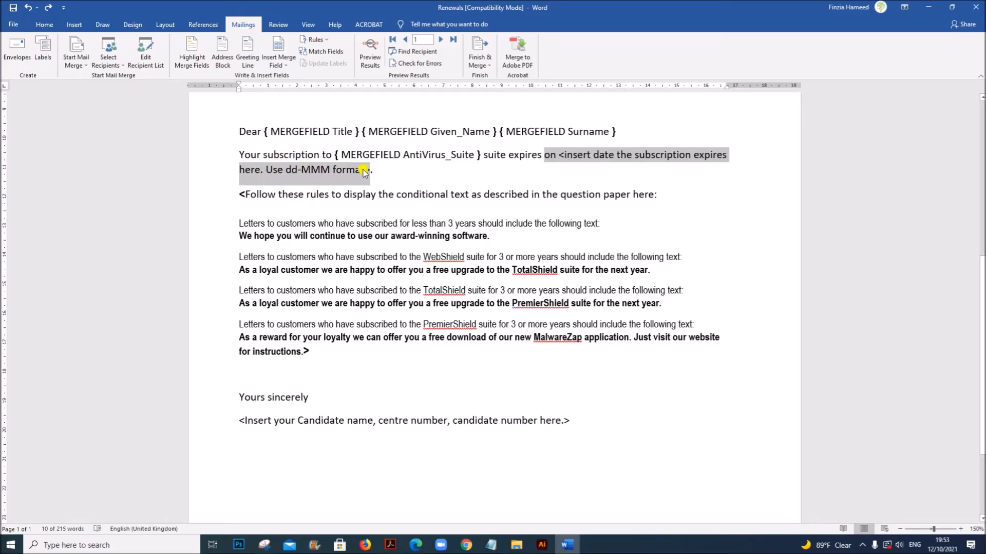
{"action": "left_click", "coordinate": [562, 156]}
{"action": "left_click", "coordinate": [563, 154]}
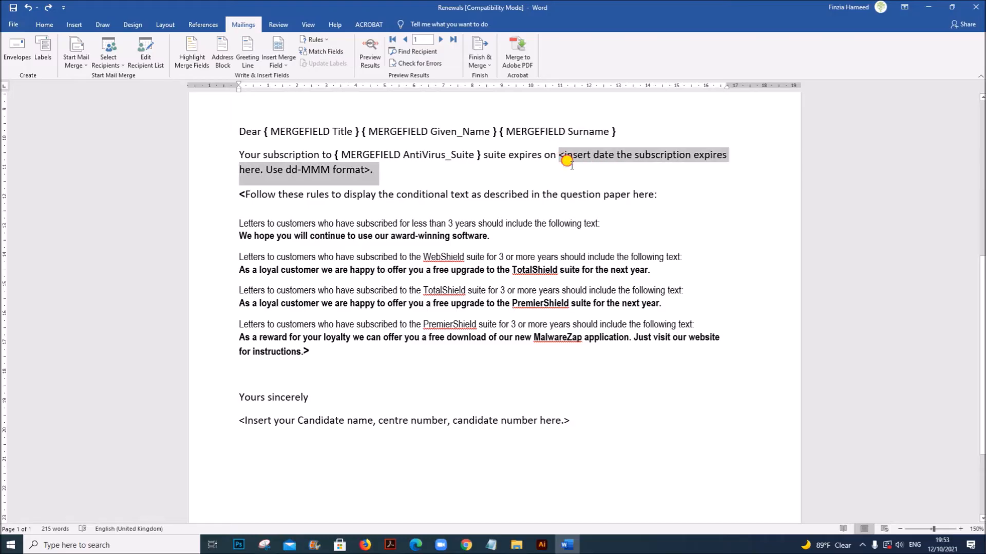
{"action": "left_click", "coordinate": [365, 168]}
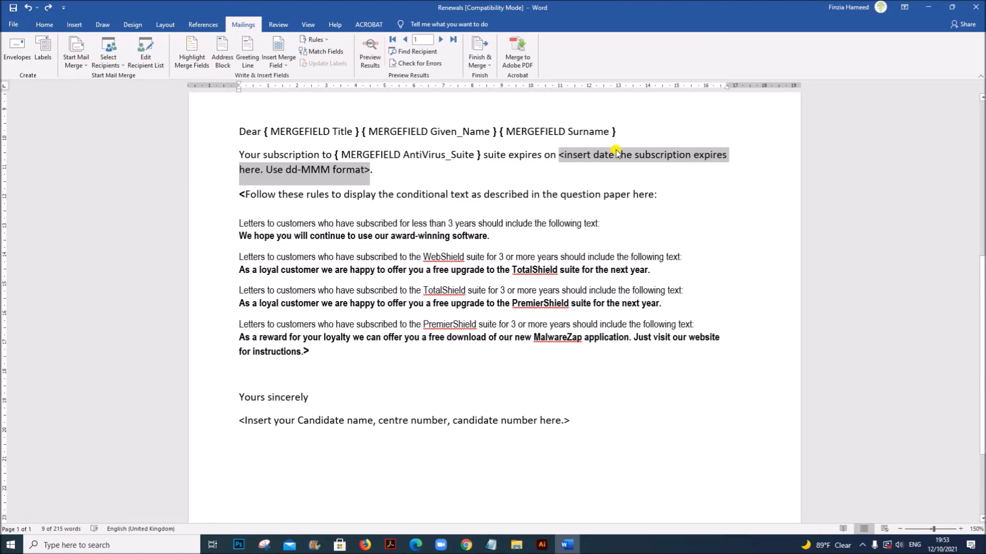
{"action": "left_click", "coordinate": [290, 66]}
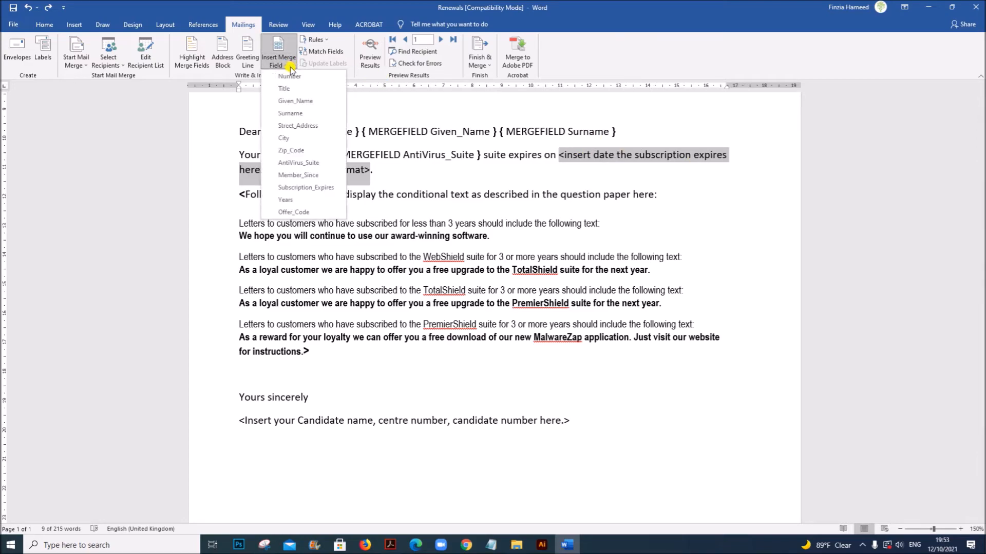
{"action": "left_click", "coordinate": [306, 187]}
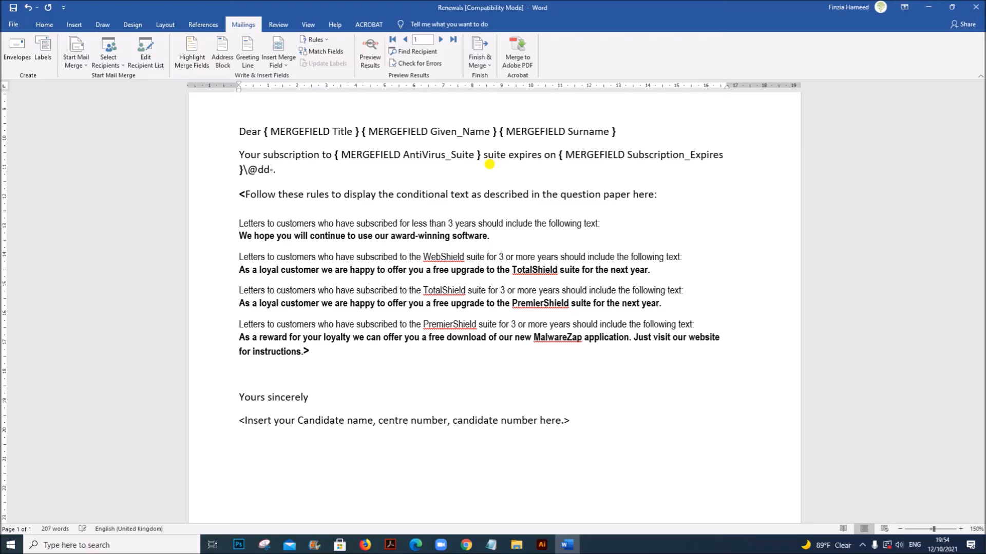
{"action": "type", "text": "MMM"}
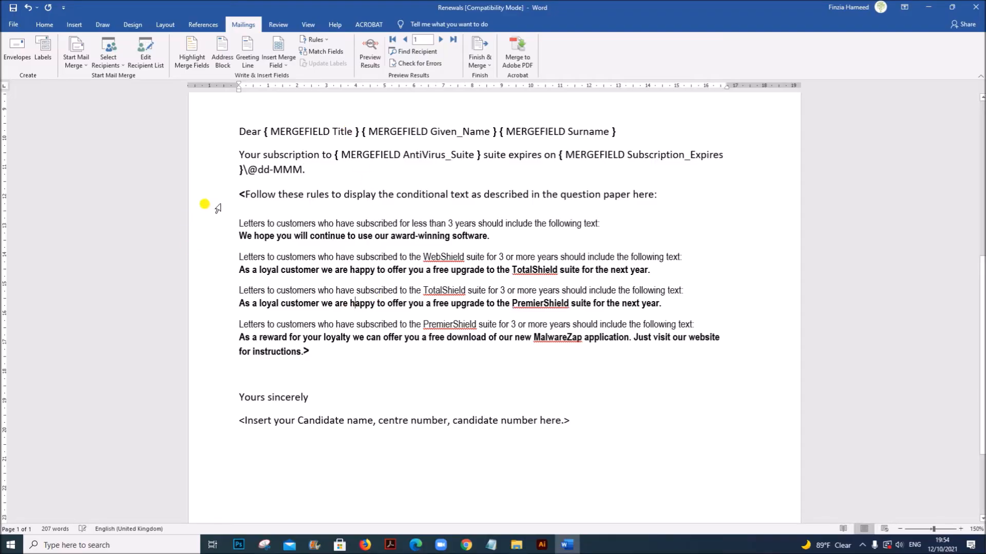
Review the conditional text placeholder, switch to the question paper in Acrobat, and read the letter text rules by subscription years and anti-virus suite
{"action": "left_click_drag", "start_coordinate": [238, 193], "coordinate": [636, 206]}
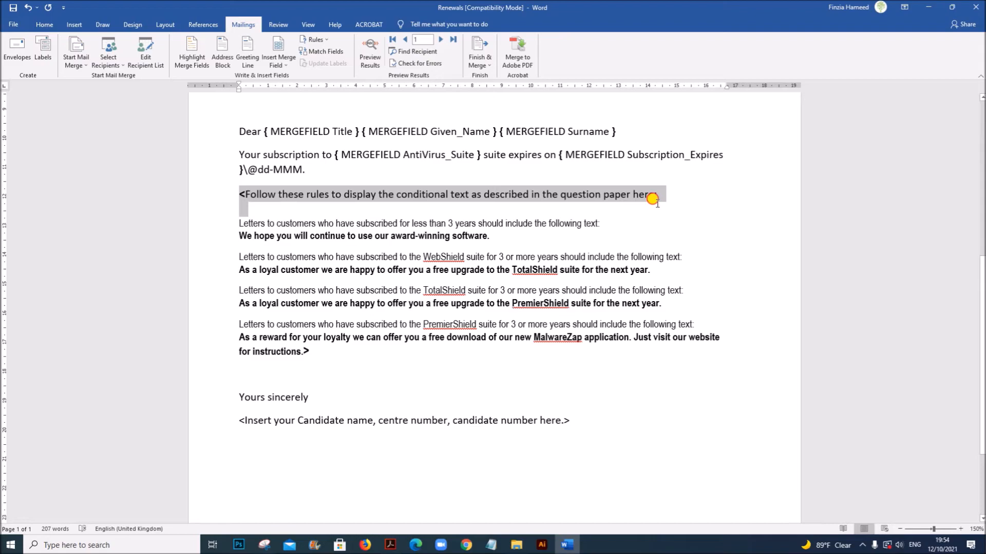
{"action": "left_click_drag", "start_coordinate": [659, 204], "coordinate": [689, 258]}
{"action": "left_click", "coordinate": [403, 405]}
{"action": "left_click", "coordinate": [393, 545]}
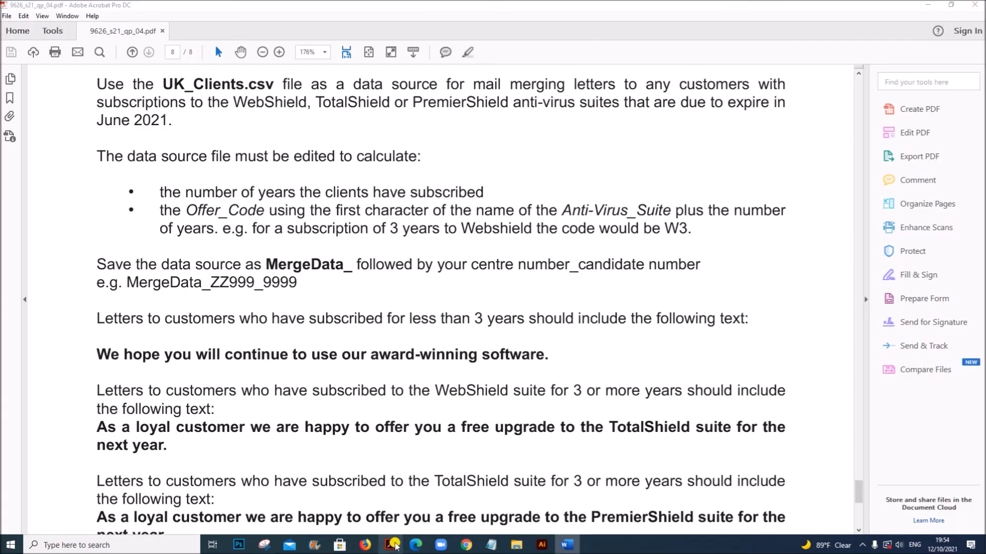
{"action": "scroll", "coordinate": [369, 323], "scroll_direction": "down", "scroll_amount": 4}
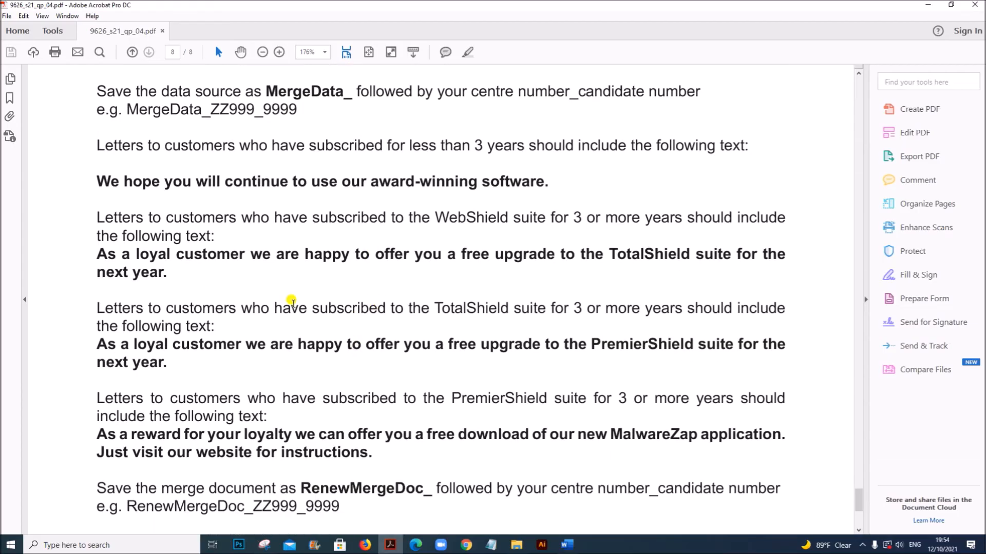
{"action": "left_click_drag", "start_coordinate": [98, 145], "coordinate": [750, 140]}
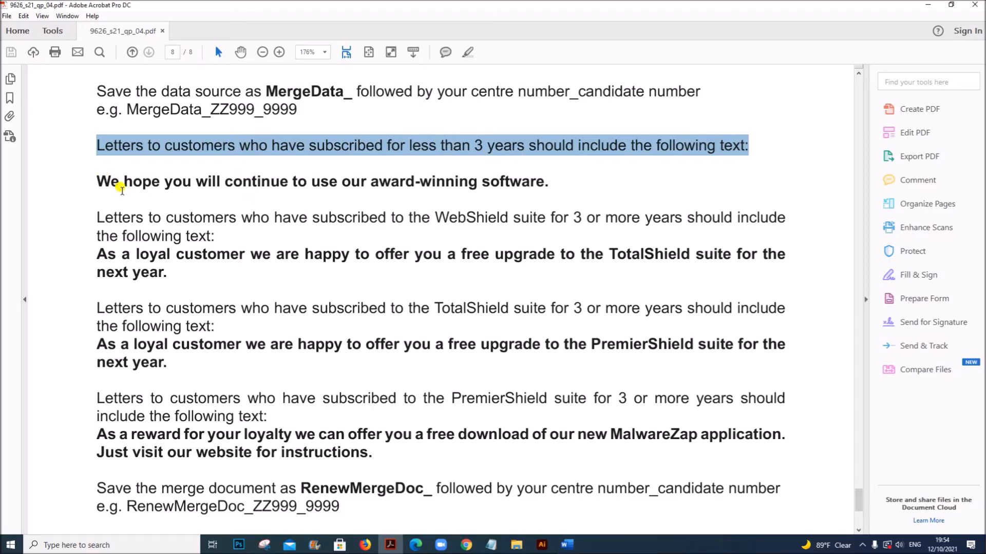
{"action": "left_click_drag", "start_coordinate": [97, 180], "coordinate": [547, 168]}
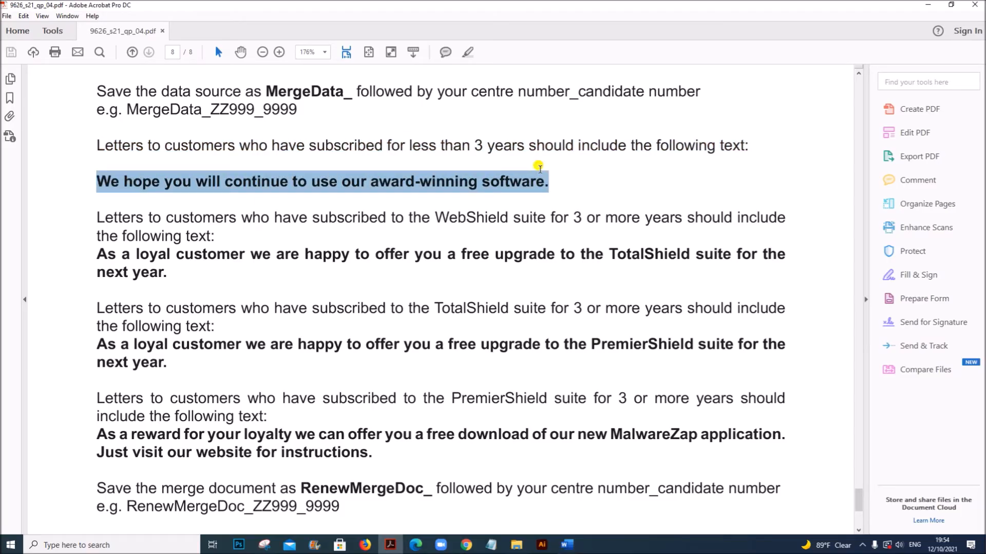
{"action": "left_click", "coordinate": [138, 255]}
{"action": "left_click_drag", "start_coordinate": [98, 219], "coordinate": [463, 212]}
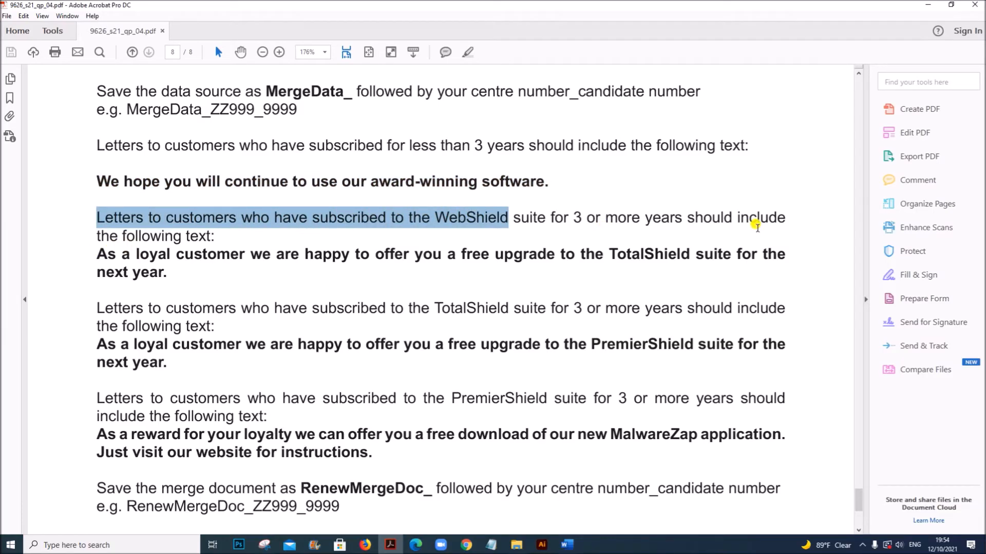
{"action": "left_click_drag", "start_coordinate": [122, 255], "coordinate": [168, 273]}
{"action": "left_click_drag", "start_coordinate": [436, 307], "coordinate": [673, 310]}
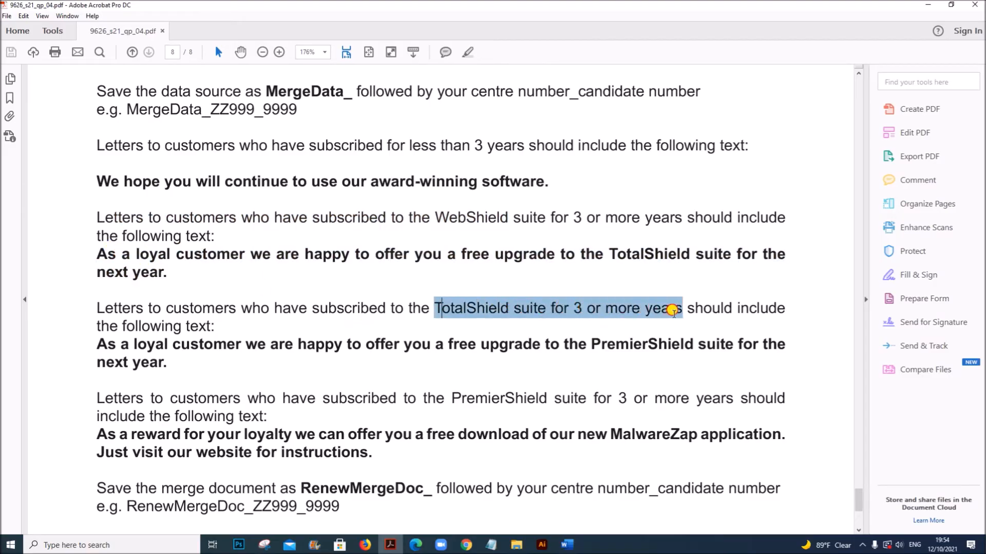
{"action": "left_click_drag", "start_coordinate": [96, 343], "coordinate": [168, 346]}
{"action": "left_click_drag", "start_coordinate": [451, 399], "coordinate": [594, 398]}
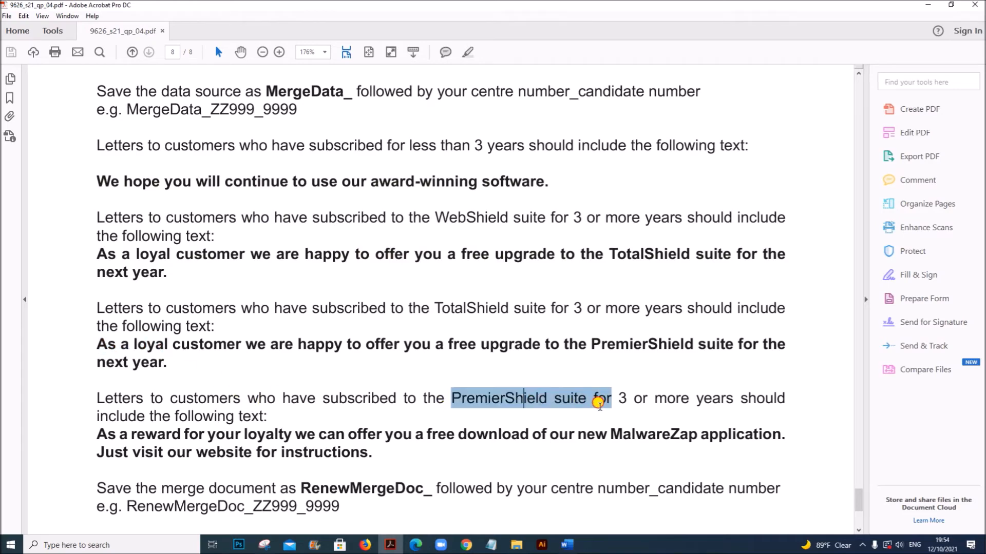
{"action": "left_click", "coordinate": [549, 399]}
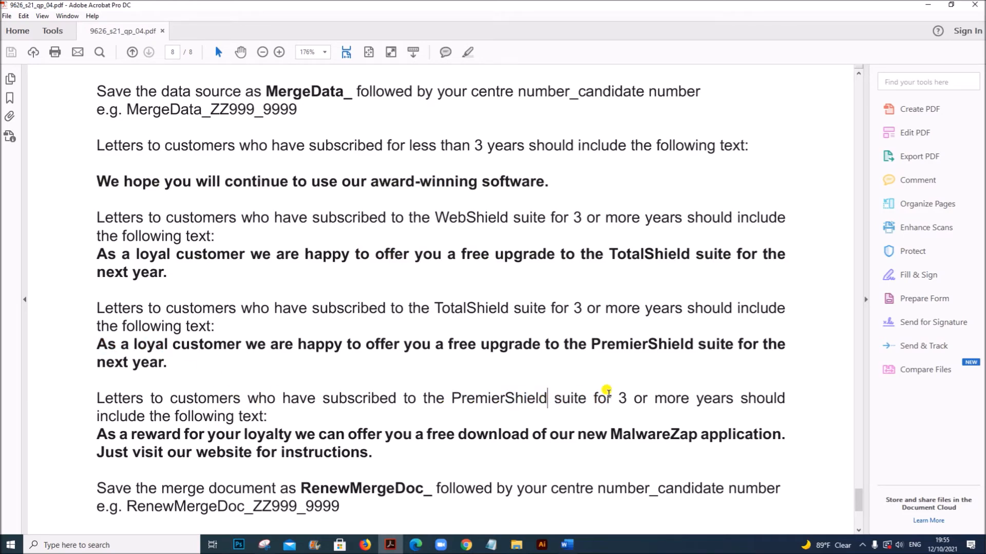
Examine the question paper's letter rules again, comparing the less than 3 years case with the WebShield, TotalShield and PremierShield cases for 3 or more years
{"action": "scroll", "coordinate": [404, 248], "scroll_direction": "down", "scroll_amount": 2}
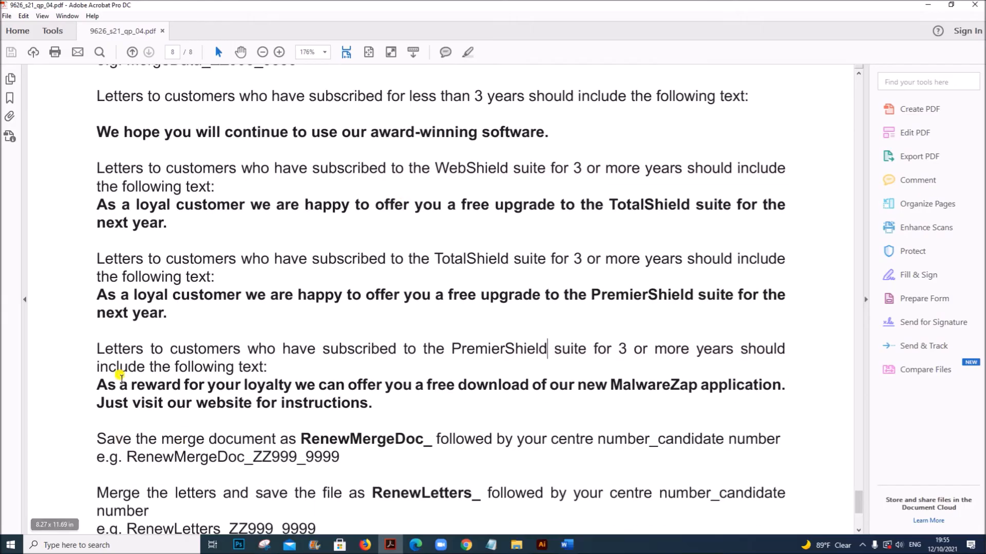
{"action": "left_click_drag", "start_coordinate": [97, 383], "coordinate": [379, 406]}
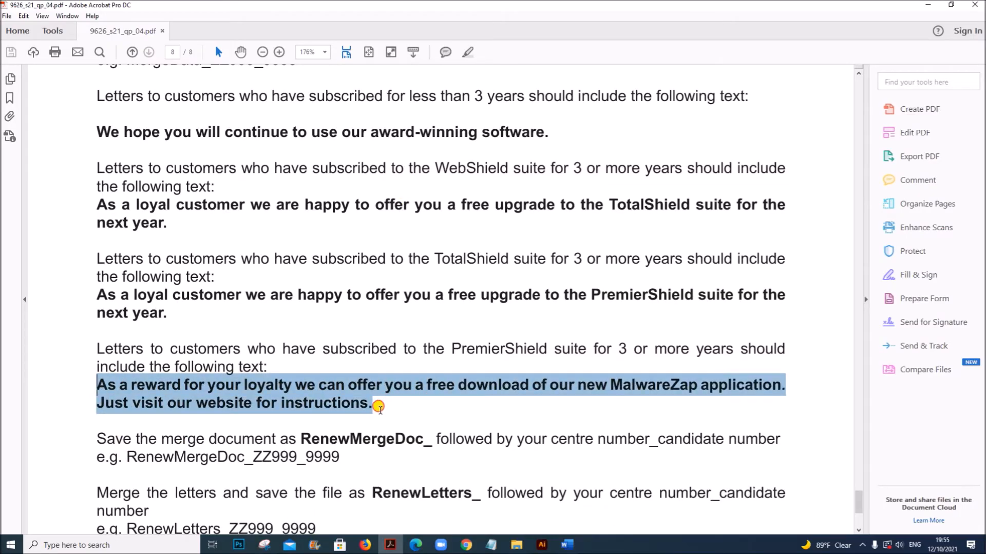
{"action": "left_click", "coordinate": [438, 287]}
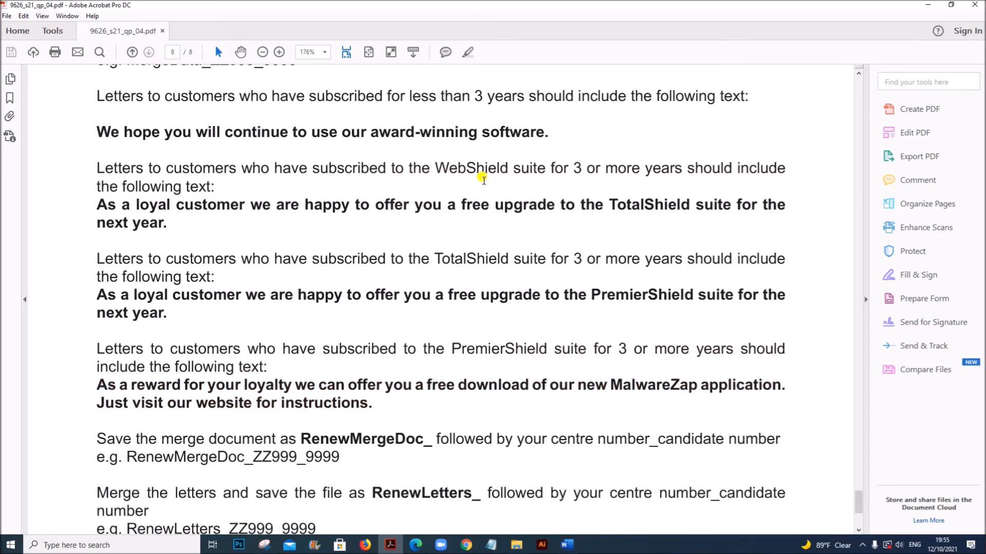
{"action": "scroll", "coordinate": [470, 144], "scroll_direction": "up", "scroll_amount": 1}
{"action": "left_click_drag", "start_coordinate": [475, 120], "coordinate": [522, 116]}
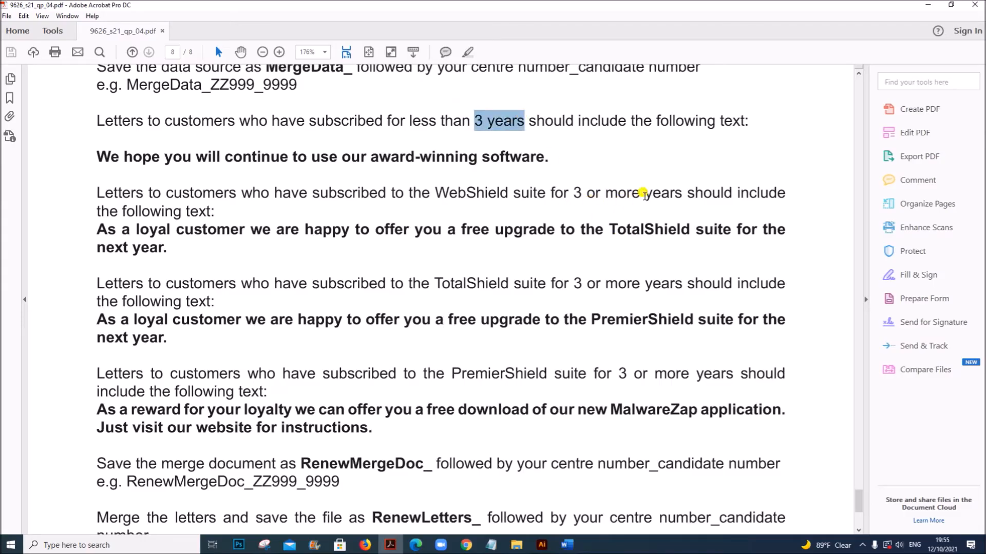
{"action": "left_click", "coordinate": [605, 195]}
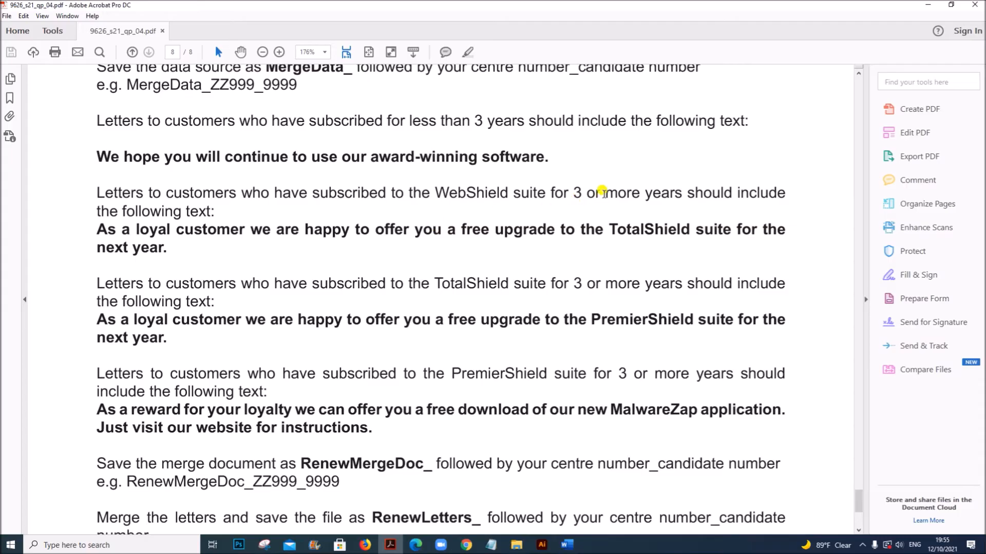
{"action": "left_click_drag", "start_coordinate": [574, 194], "coordinate": [674, 184]}
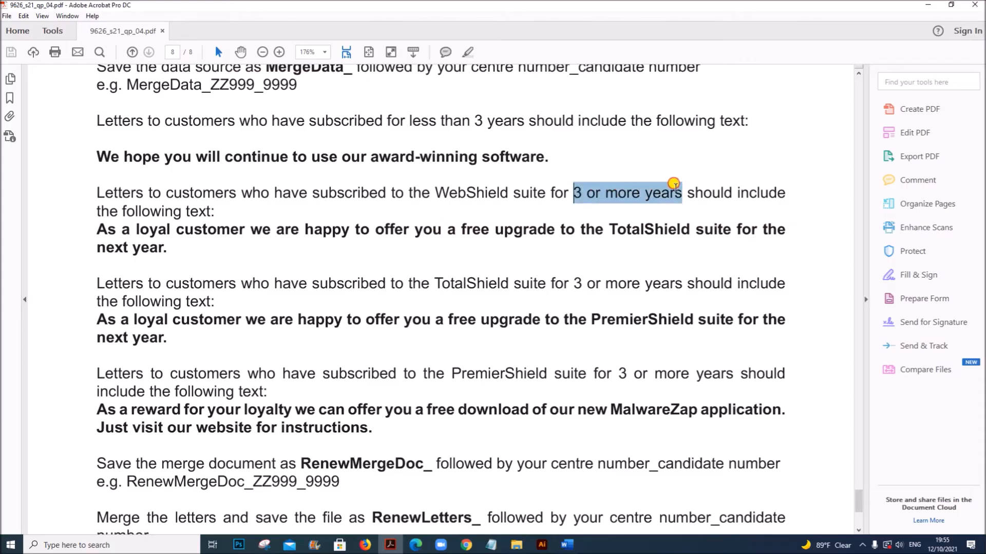
{"action": "left_click", "coordinate": [414, 235]}
{"action": "left_click_drag", "start_coordinate": [435, 193], "coordinate": [491, 192]}
{"action": "left_click_drag", "start_coordinate": [435, 284], "coordinate": [511, 283]}
{"action": "left_click_drag", "start_coordinate": [465, 373], "coordinate": [534, 370]}
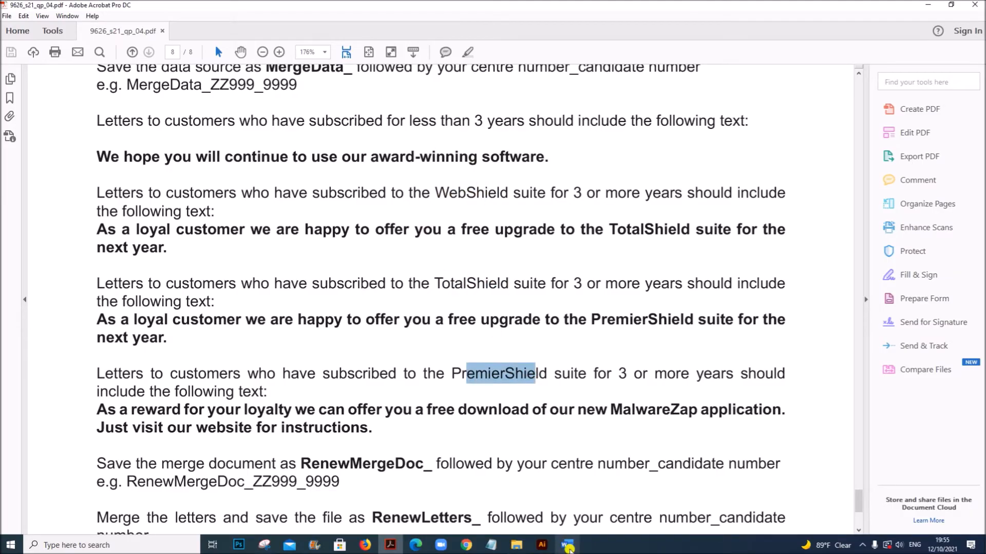
Switch to Word and delete the whole conditional text placeholder block between the subscription sentence and "Yours sincerely"
{"action": "left_click", "coordinate": [567, 545]}
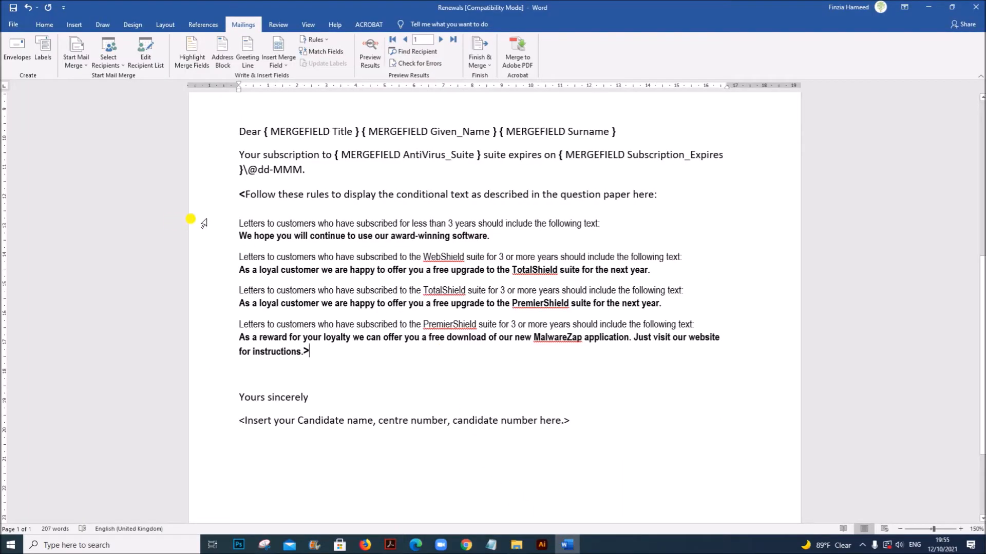
{"action": "left_click_drag", "start_coordinate": [206, 196], "coordinate": [186, 366]}
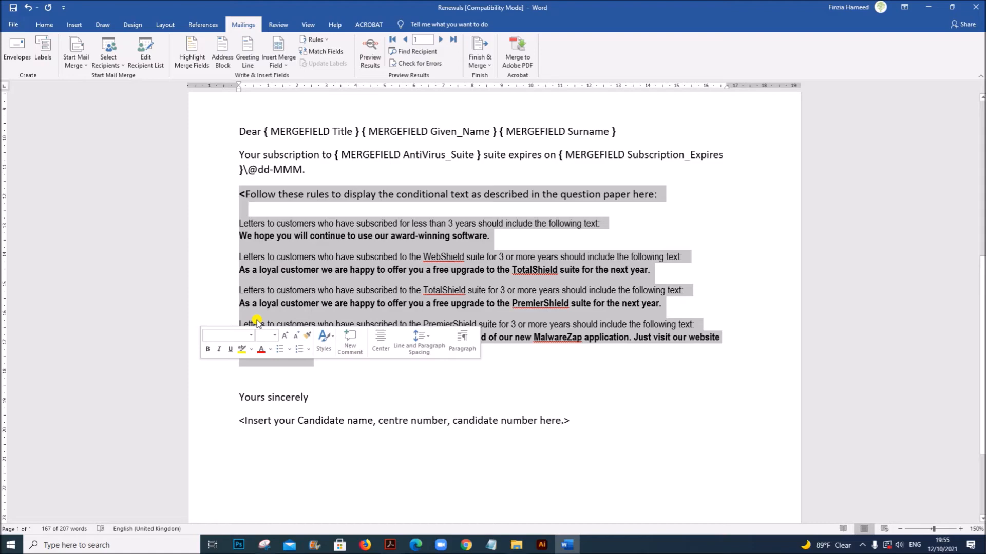
{"action": "key", "text": "Delete"}
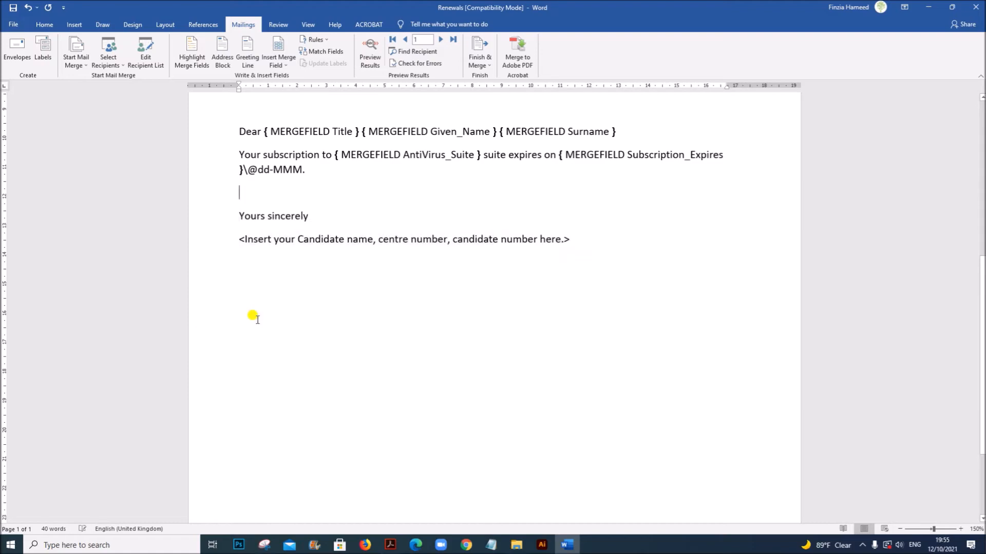
Start an If...Then...Else merge rule in the blank paragraph above "Yours sincerely", with the condition Years Less than 3
{"action": "left_click", "coordinate": [326, 41]}
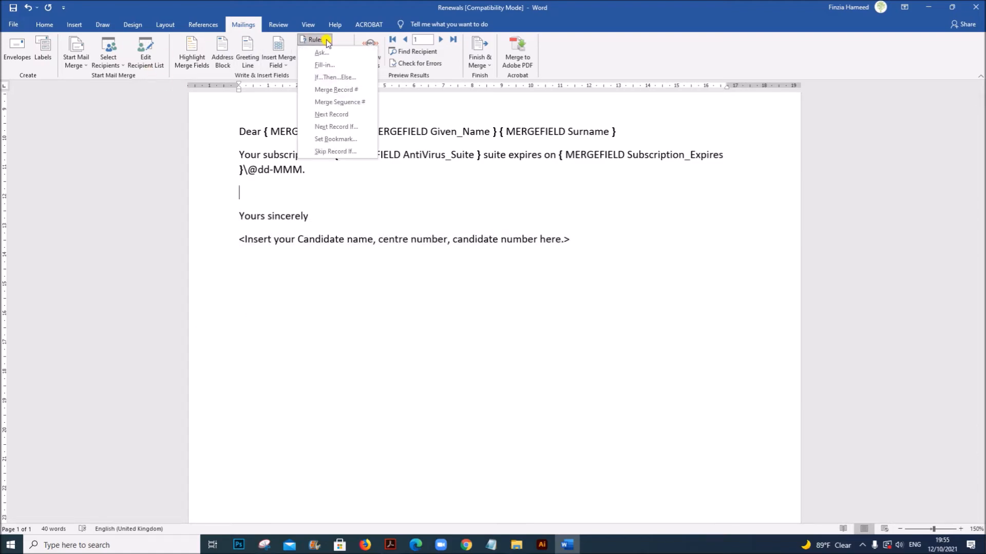
{"action": "left_click", "coordinate": [330, 76]}
{"action": "left_click", "coordinate": [460, 237]}
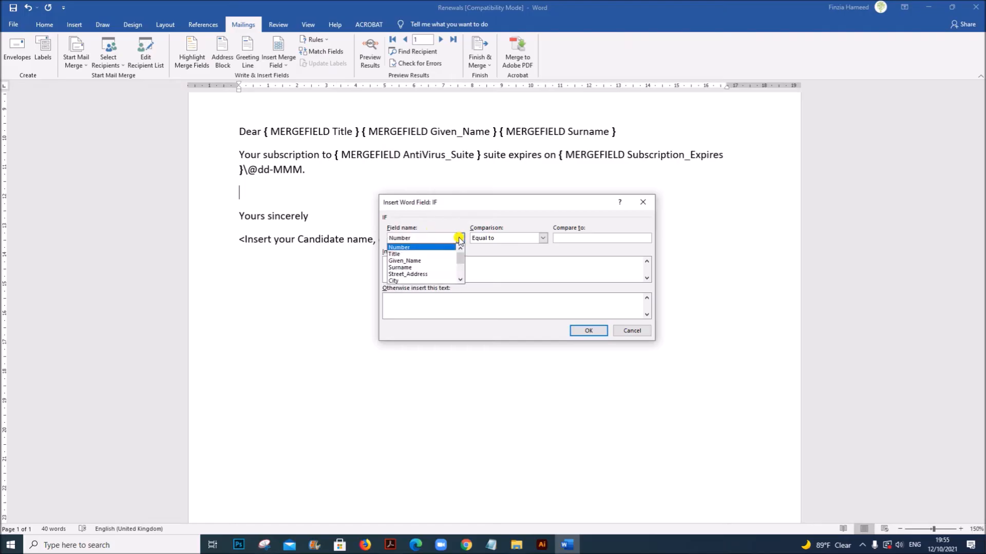
{"action": "scroll", "coordinate": [425, 270], "scroll_direction": "down", "scroll_amount": 1}
{"action": "scroll", "coordinate": [425, 272], "scroll_direction": "down", "scroll_amount": 2}
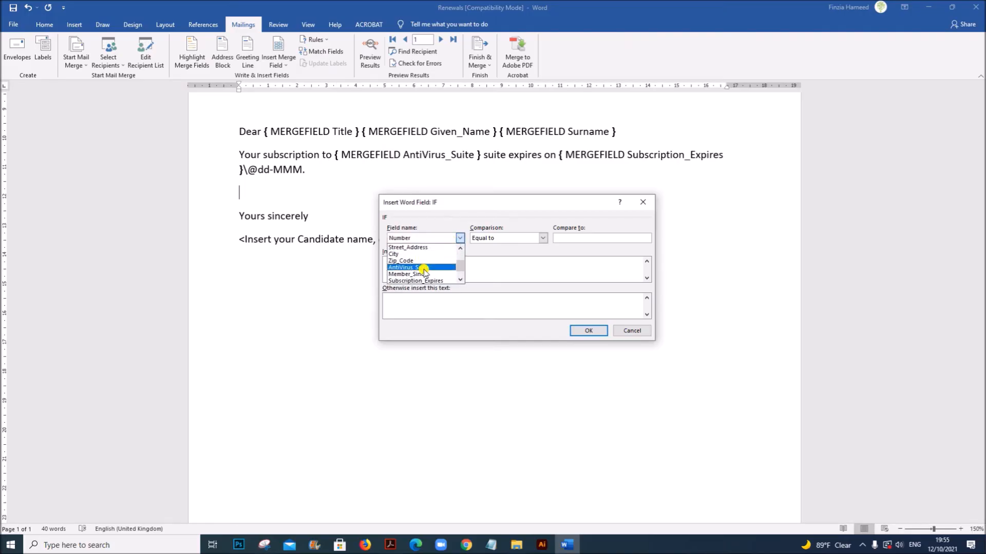
{"action": "left_click", "coordinate": [419, 274]}
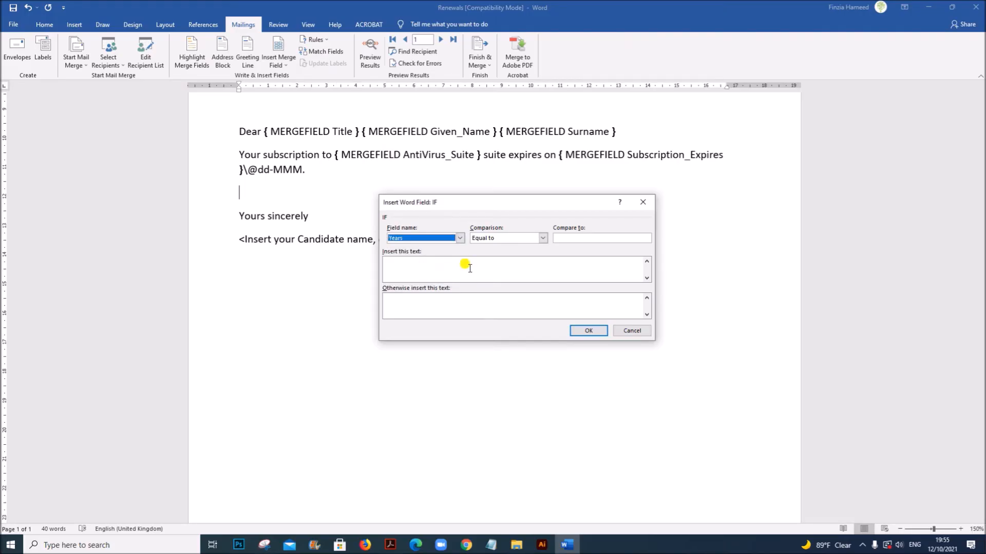
{"action": "left_click", "coordinate": [543, 238]}
{"action": "left_click", "coordinate": [537, 257]}
{"action": "left_click", "coordinate": [568, 239]}
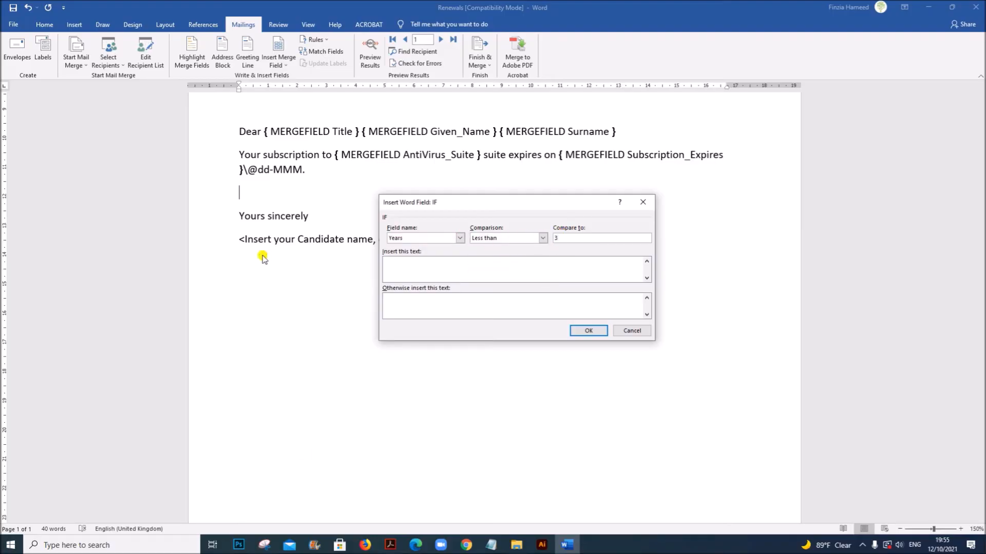
Copy "We hope you will continue to use our award-winning software." from Acrobat into the Word rule's true text, leave the alternative empty, and insert the rule
{"action": "left_click", "coordinate": [390, 545]}
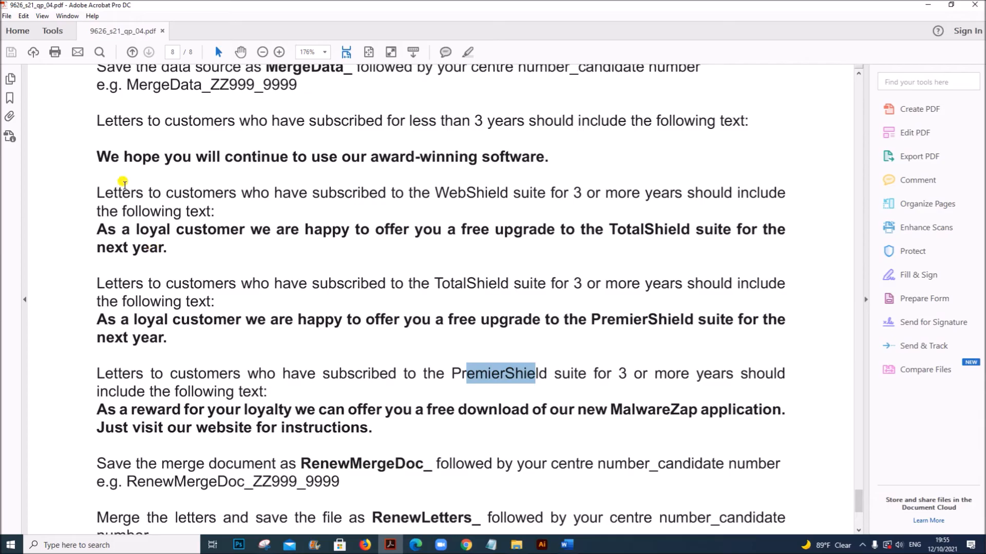
{"action": "left_click", "coordinate": [101, 156]}
{"action": "left_click_drag", "start_coordinate": [101, 155], "coordinate": [556, 160]}
{"action": "key", "text": "ctrl+c"}
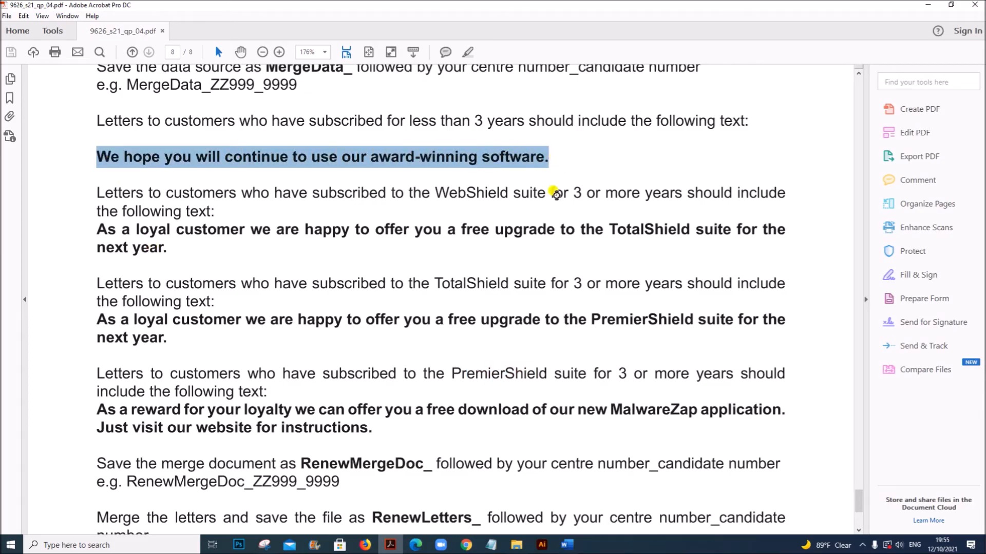
{"action": "left_click", "coordinate": [566, 545]}
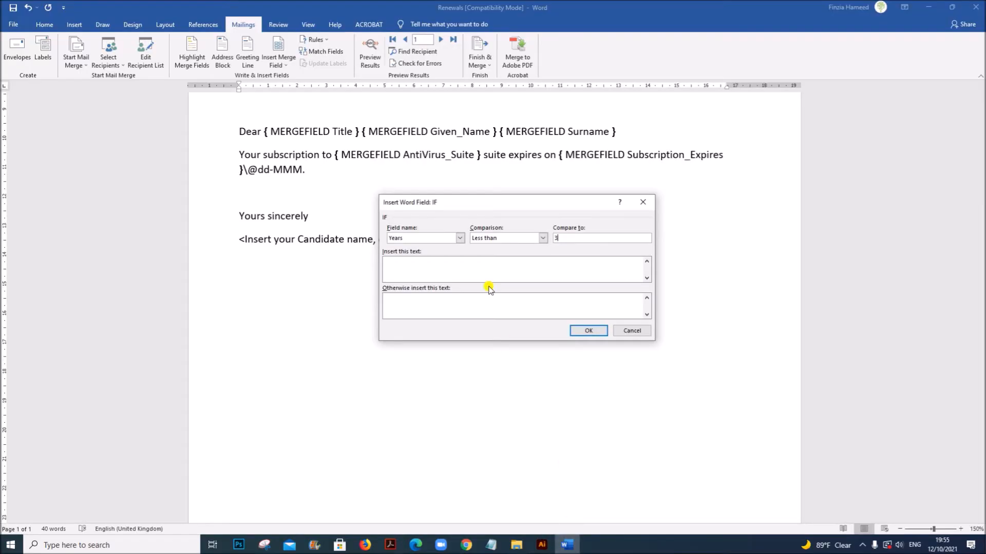
{"action": "left_click", "coordinate": [412, 264]}
{"action": "key", "text": "ctrl+v"}
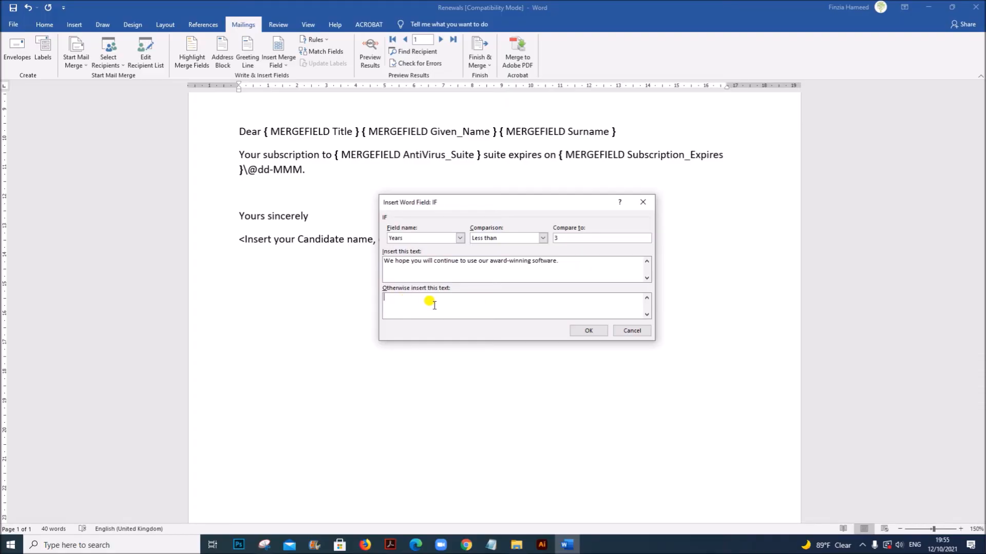
{"action": "left_click", "coordinate": [584, 307]}
{"action": "left_click", "coordinate": [590, 331]}
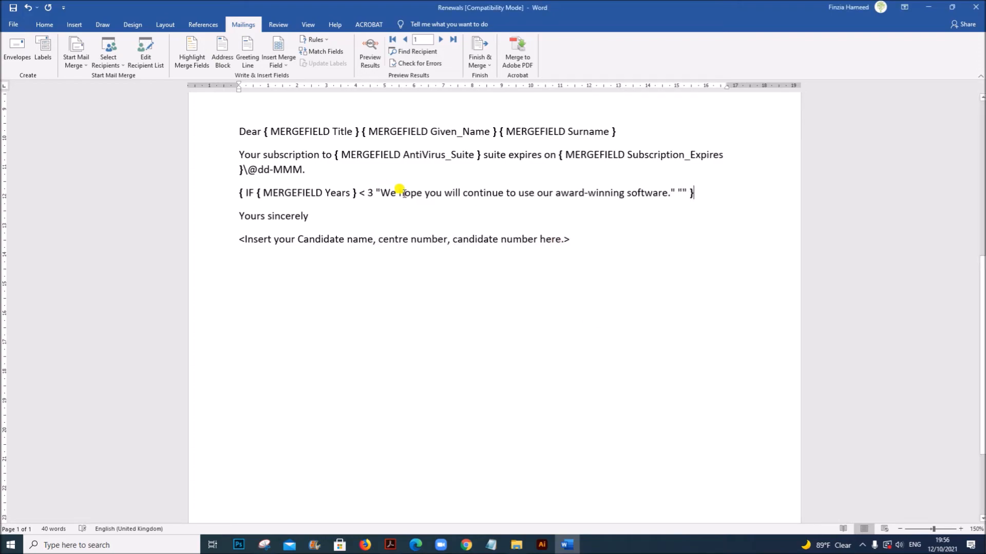
Start a nested If...Then...Else rule inside the Years rule's empty final quotes, using AntiVirus_Suite as its field
{"action": "left_click", "coordinate": [683, 191]}
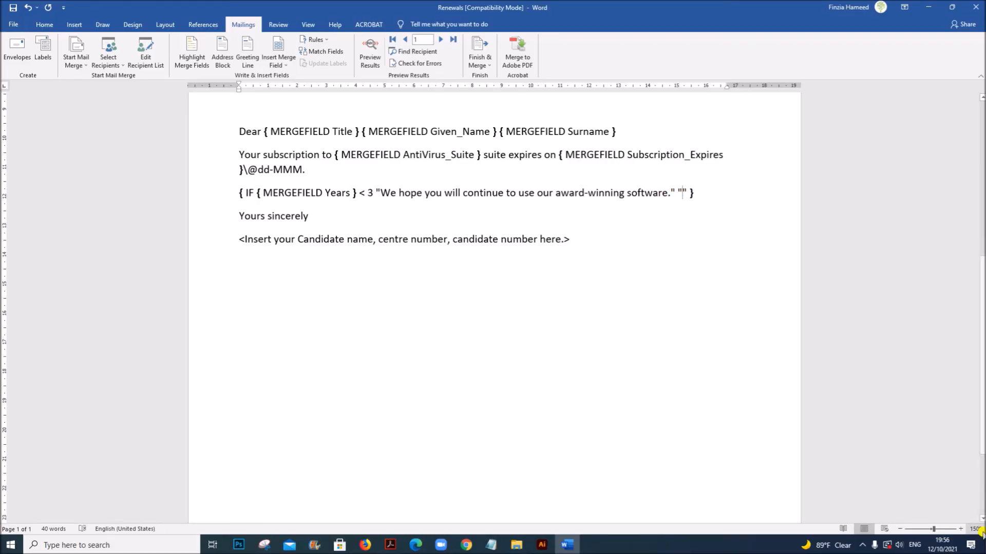
{"action": "left_click", "coordinate": [961, 529]}
{"action": "left_click", "coordinate": [961, 529]}
{"action": "left_click", "coordinate": [960, 529]}
{"action": "left_click", "coordinate": [961, 529]}
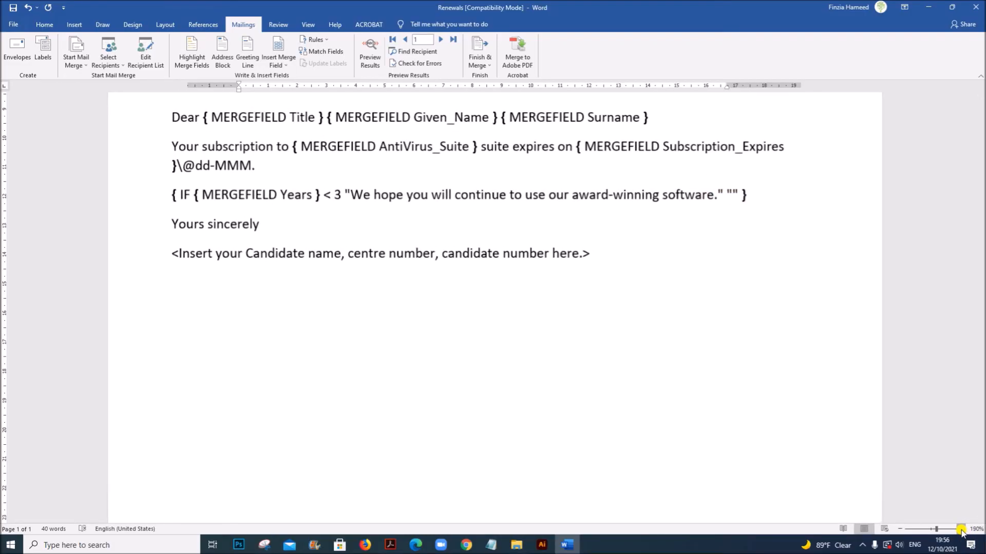
{"action": "left_click", "coordinate": [961, 528]}
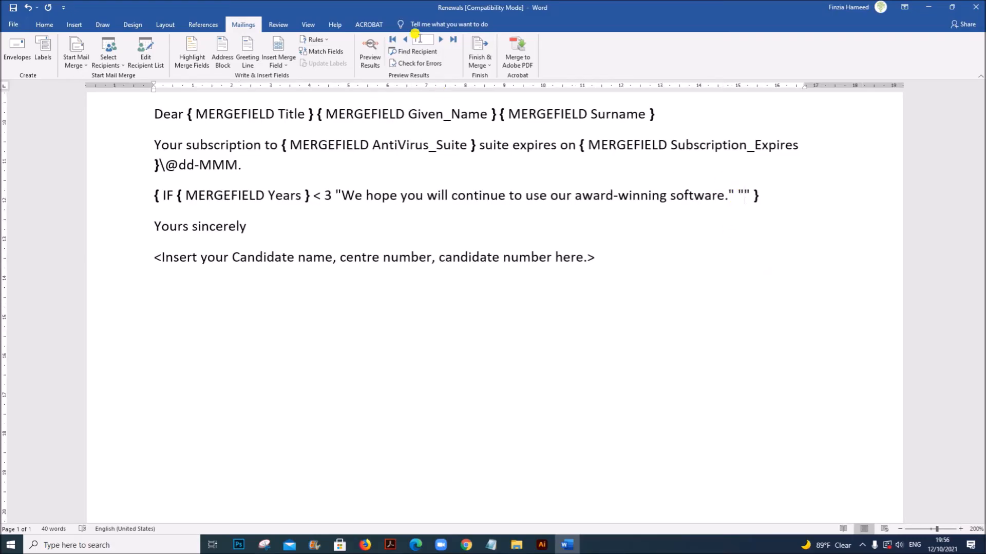
{"action": "left_click", "coordinate": [323, 41]}
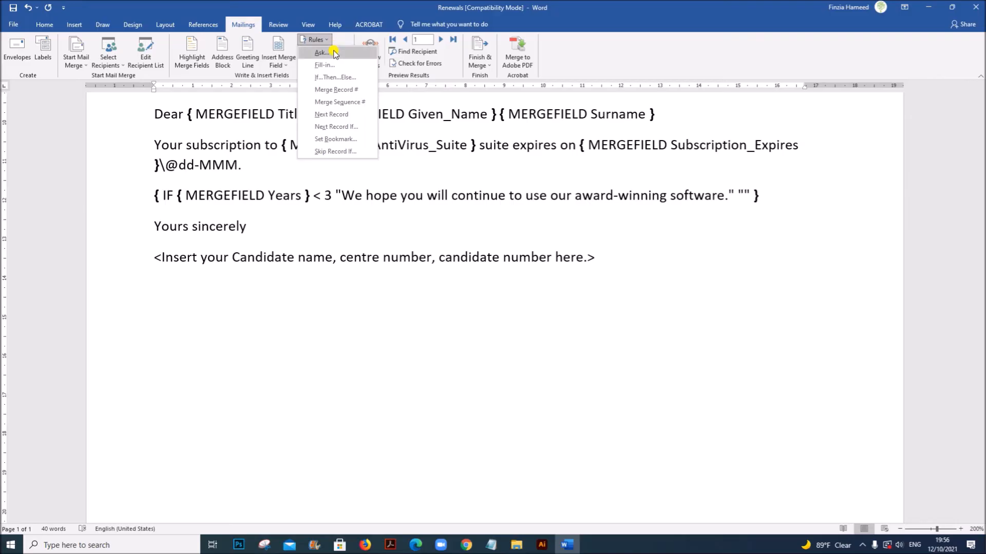
{"action": "left_click", "coordinate": [333, 78]}
{"action": "left_click", "coordinate": [460, 238]}
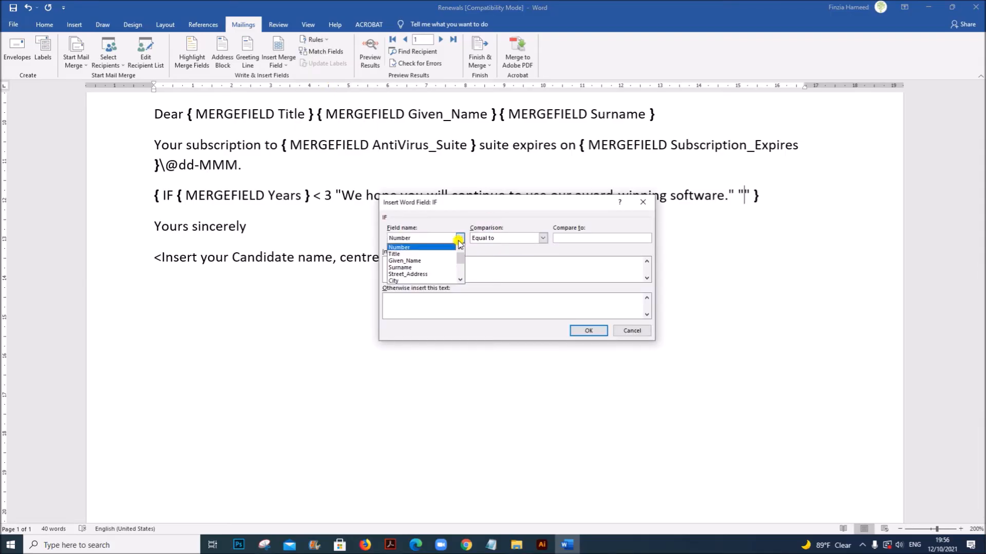
{"action": "scroll", "coordinate": [408, 265], "scroll_direction": "down", "scroll_amount": 1}
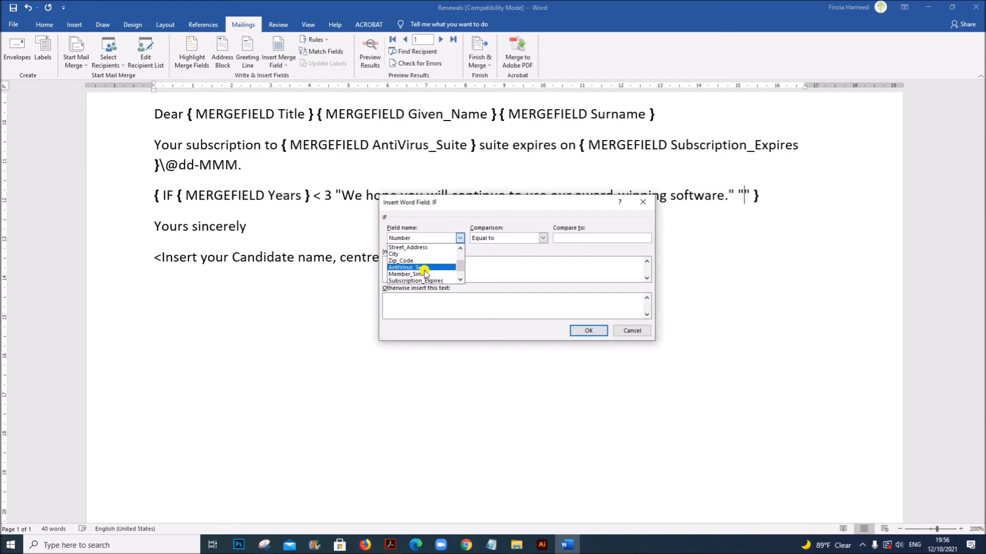
{"action": "left_click", "coordinate": [409, 270]}
Set the nested rule to compare with WebShield and paste the TotalShield upgrade sentence from Acrobat as Word's true text, removing the extra line break
{"action": "left_click", "coordinate": [390, 544]}
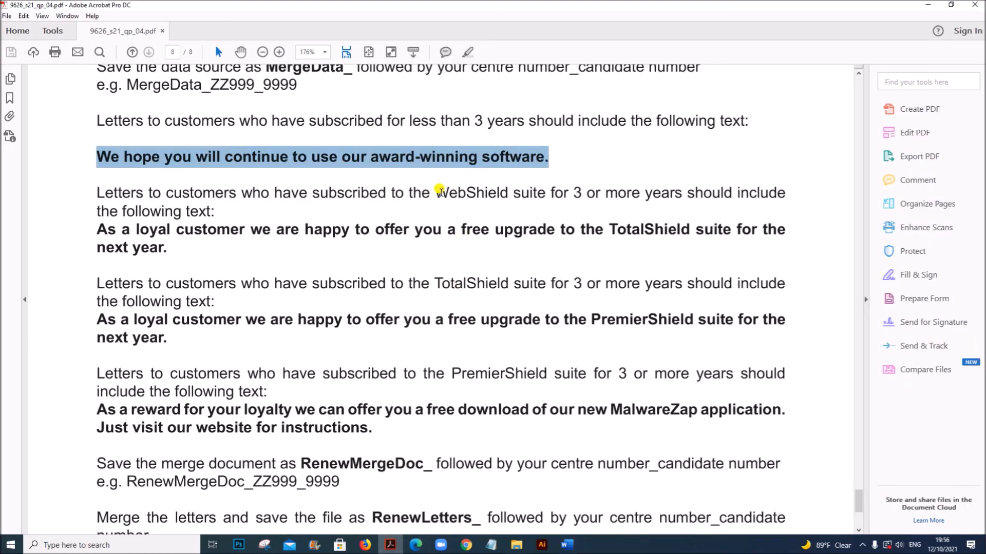
{"action": "left_click_drag", "start_coordinate": [436, 192], "coordinate": [504, 194]}
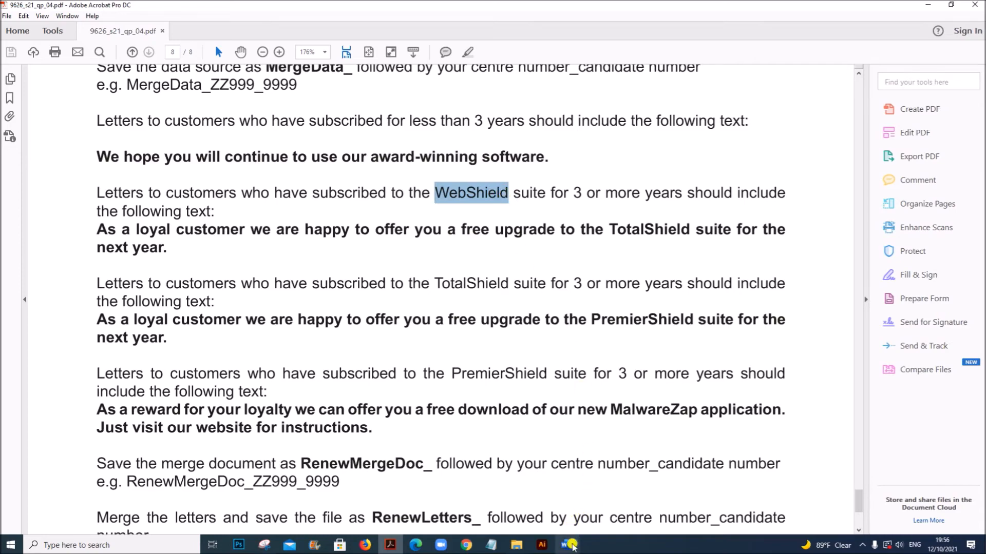
{"action": "mouse_move", "coordinate": [569, 546]}
{"action": "left_click_drag", "start_coordinate": [97, 225], "coordinate": [170, 246]}
{"action": "key", "text": "ctrl+c"}
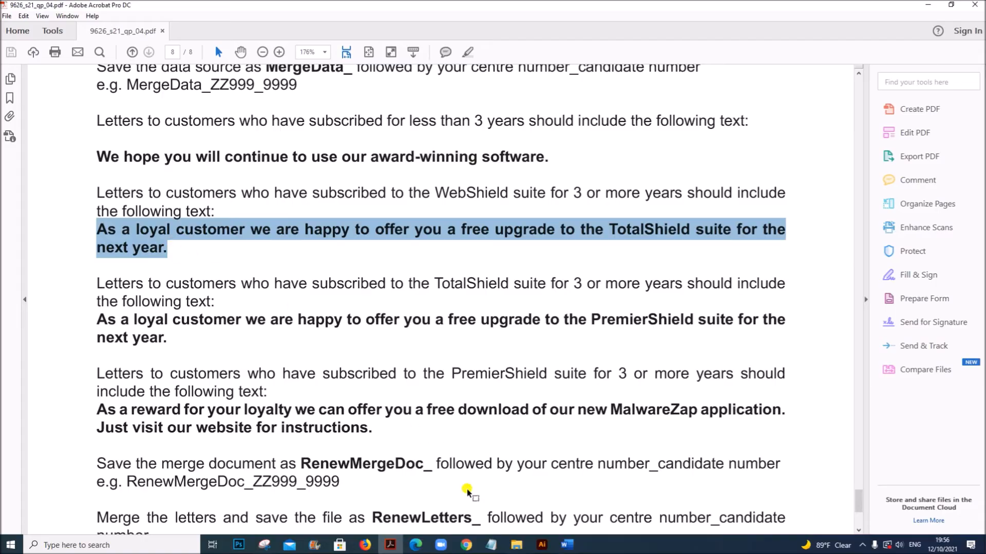
{"action": "left_click", "coordinate": [567, 545]}
{"action": "left_click", "coordinate": [564, 237]}
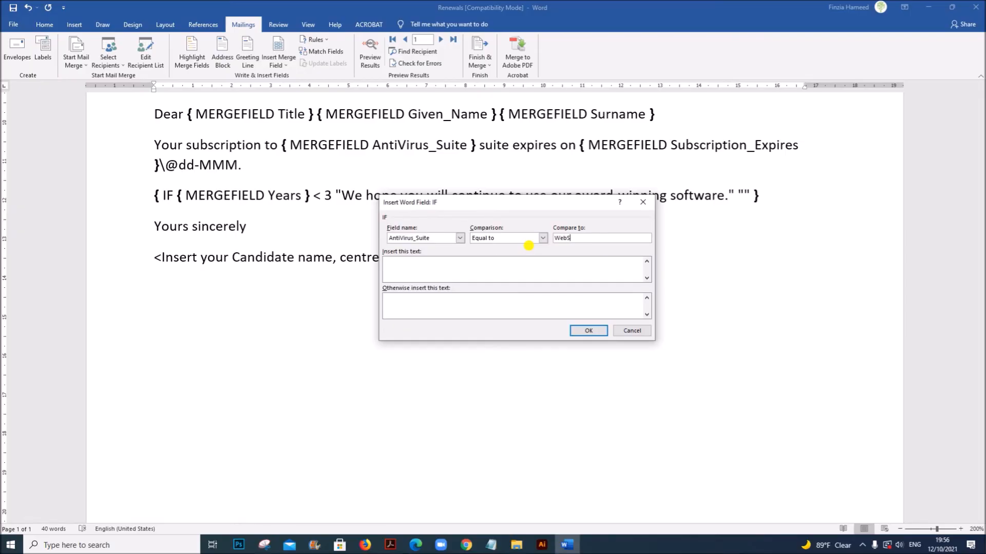
{"action": "left_click", "coordinate": [476, 265]}
{"action": "key", "text": "ctrl+v"}
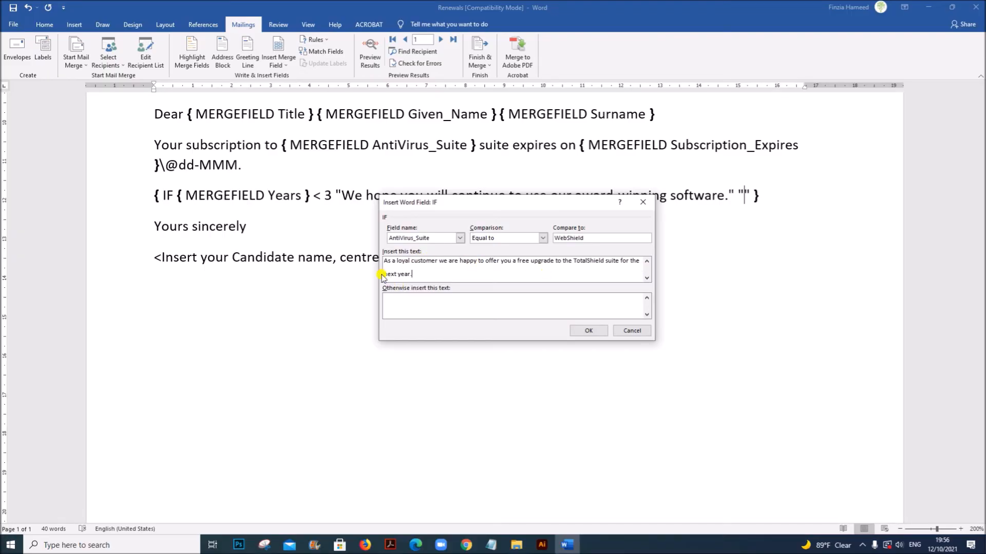
{"action": "key", "text": "BackSpace"}
Recheck the rules in Acrobat, return to Word, and insert the nested WebShield rule with its alternative text left empty
{"action": "left_click", "coordinate": [454, 302]}
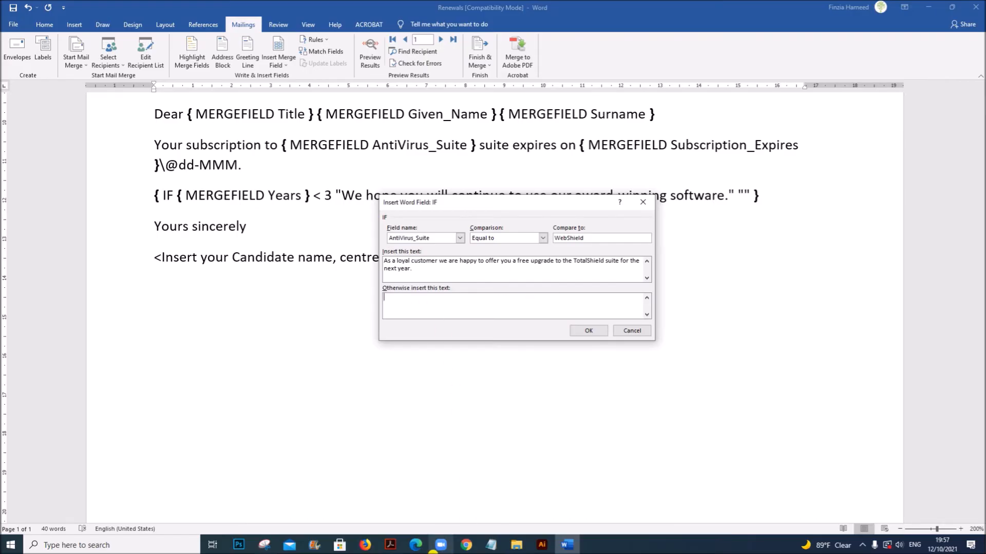
{"action": "left_click", "coordinate": [390, 545]}
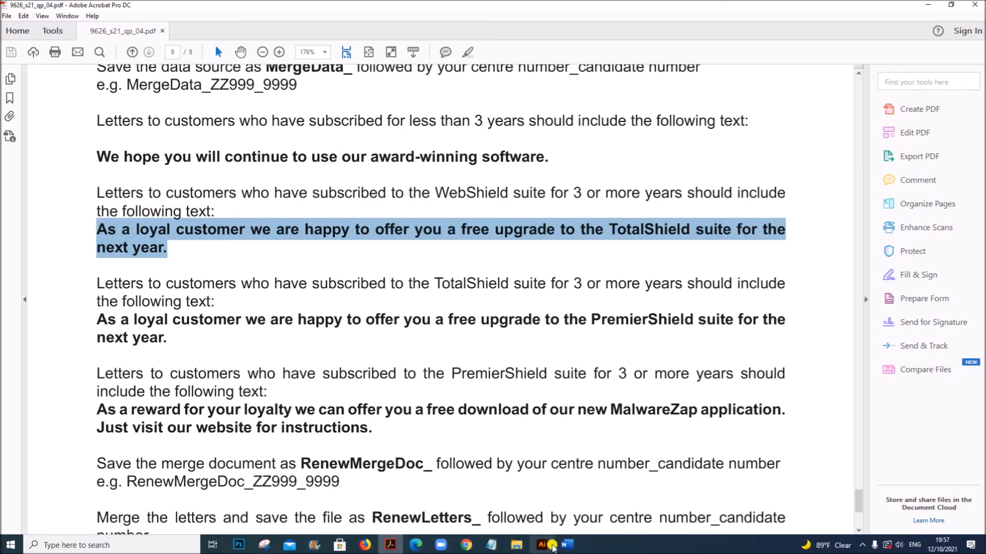
{"action": "left_click", "coordinate": [566, 545]}
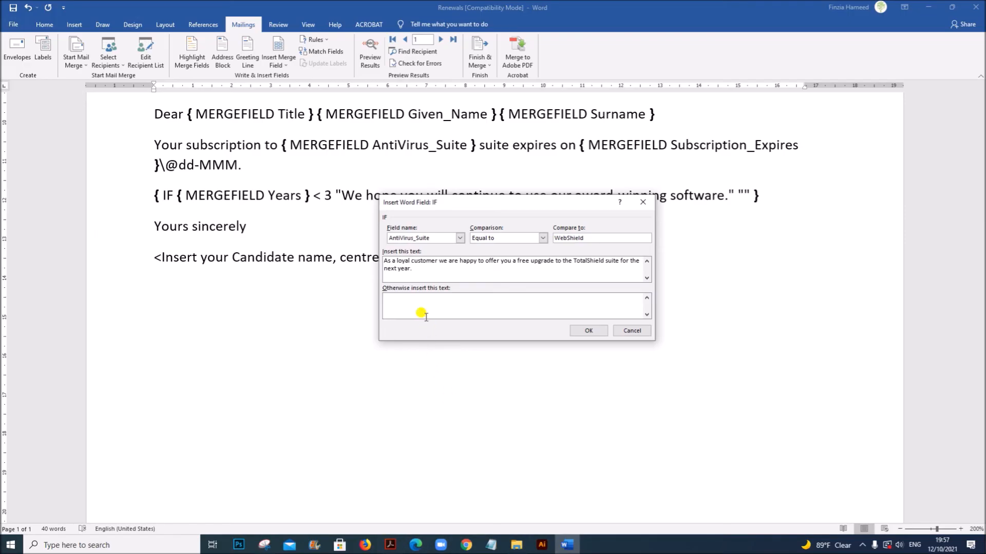
{"action": "left_click", "coordinate": [589, 333]}
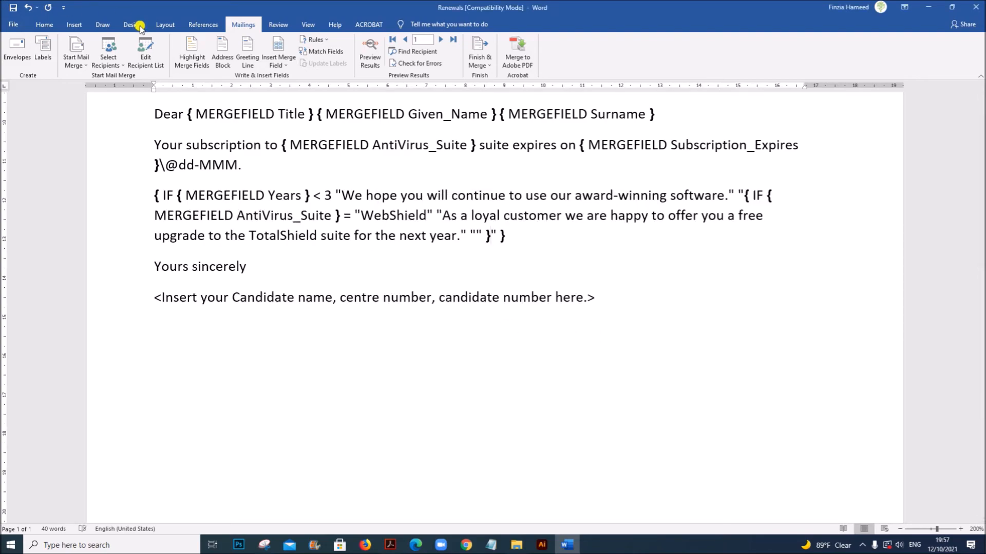
Start another If...Then...Else rule inside the WebShield rule's empty final quotes, with AntiVirus_Suite as its field and Equal to as its comparison
{"action": "left_click", "coordinate": [605, 217]}
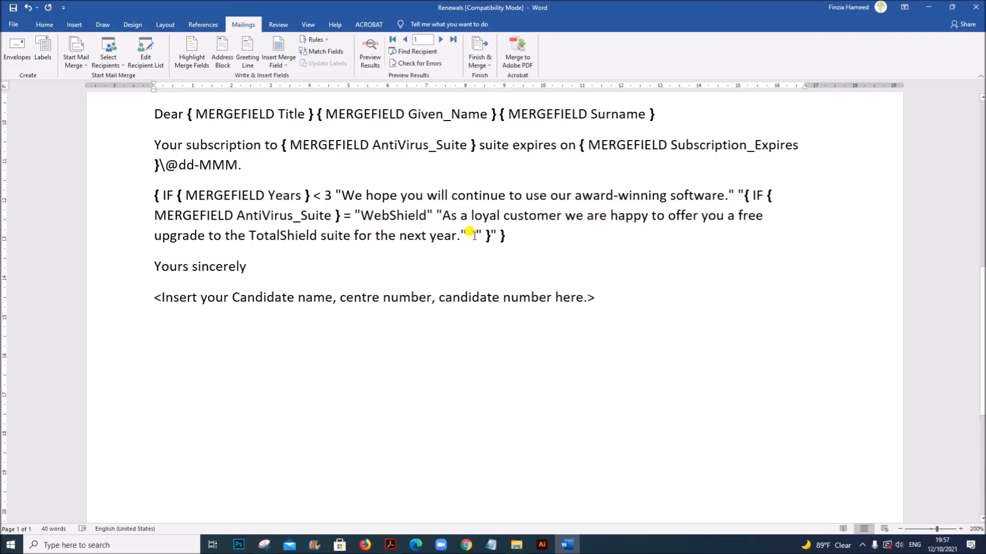
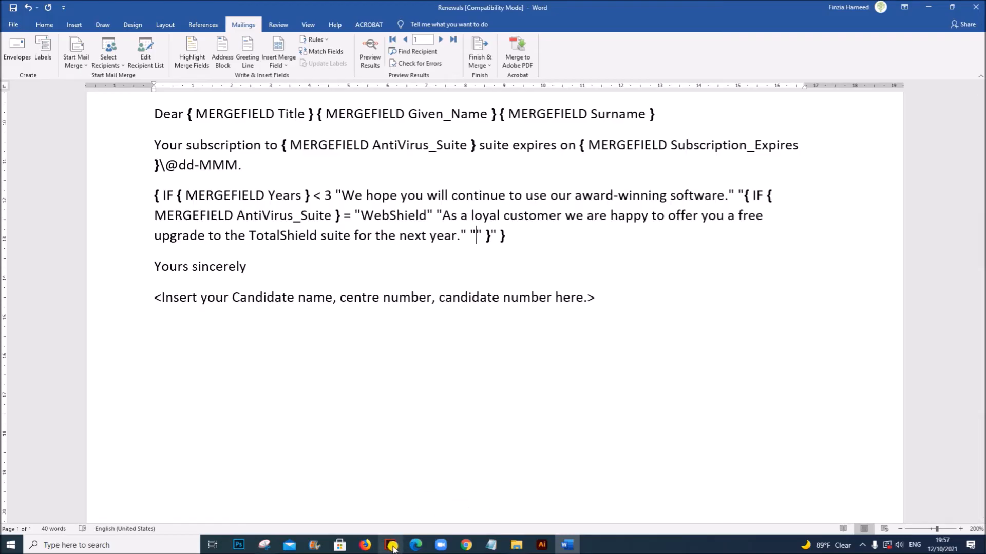
{"action": "left_click", "coordinate": [318, 40]}
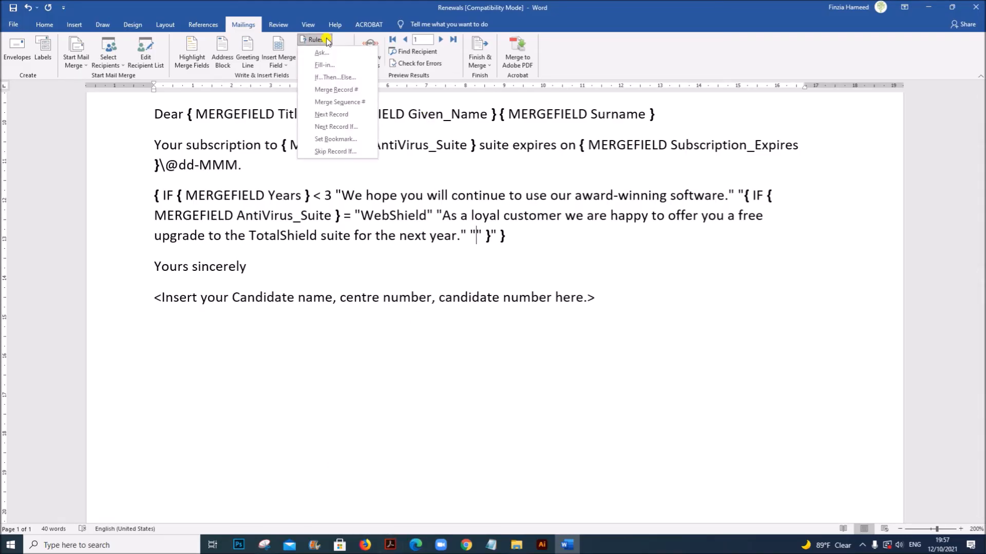
{"action": "left_click", "coordinate": [338, 78]}
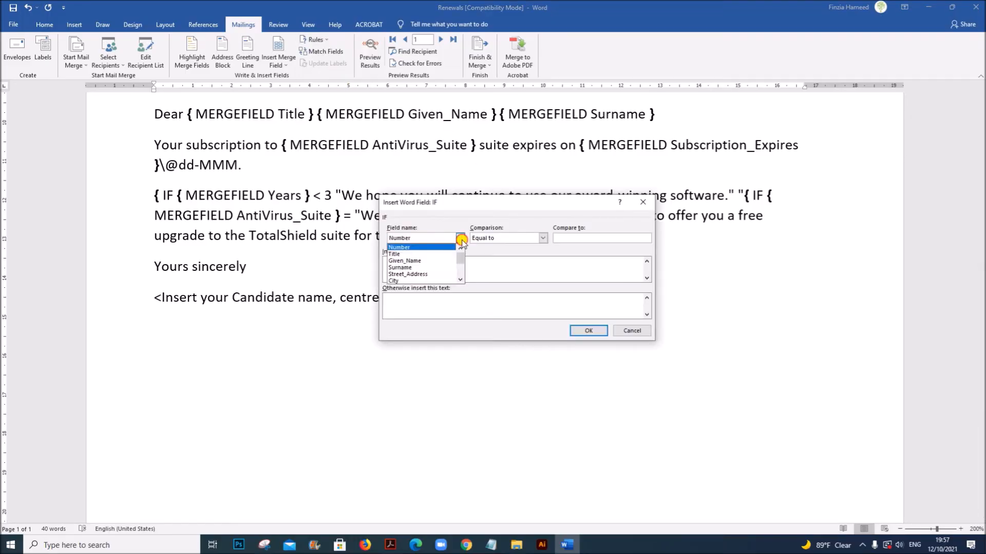
{"action": "scroll", "coordinate": [440, 272], "scroll_direction": "down", "scroll_amount": 2}
{"action": "left_click", "coordinate": [434, 263]}
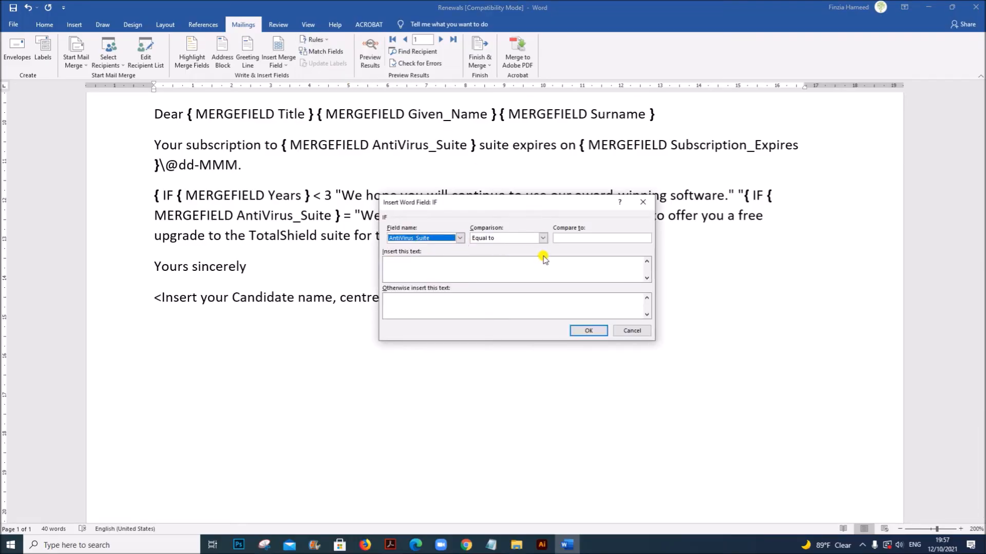
{"action": "left_click", "coordinate": [543, 239]}
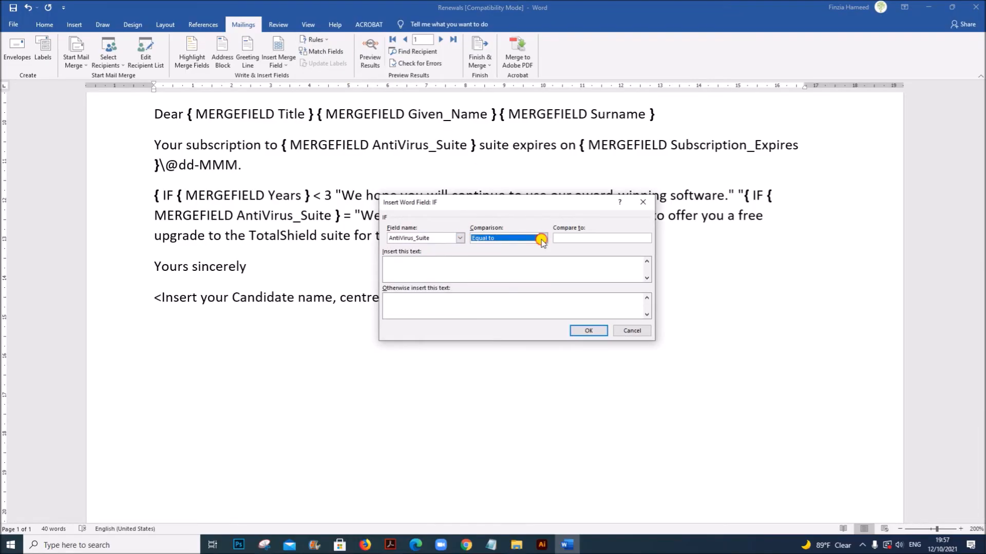
Compare the rule with TotalShield and copy the PremierShield upgrade sentence from Acrobat into Word's true text, joining its two lines with a space
{"action": "left_click", "coordinate": [389, 545]}
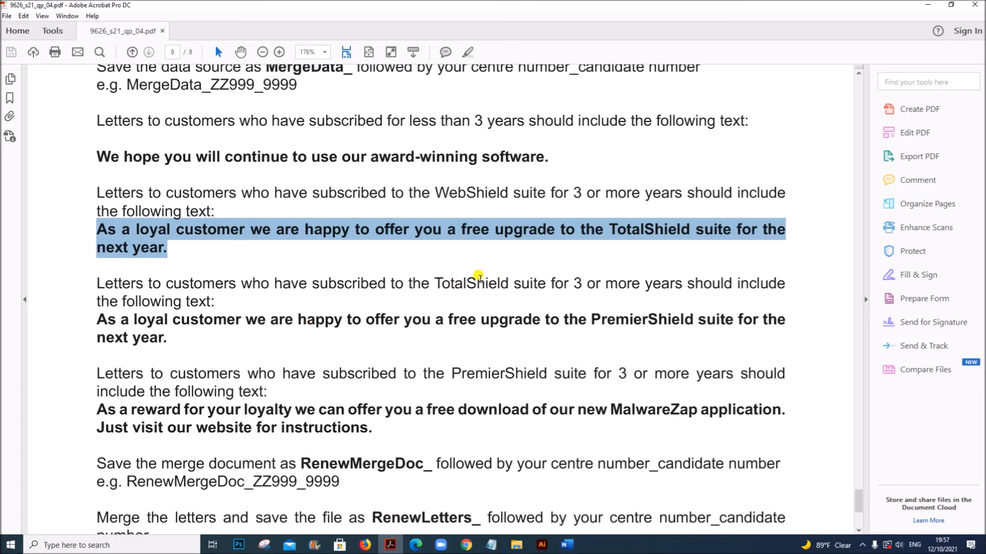
{"action": "left_click_drag", "start_coordinate": [101, 319], "coordinate": [165, 338]}
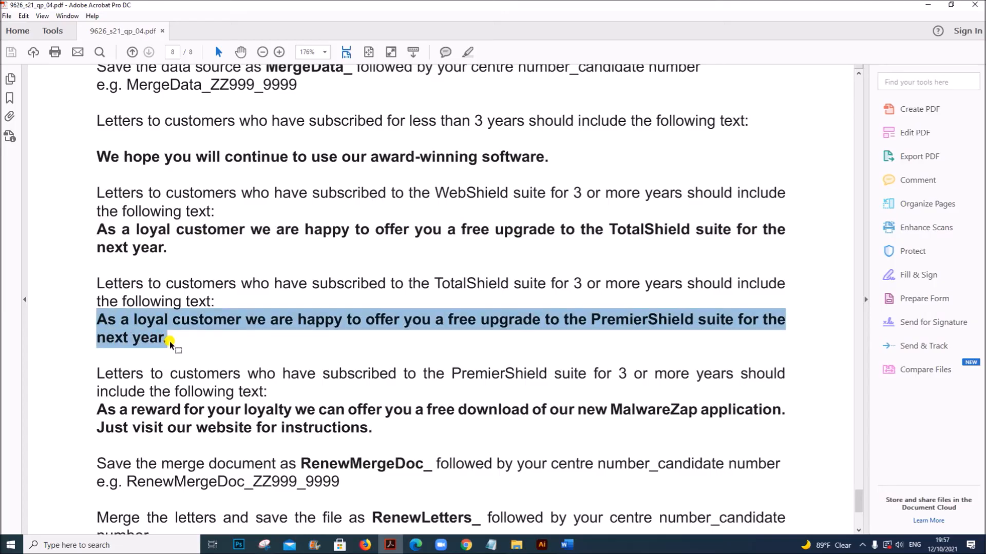
{"action": "left_click", "coordinate": [567, 544]}
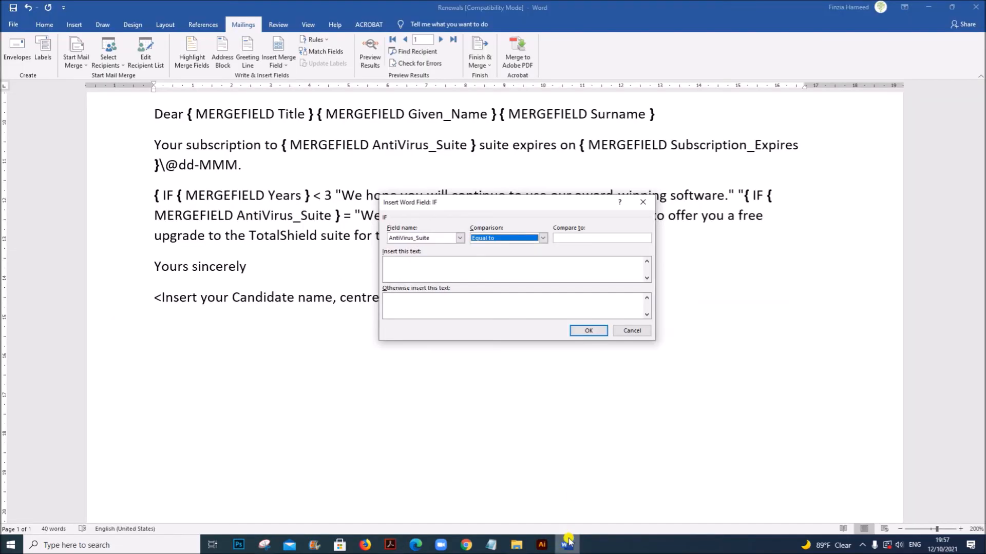
{"action": "left_click", "coordinate": [566, 238]}
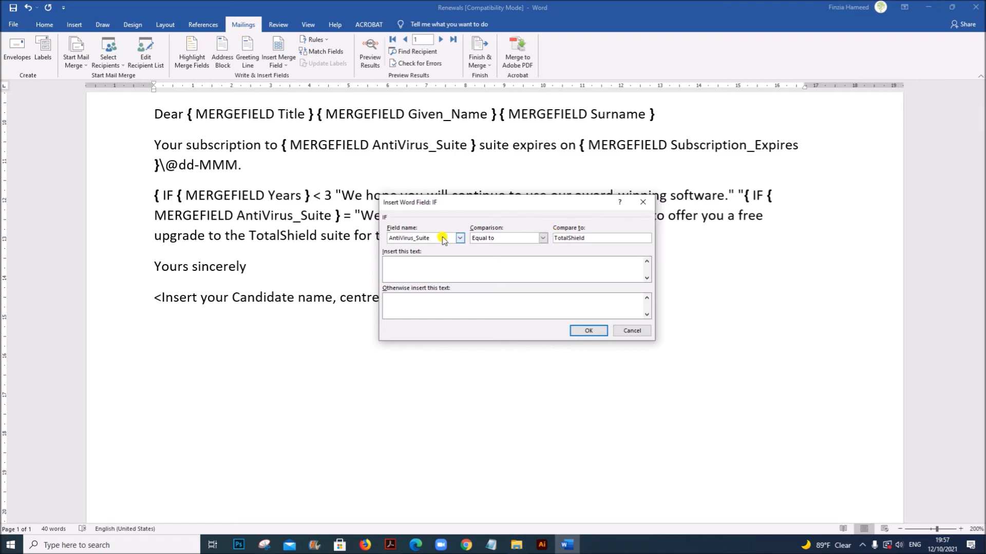
{"action": "left_click", "coordinate": [414, 262]}
{"action": "key", "text": "ctrl+v"}
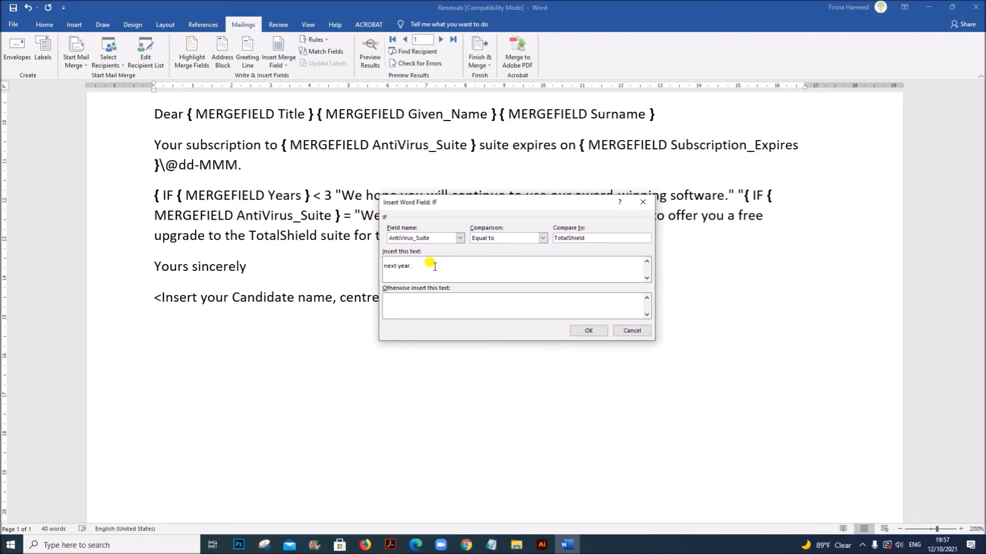
{"action": "left_click", "coordinate": [387, 266]}
{"action": "key", "text": "BackSpace"}
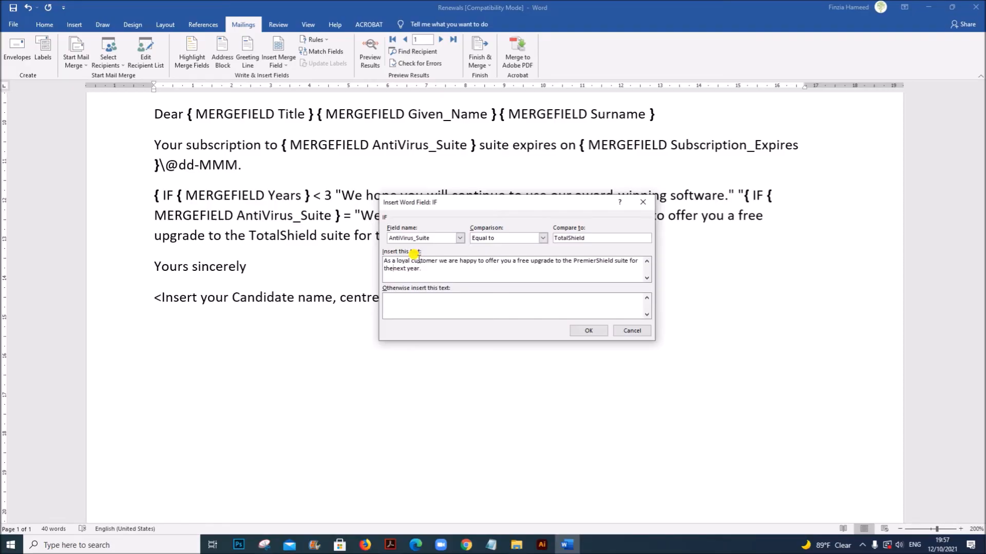
{"action": "left_click", "coordinate": [481, 273]}
Copy the two-sentence MalwareZap reward text from Acrobat into the Word rule's alternative text as one continuous paragraph, and insert the rule
{"action": "left_click", "coordinate": [389, 545]}
{"action": "scroll", "coordinate": [291, 418], "scroll_direction": "down", "scroll_amount": 3}
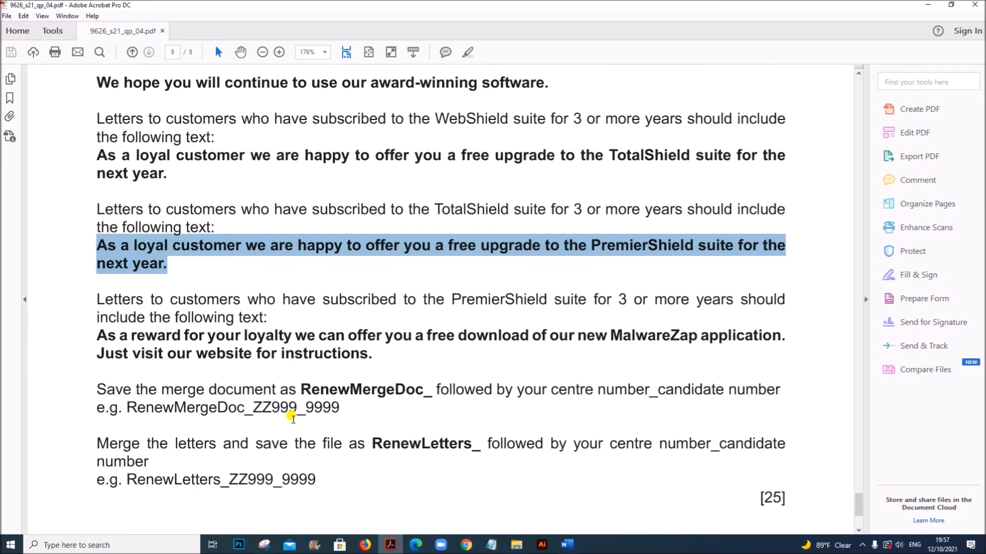
{"action": "left_click", "coordinate": [441, 105]}
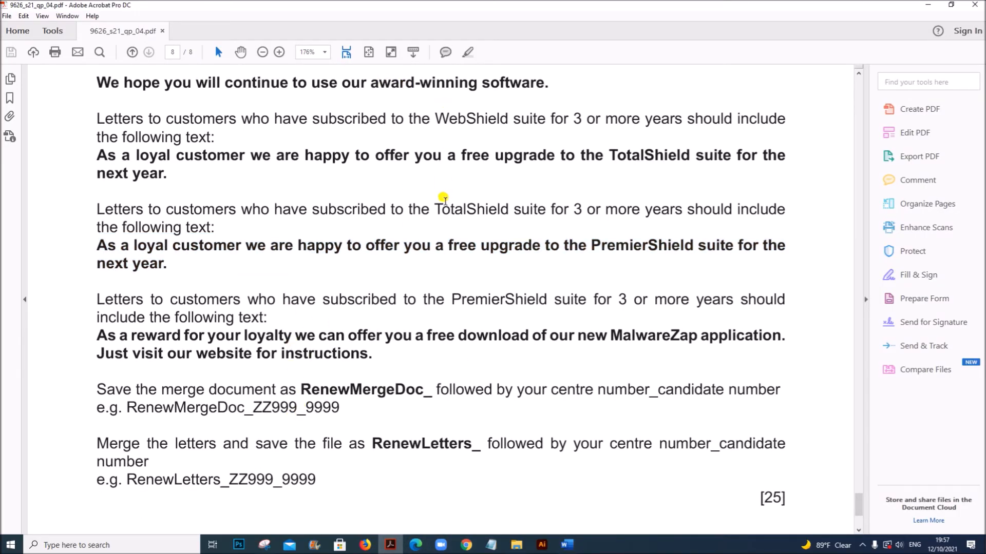
{"action": "left_click_drag", "start_coordinate": [439, 209], "coordinate": [488, 210]}
{"action": "left_click_drag", "start_coordinate": [451, 299], "coordinate": [543, 299]}
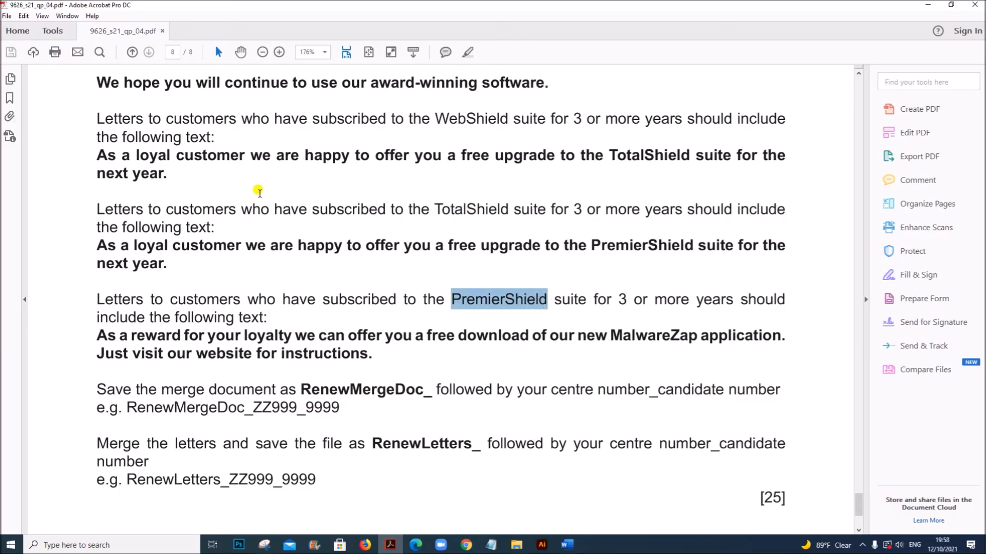
{"action": "left_click", "coordinate": [213, 360]}
{"action": "left_click_drag", "start_coordinate": [97, 334], "coordinate": [369, 361]}
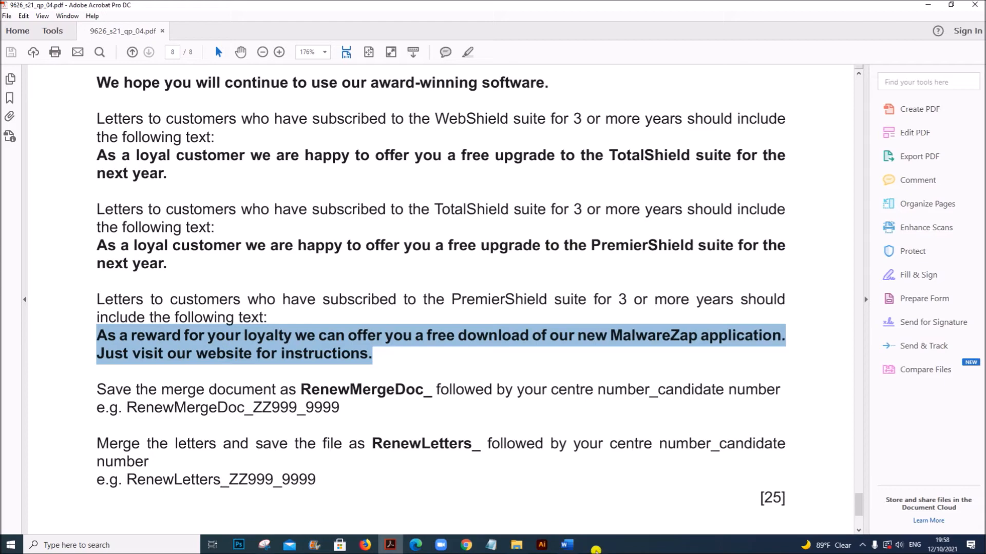
{"action": "left_click", "coordinate": [567, 545]}
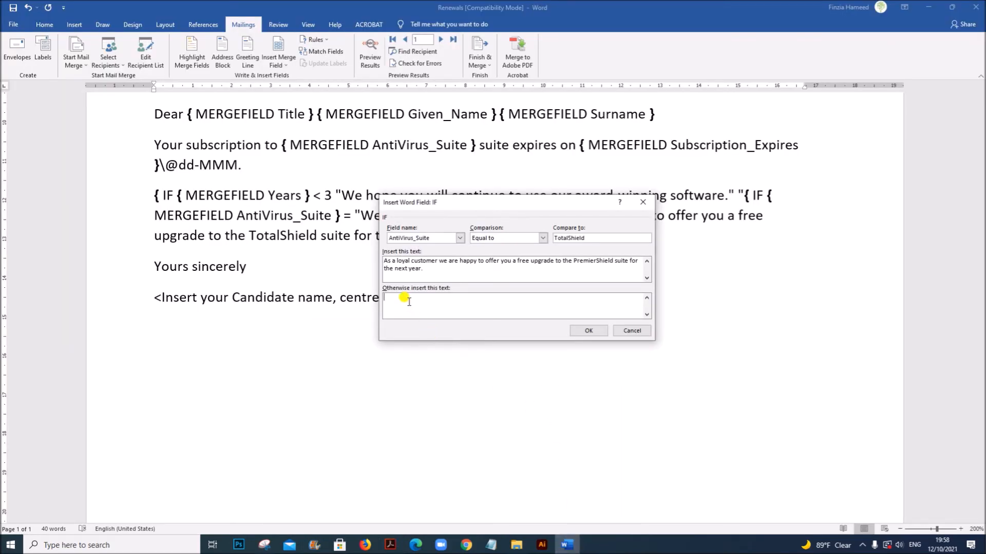
{"action": "type", "text": "Just visit our website for instructions."}
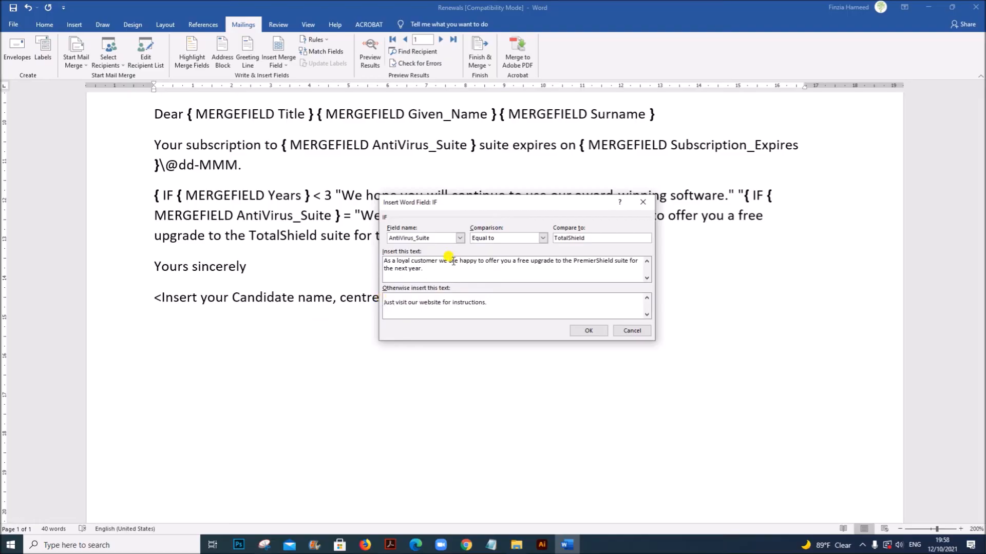
{"action": "type", "text": "As a reward for your loyalty we can offer you a free download of our new MalwareZap application."}
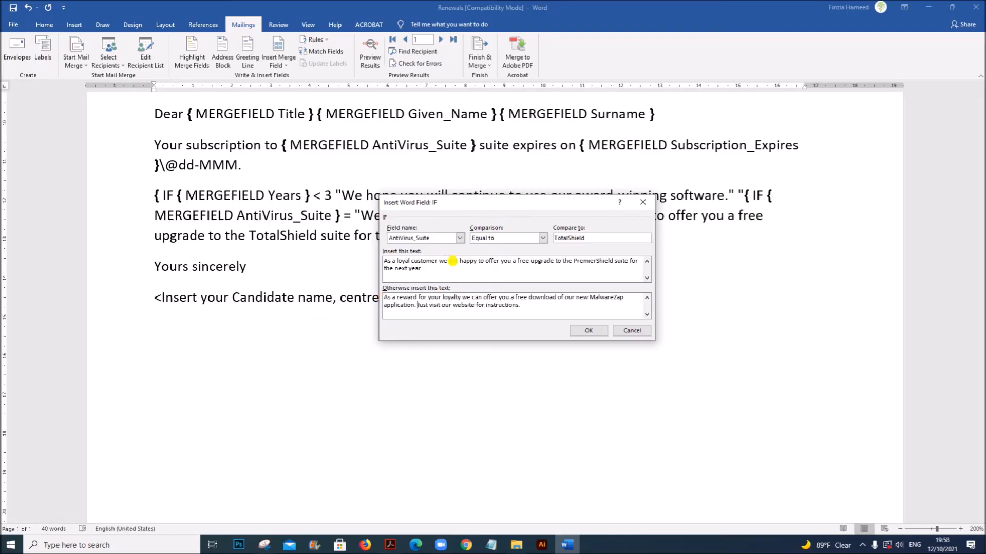
{"action": "left_click", "coordinate": [587, 332]}
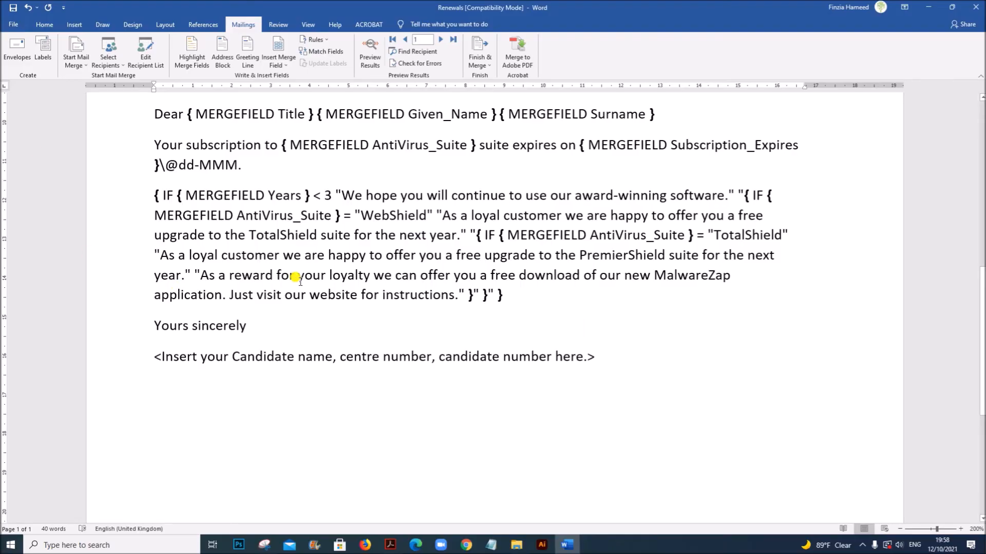
Replace the placeholder line under "Yours sincerely" with the candidate's name, centre number and candidate number, separated by commas
{"action": "scroll", "coordinate": [298, 281], "scroll_direction": "up", "scroll_amount": 3}
{"action": "scroll", "coordinate": [295, 280], "scroll_direction": "up", "scroll_amount": 1}
{"action": "scroll", "coordinate": [287, 257], "scroll_direction": "down", "scroll_amount": 6}
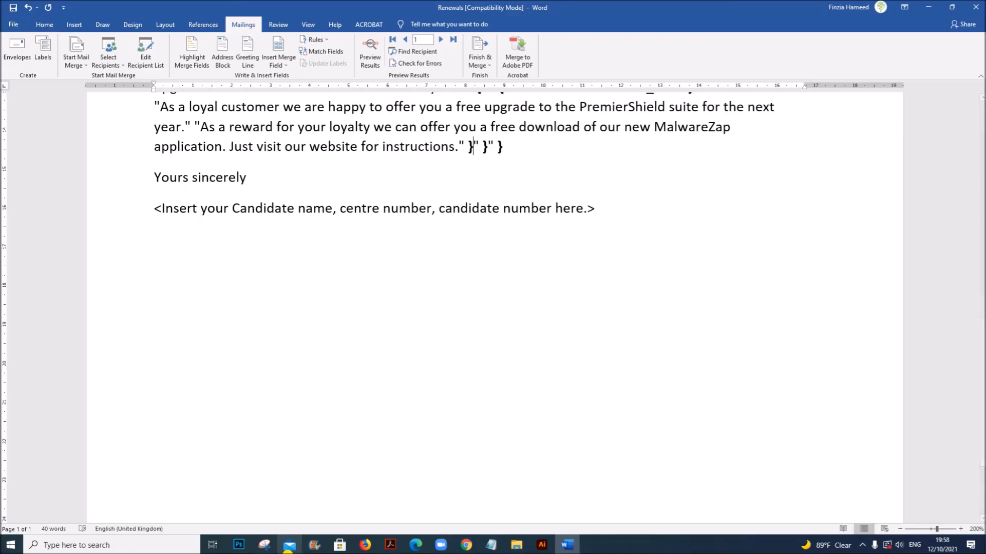
{"action": "left_click", "coordinate": [381, 543]}
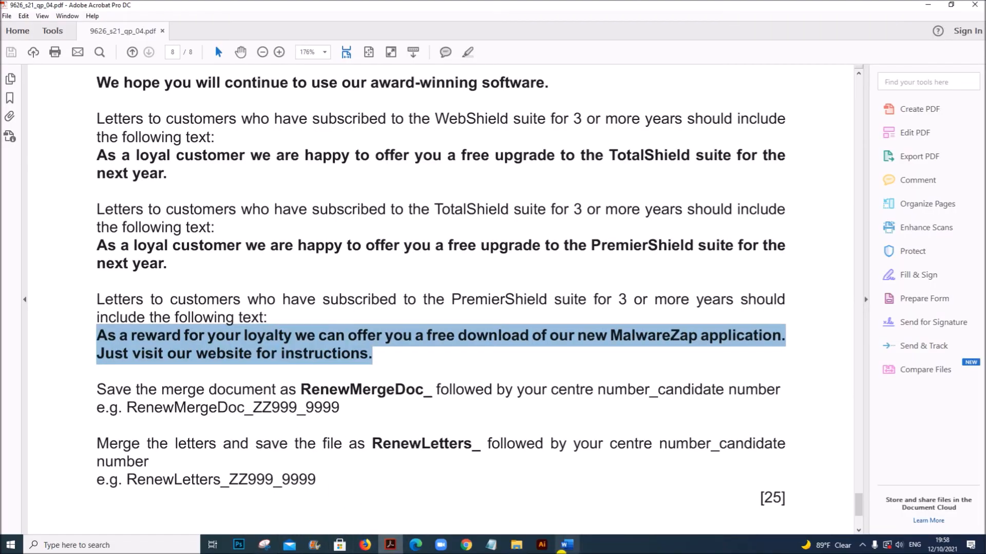
{"action": "left_click", "coordinate": [566, 544]}
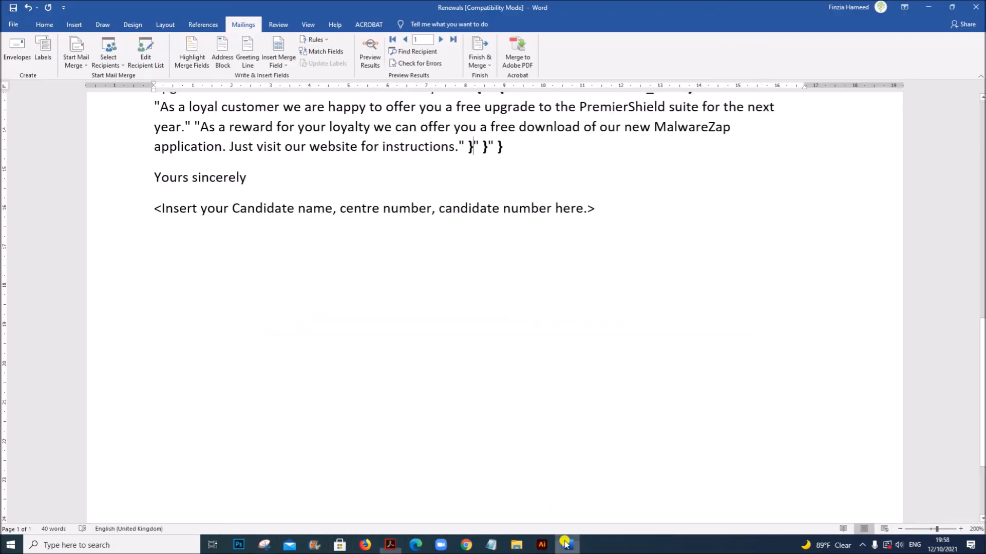
{"action": "left_click", "coordinate": [139, 212]}
{"action": "left_click", "coordinate": [161, 212]}
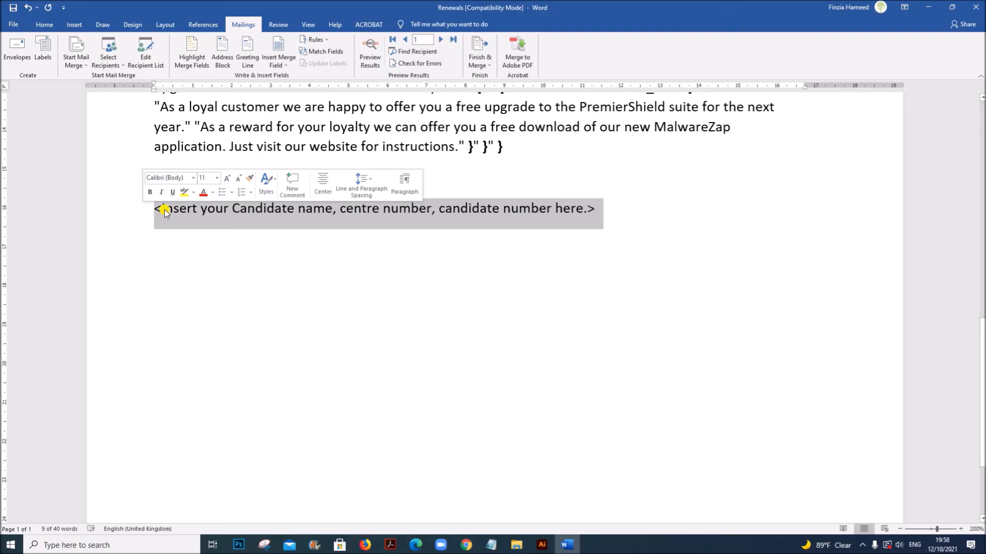
{"action": "type", "text": "Name,ZZ123,1234"}
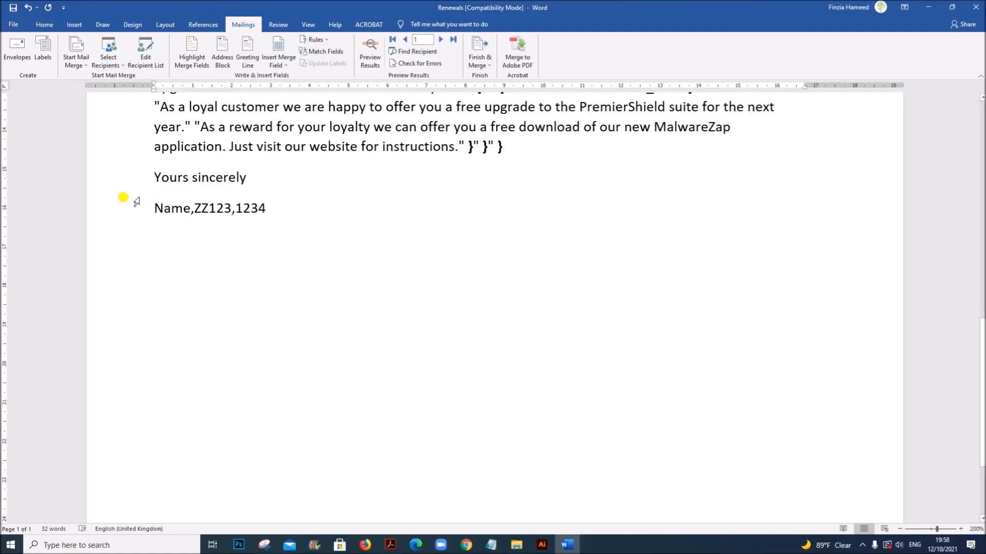
Review the letter's merge fields and rules at 170% zoom, and look up the required merge document file name in Acrobat
{"action": "scroll", "coordinate": [213, 219], "scroll_direction": "up", "scroll_amount": 15}
{"action": "scroll", "coordinate": [213, 218], "scroll_direction": "down", "scroll_amount": 15}
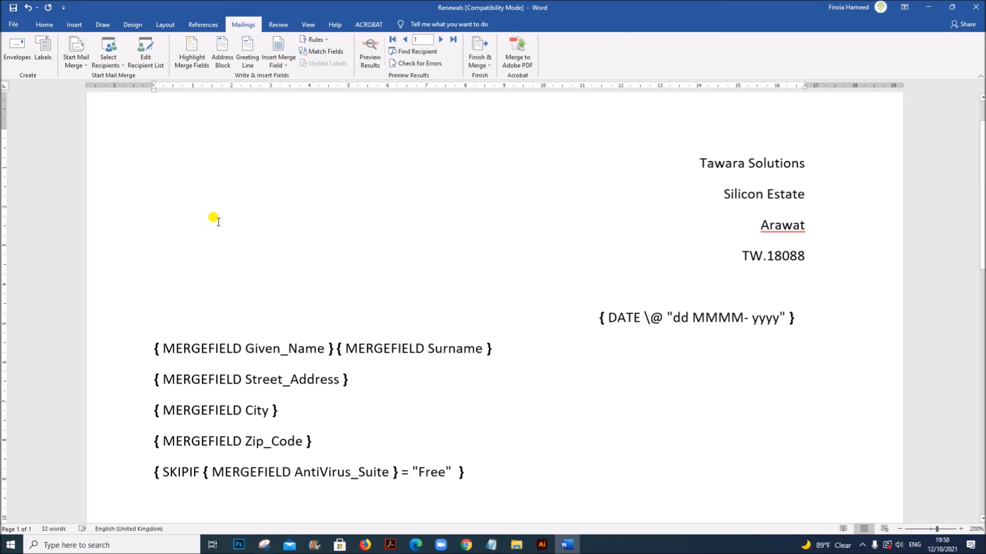
{"action": "scroll", "coordinate": [213, 218], "scroll_direction": "up", "scroll_amount": 7}
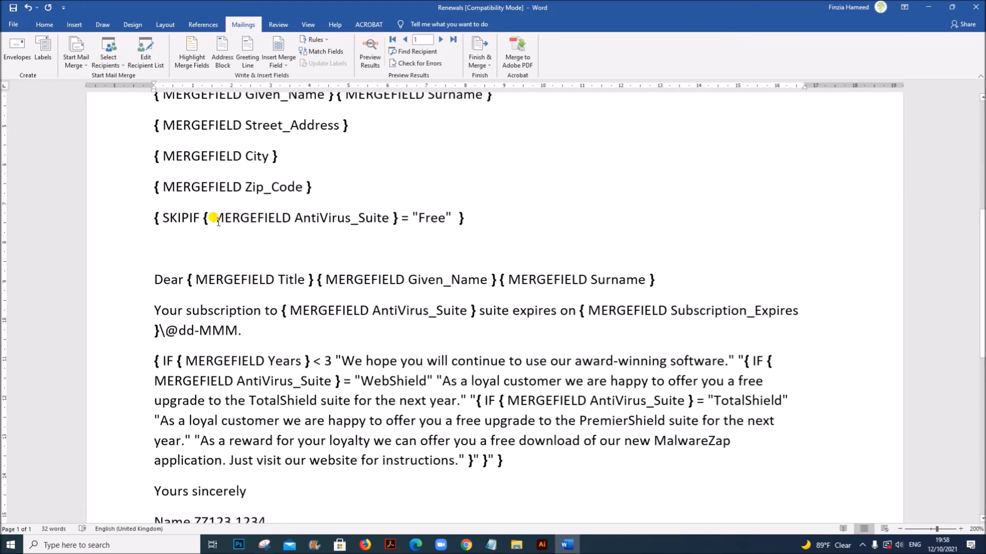
{"action": "left_click", "coordinate": [900, 529]}
{"action": "left_click", "coordinate": [900, 529]}
{"action": "left_click", "coordinate": [899, 530]}
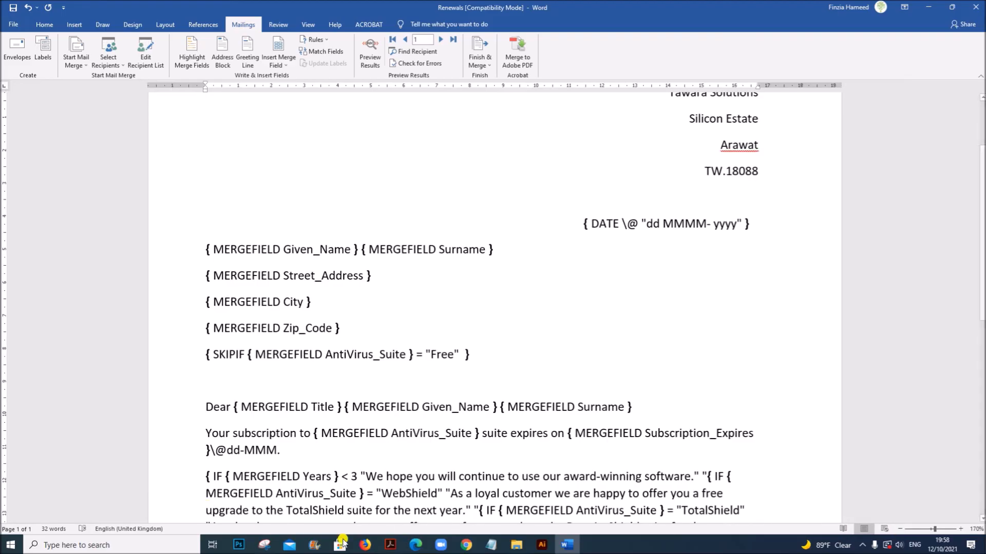
{"action": "left_click", "coordinate": [396, 546]}
{"action": "scroll", "coordinate": [352, 469], "scroll_direction": "down", "scroll_amount": 1}
{"action": "left_click", "coordinate": [276, 351]}
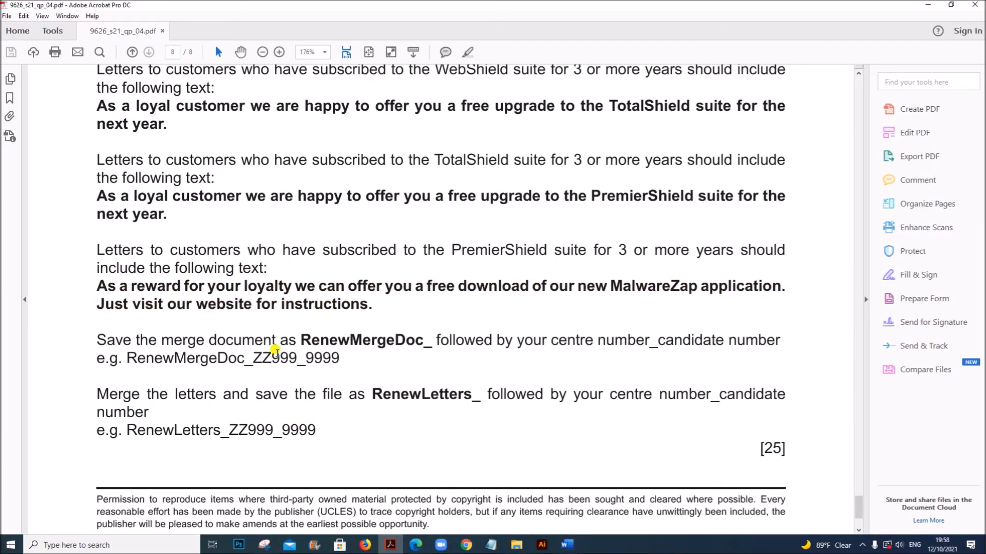
{"action": "left_click_drag", "start_coordinate": [301, 339], "coordinate": [436, 340]}
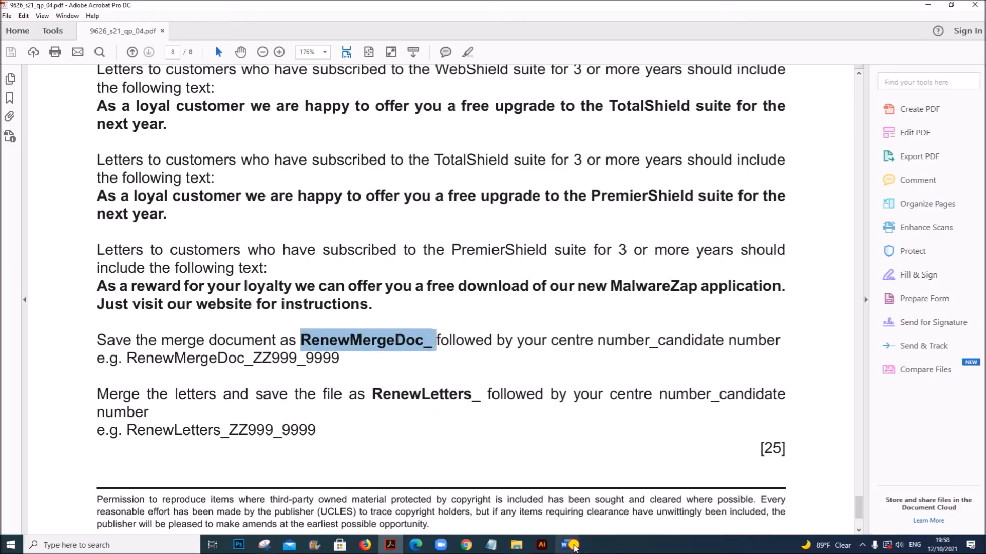
Return to Word and save the merge document in the Examination folder as RenewMergeDoc_ followed by the centre number, an underscore and the candidate number
{"action": "left_click", "coordinate": [567, 545]}
{"action": "left_click", "coordinate": [15, 23]}
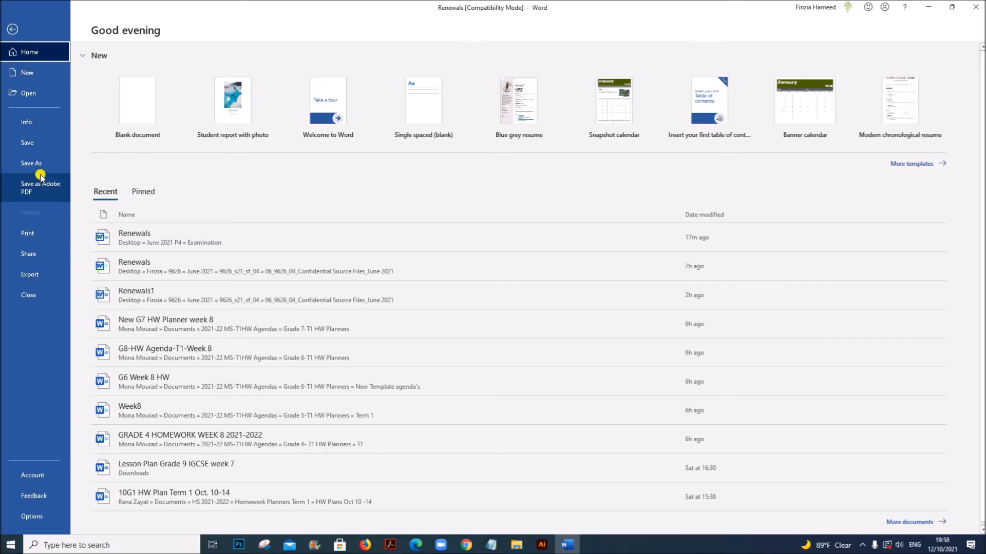
{"action": "left_click", "coordinate": [45, 163]}
{"action": "left_click", "coordinate": [337, 115]}
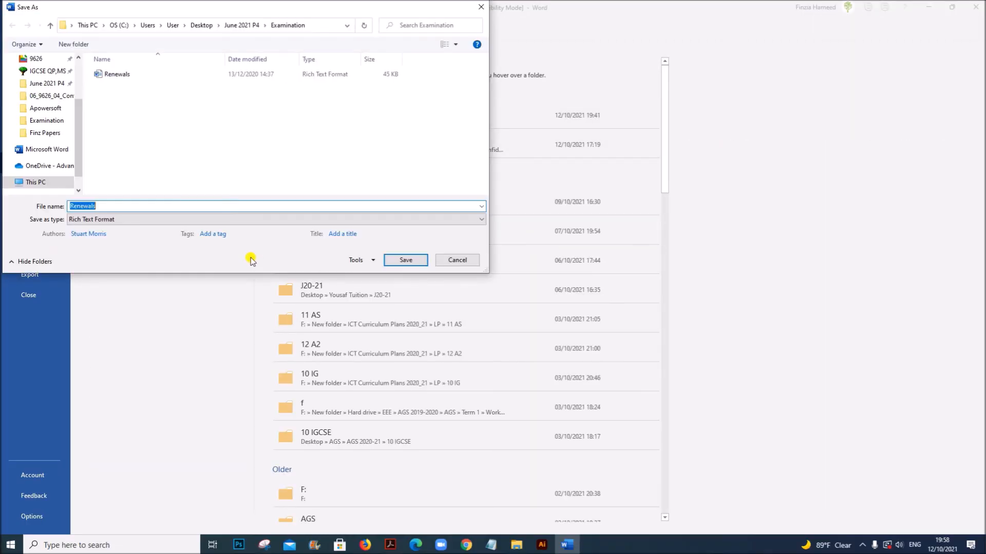
{"action": "left_click", "coordinate": [117, 206]}
{"action": "key", "text": "BackSpace"}
{"action": "key", "text": "BackSpace"}
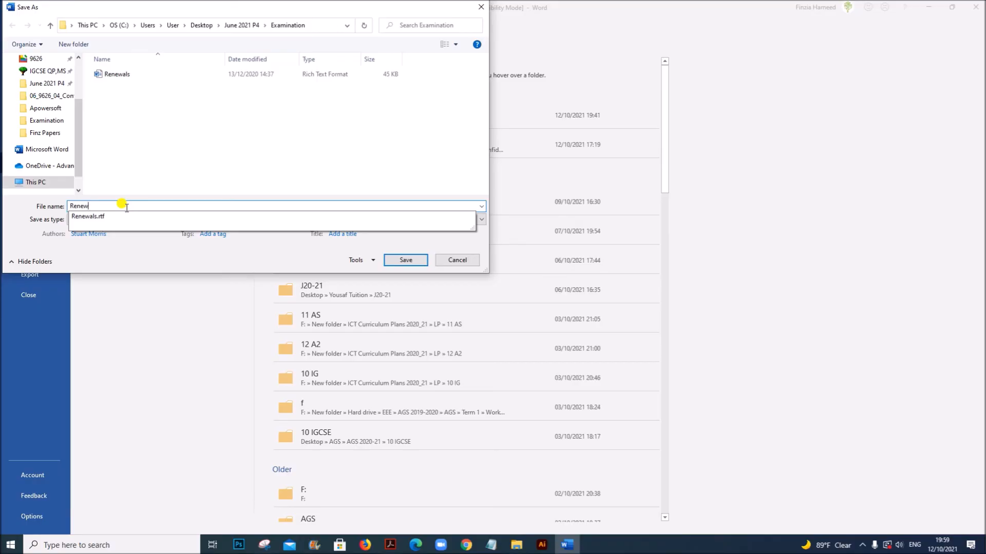
{"action": "type", "text": "MergeDoc_ZZ123_1234"}
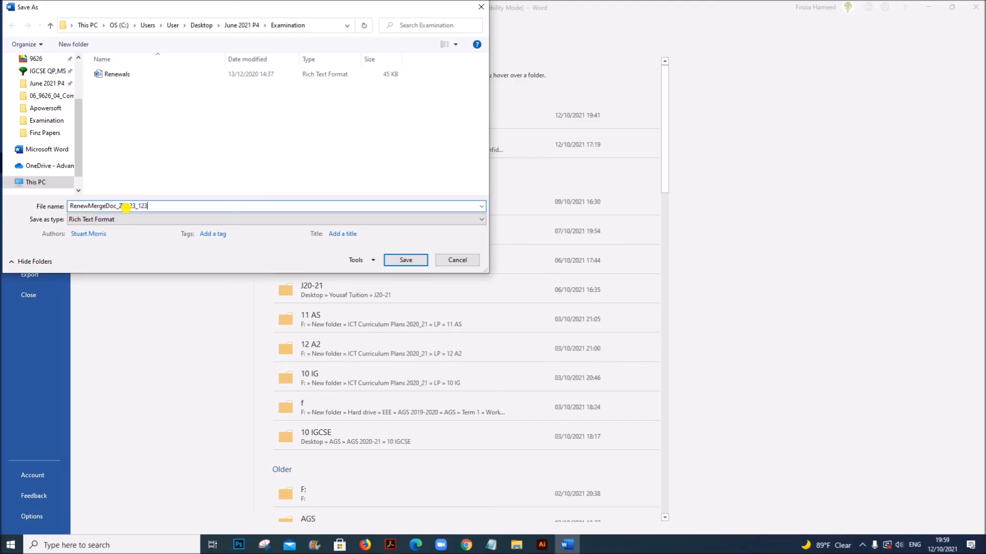
{"action": "left_click", "coordinate": [403, 259]}
{"action": "left_click", "coordinate": [526, 284]}
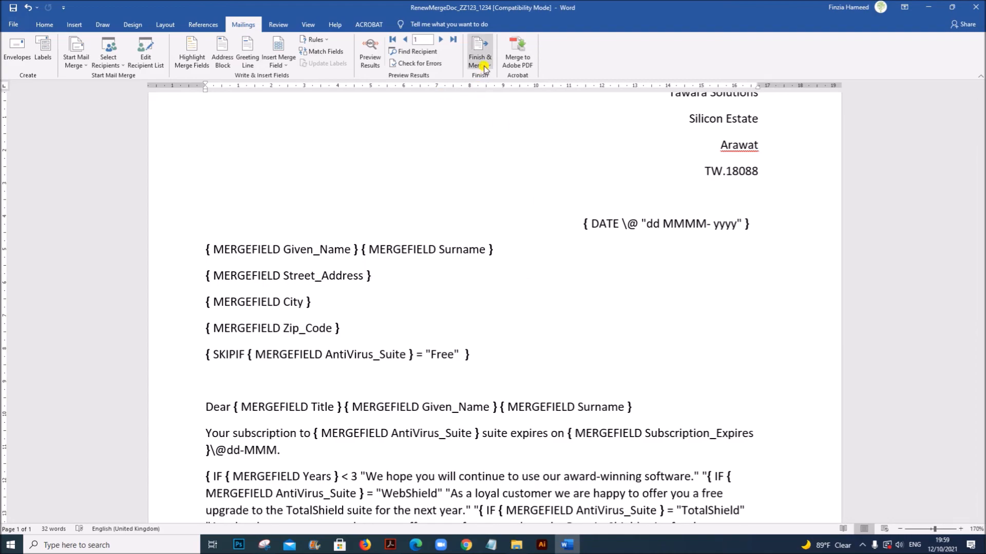
Turn off showing field codes instead of their values in Word's advanced options
{"action": "left_click", "coordinate": [16, 26]}
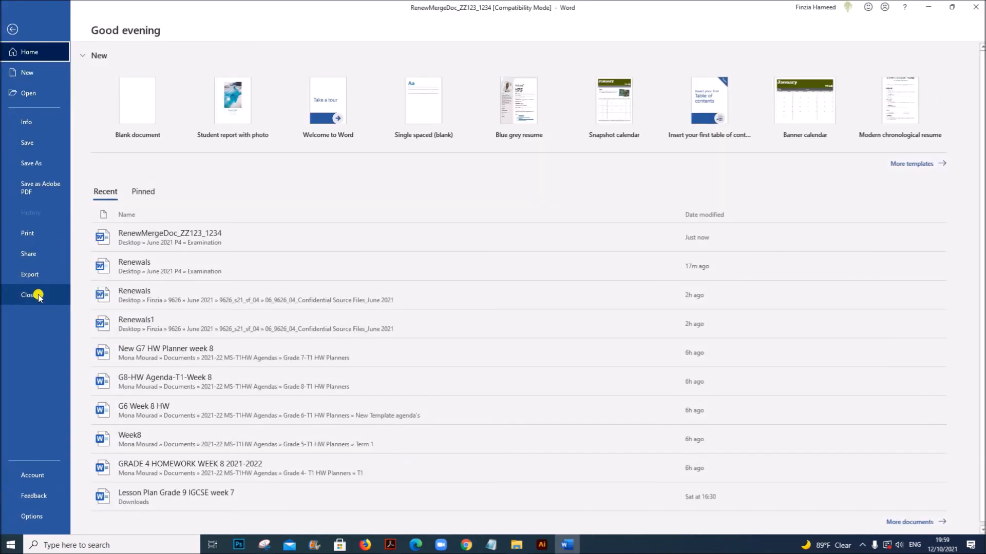
{"action": "left_click", "coordinate": [33, 514]}
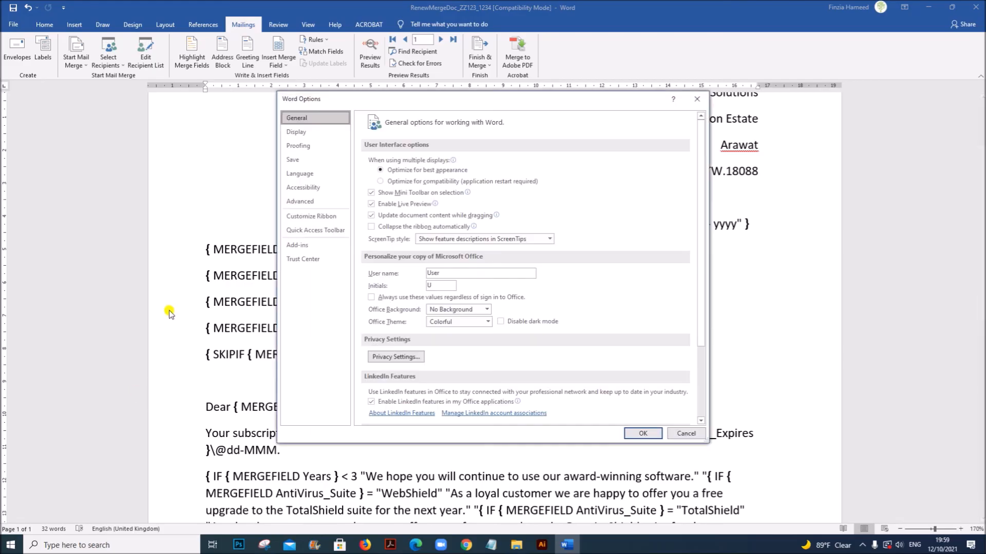
{"action": "left_click", "coordinate": [323, 203]}
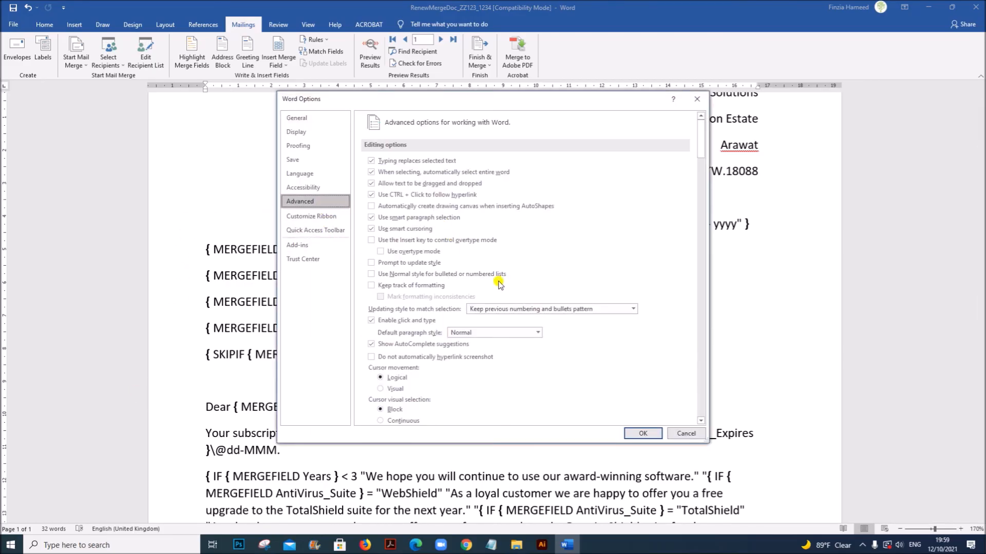
{"action": "scroll", "coordinate": [497, 231], "scroll_direction": "down", "scroll_amount": 6}
{"action": "scroll", "coordinate": [497, 293], "scroll_direction": "down", "scroll_amount": 10}
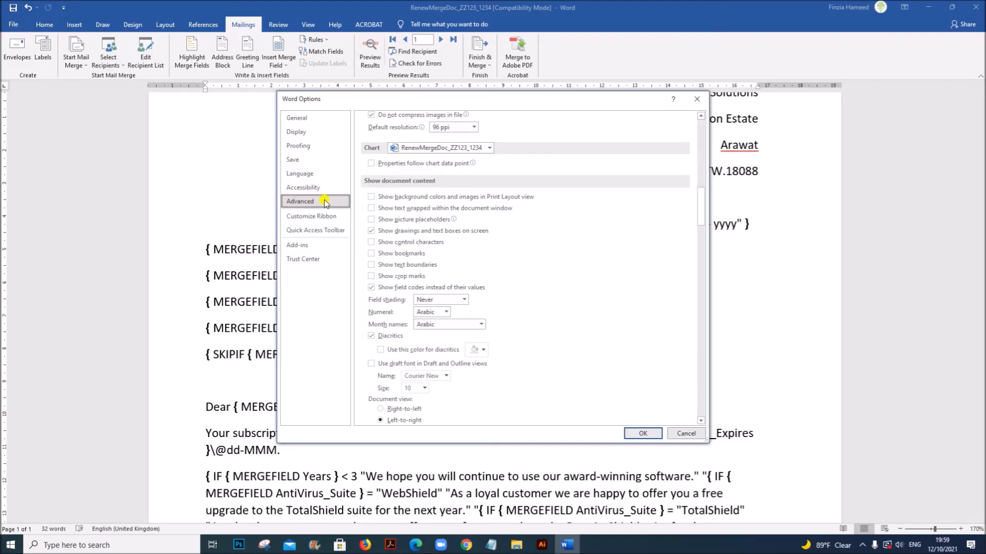
{"action": "left_click", "coordinate": [371, 288]}
{"action": "left_click", "coordinate": [636, 435]}
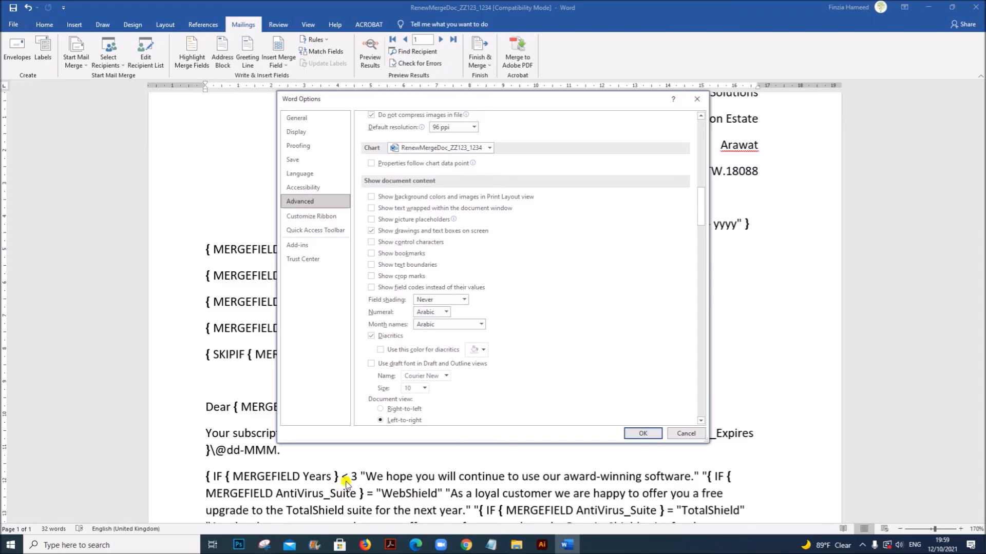
{"action": "left_click", "coordinate": [639, 434]}
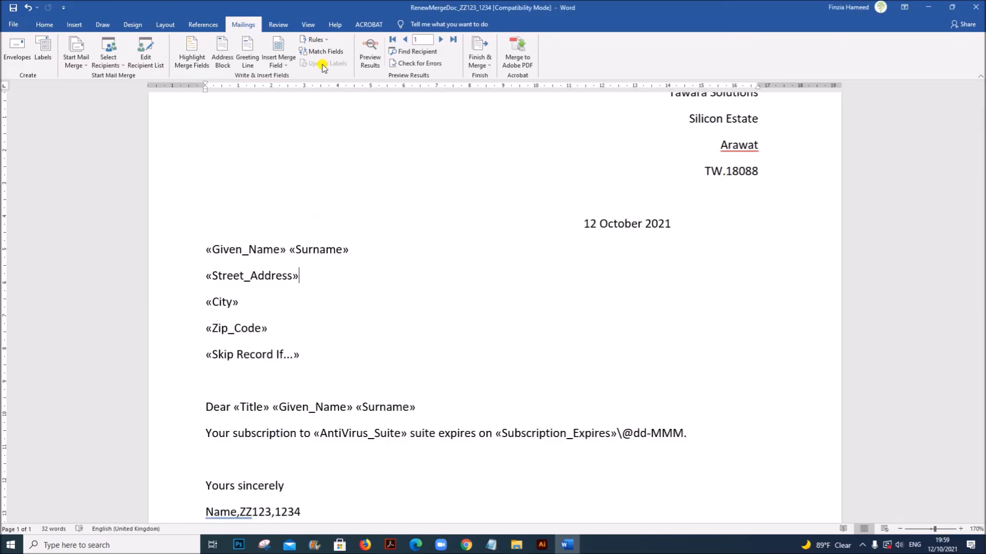
Merge all records into individual letters and check the date and subscription expiry line in the first letter
{"action": "left_click", "coordinate": [480, 61]}
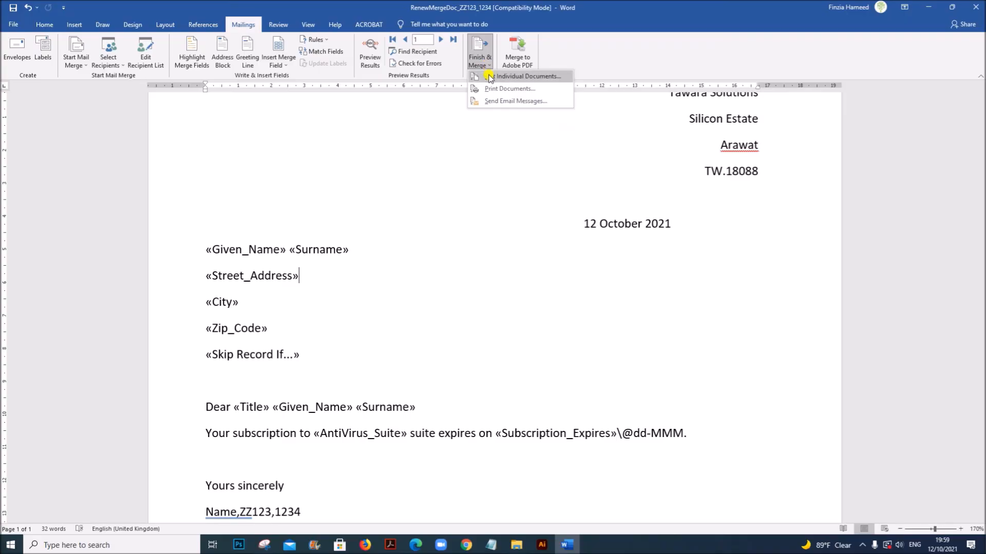
{"action": "left_click", "coordinate": [489, 76]}
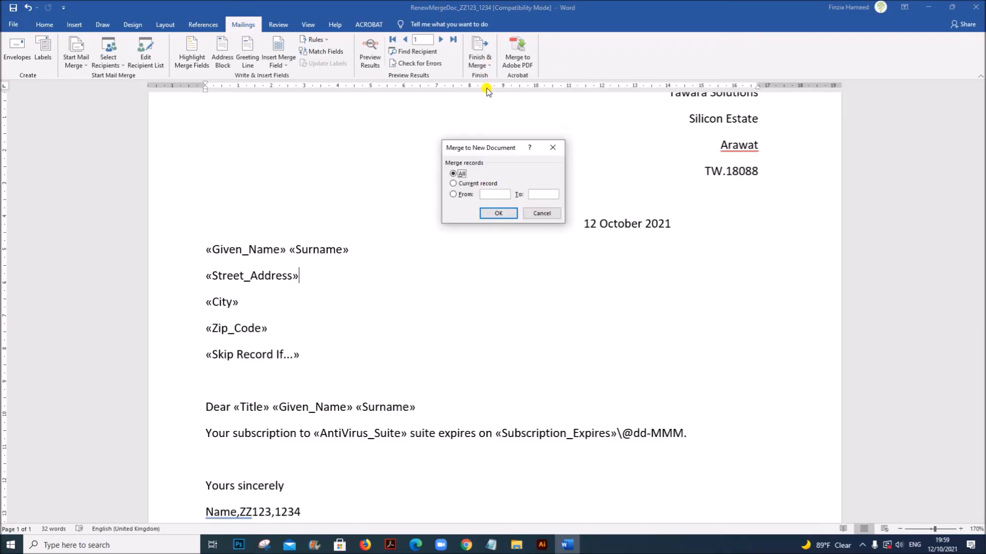
{"action": "left_click", "coordinate": [497, 214]}
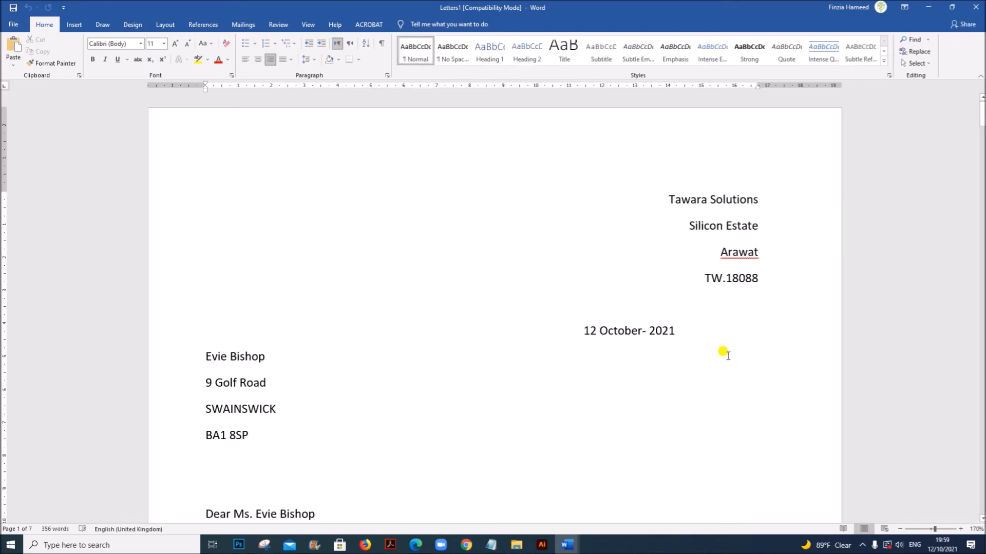
{"action": "left_click", "coordinate": [587, 333]}
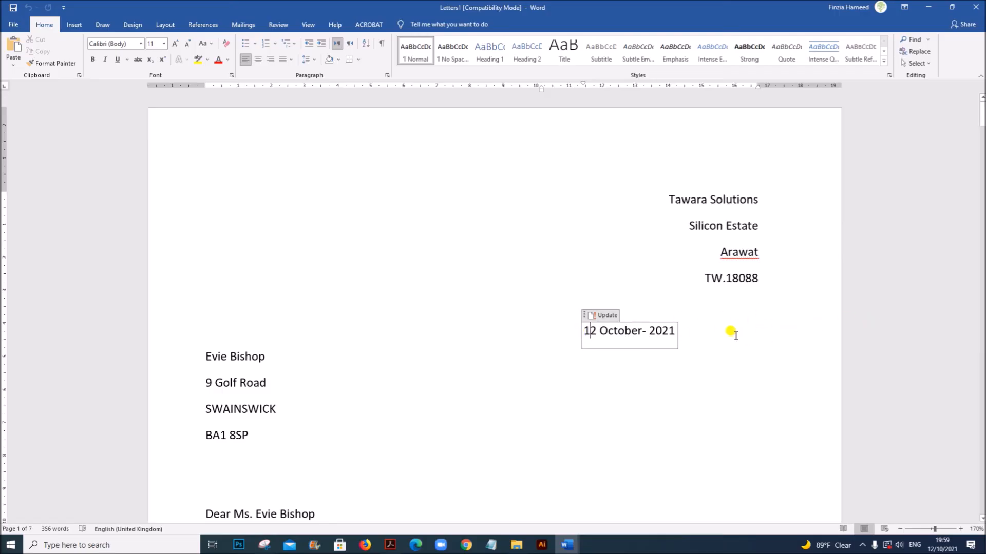
{"action": "scroll", "coordinate": [596, 355], "scroll_direction": "down", "scroll_amount": 3}
{"action": "scroll", "coordinate": [590, 354], "scroll_direction": "down", "scroll_amount": 2}
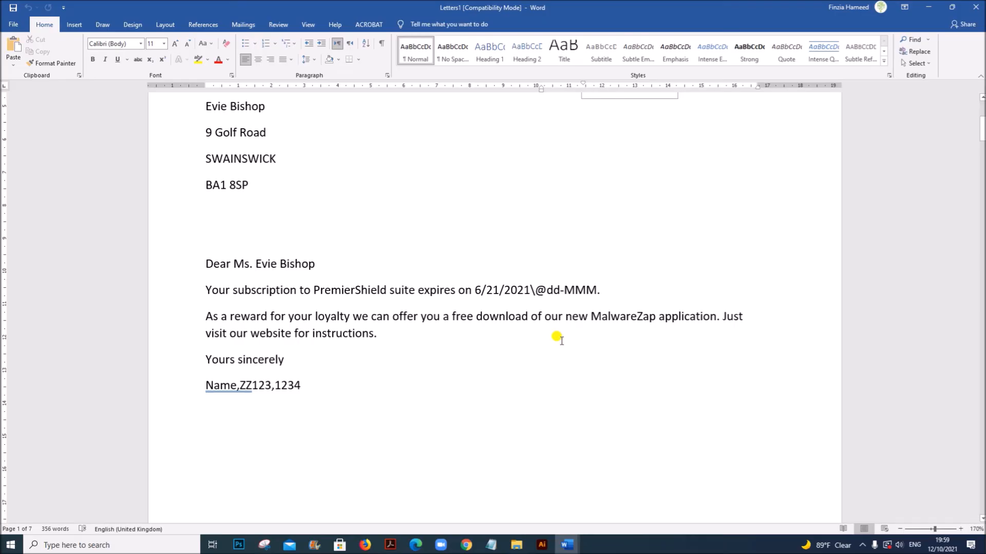
{"action": "left_click_drag", "start_coordinate": [532, 284], "coordinate": [596, 286]}
{"action": "key", "text": "ctrl+c"}
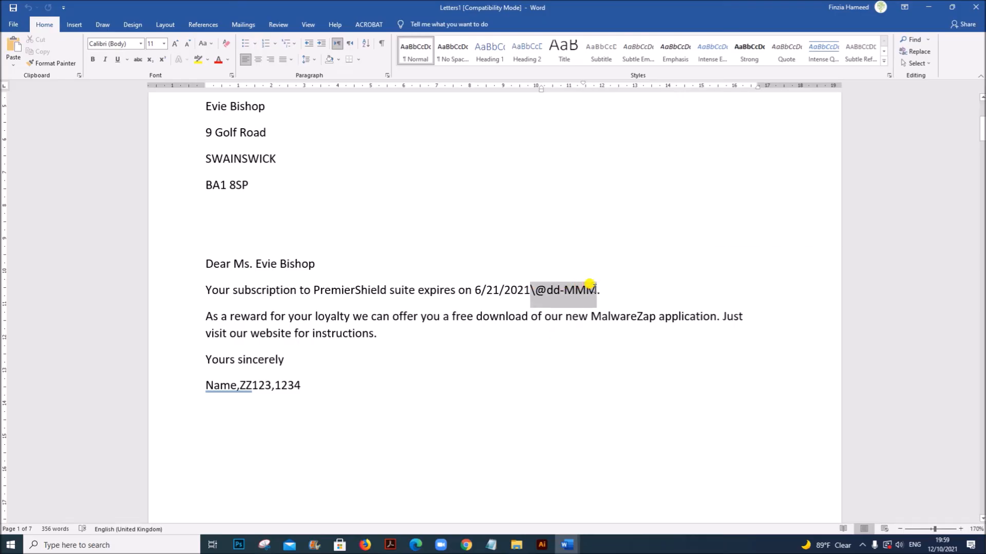
{"action": "left_click", "coordinate": [975, 7]}
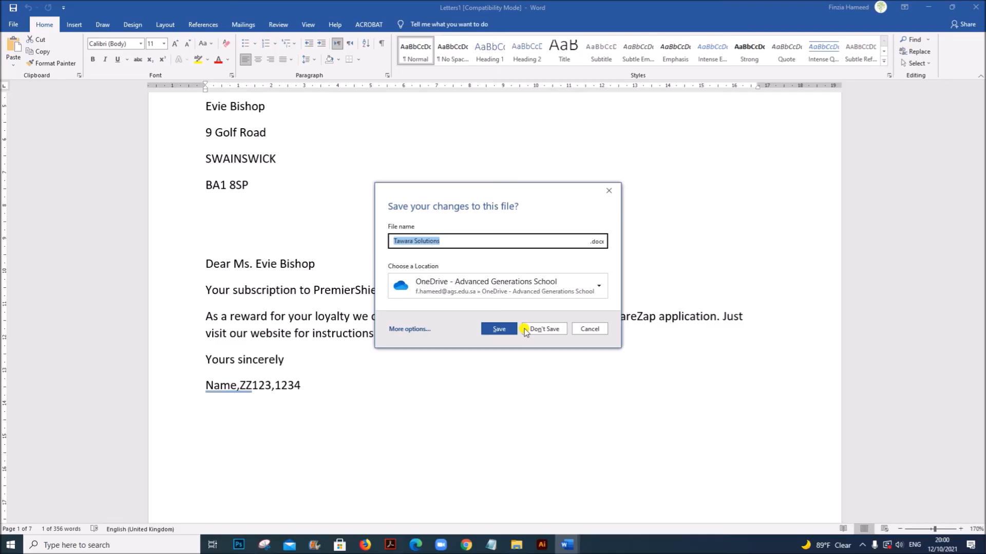
{"action": "left_click", "coordinate": [526, 330]}
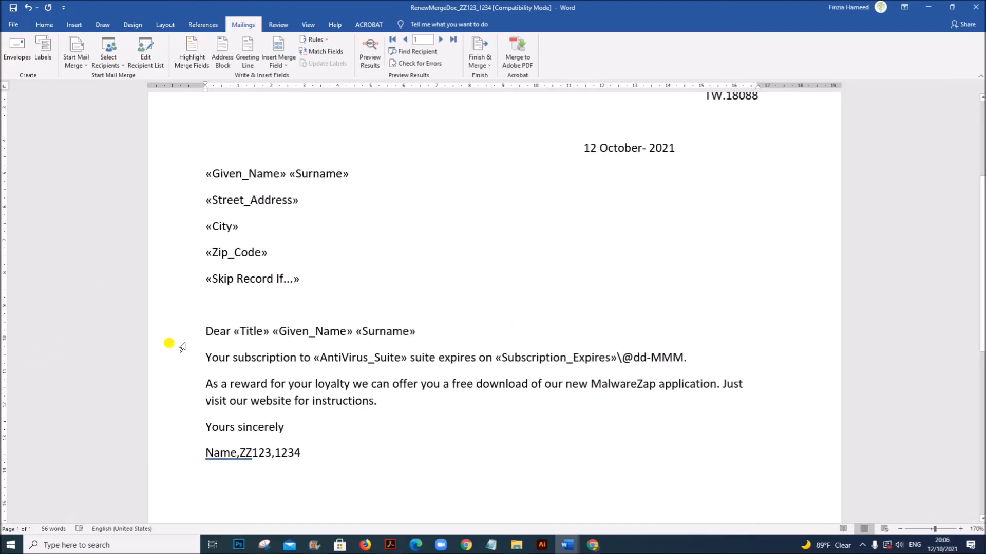
{"action": "left_click", "coordinate": [158, 360]}
{"action": "right_click", "coordinate": [246, 361]}
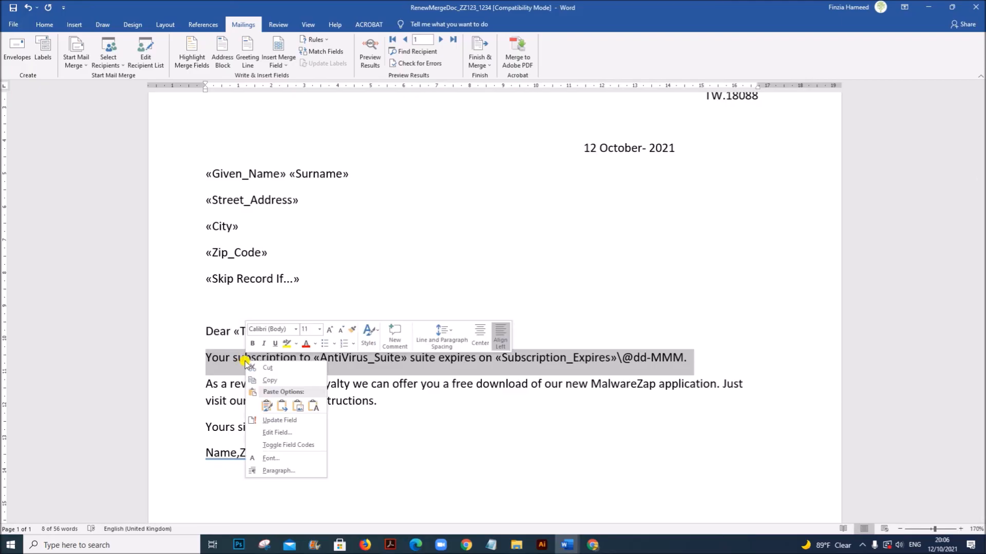
{"action": "left_click", "coordinate": [291, 445]}
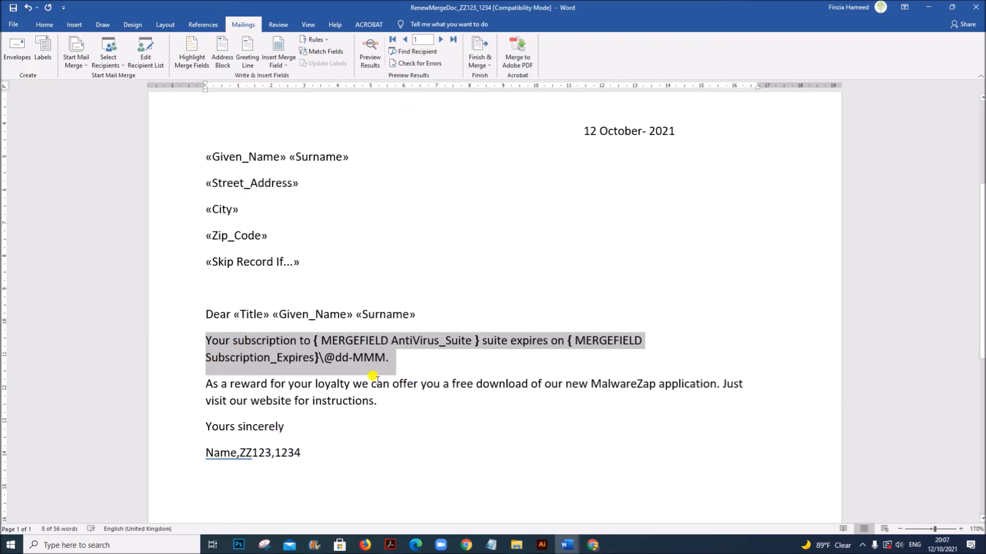
{"action": "left_click", "coordinate": [322, 358]}
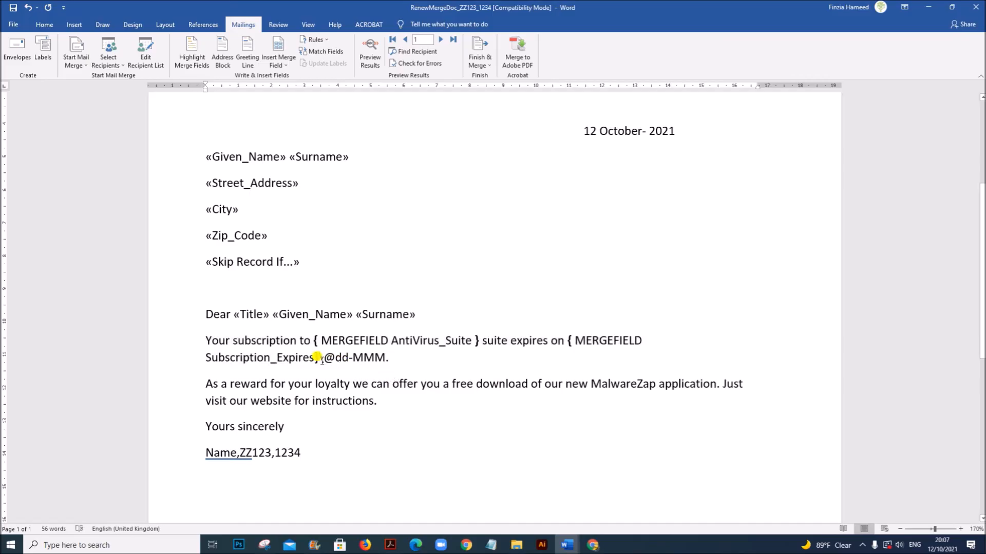
{"action": "left_click_drag", "start_coordinate": [330, 362], "coordinate": [373, 362]}
{"action": "left_click", "coordinate": [350, 362]}
{"action": "left_click_drag", "start_coordinate": [384, 357], "coordinate": [316, 356]}
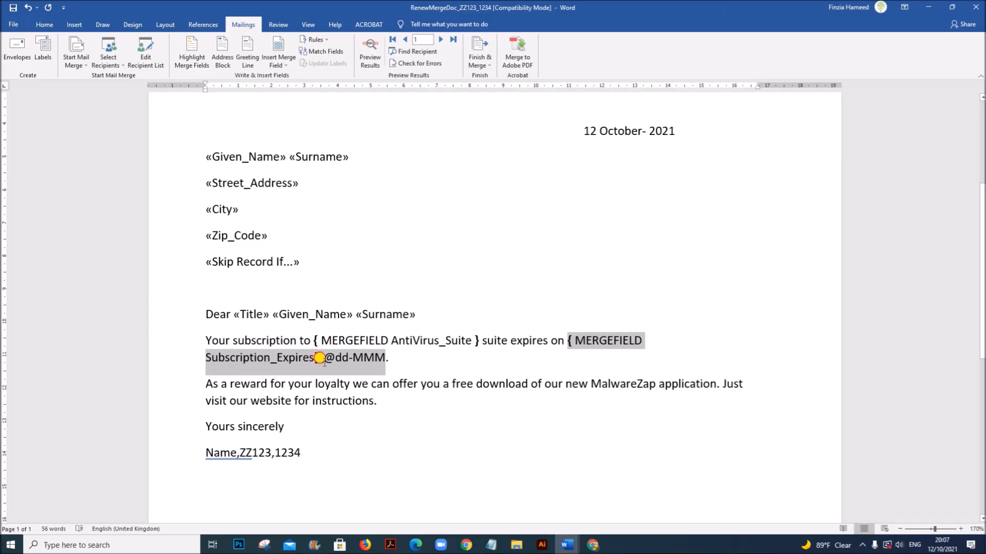
{"action": "left_click_drag", "start_coordinate": [324, 358], "coordinate": [376, 369]}
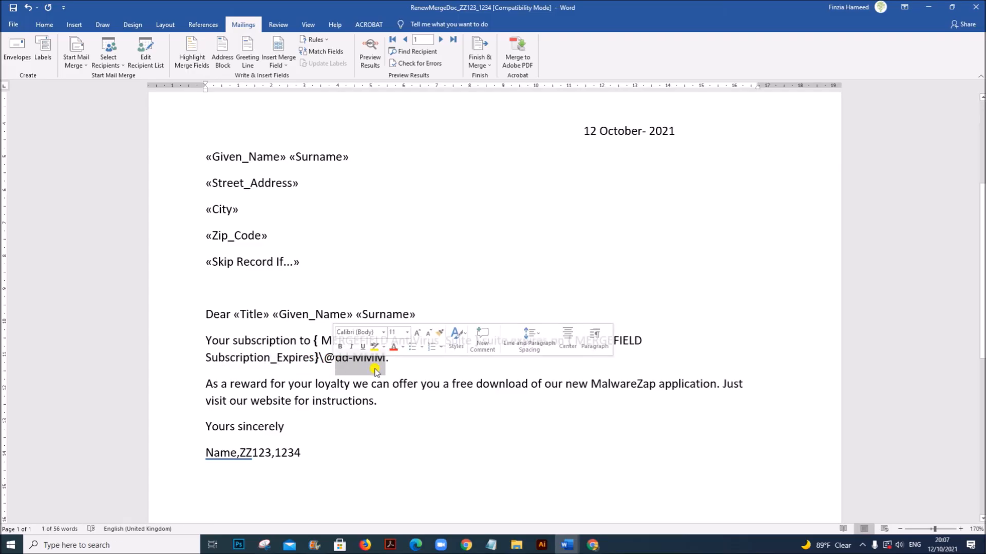
{"action": "key", "text": "shift+Left"}
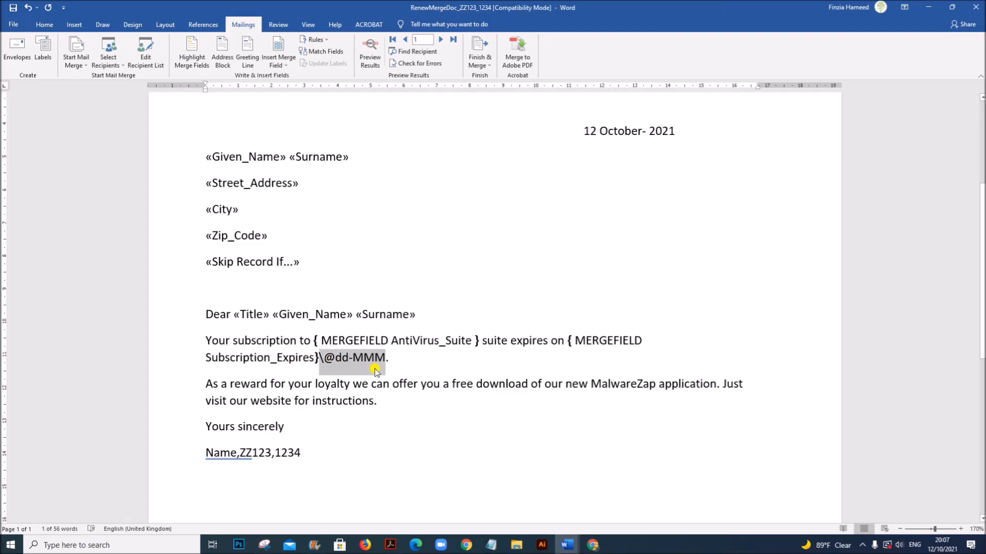
{"action": "key", "text": "Delete"}
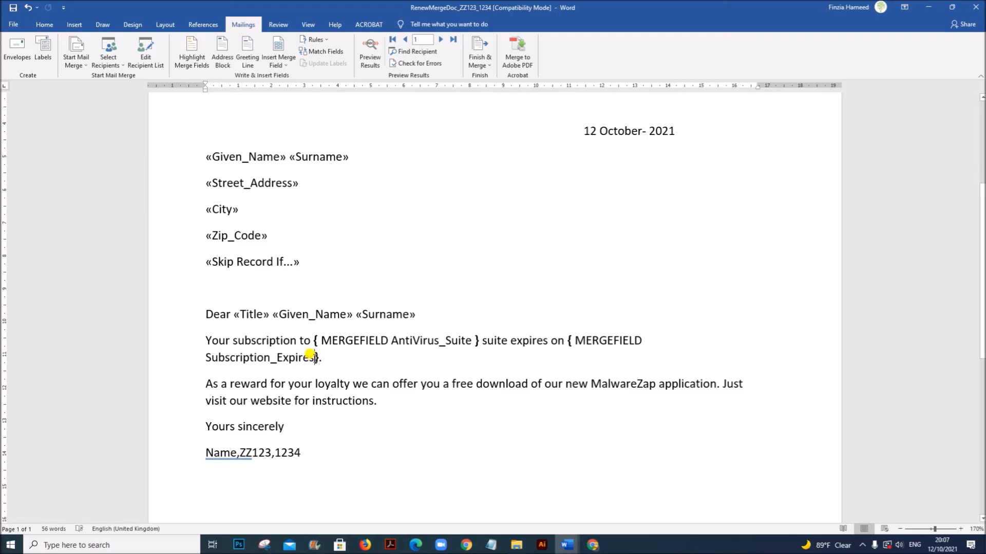
Place the \@ date switch inside the Subscription_Expires field's braces, with dd-MMM enclosed in double quotation marks
{"action": "key", "text": "ctrl+v"}
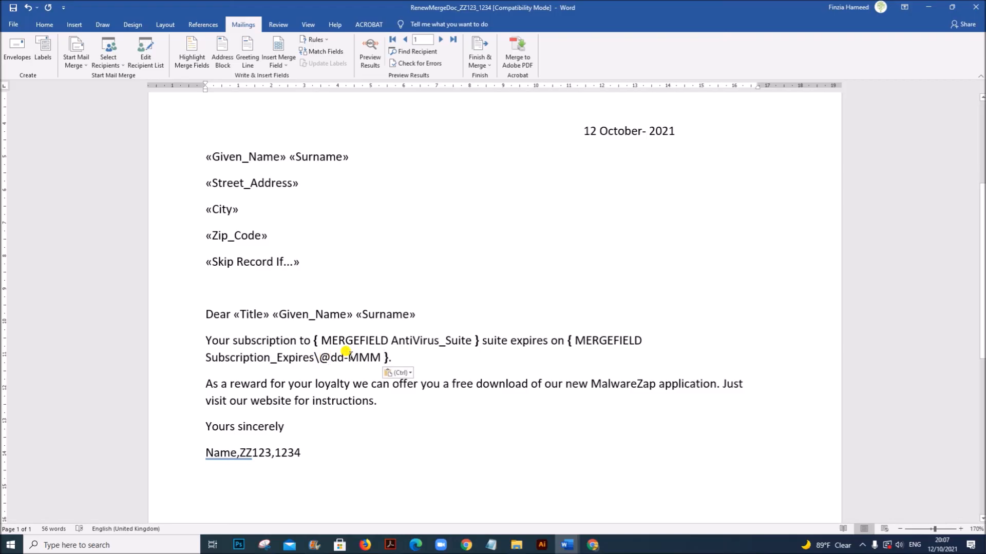
{"action": "left_click", "coordinate": [333, 357]}
{"action": "type", "text": "\""}
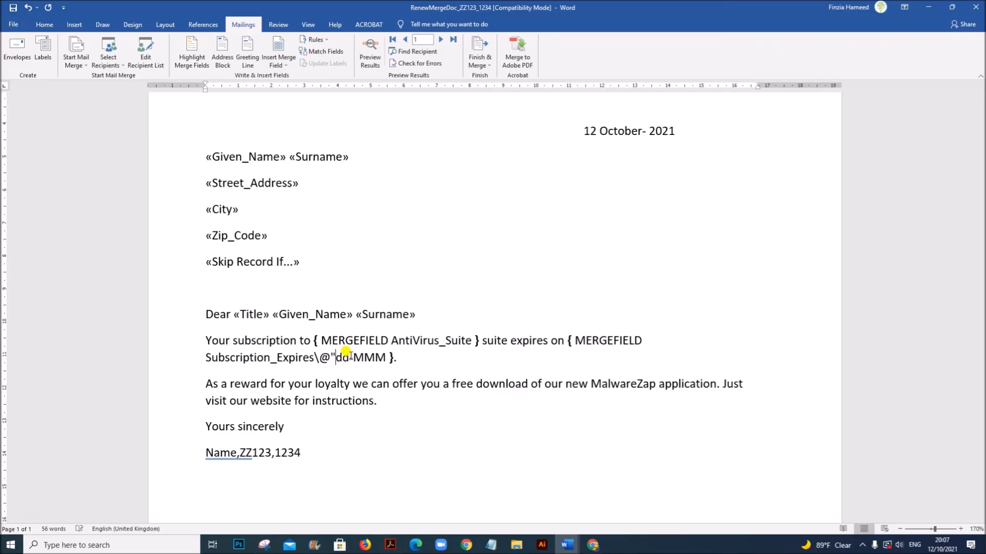
{"action": "left_click", "coordinate": [386, 358]}
{"action": "type", "text": "\""}
Shift the date below the company address so it lines up with the page's right margin on a single line
{"action": "scroll", "coordinate": [447, 334], "scroll_direction": "up", "scroll_amount": 5}
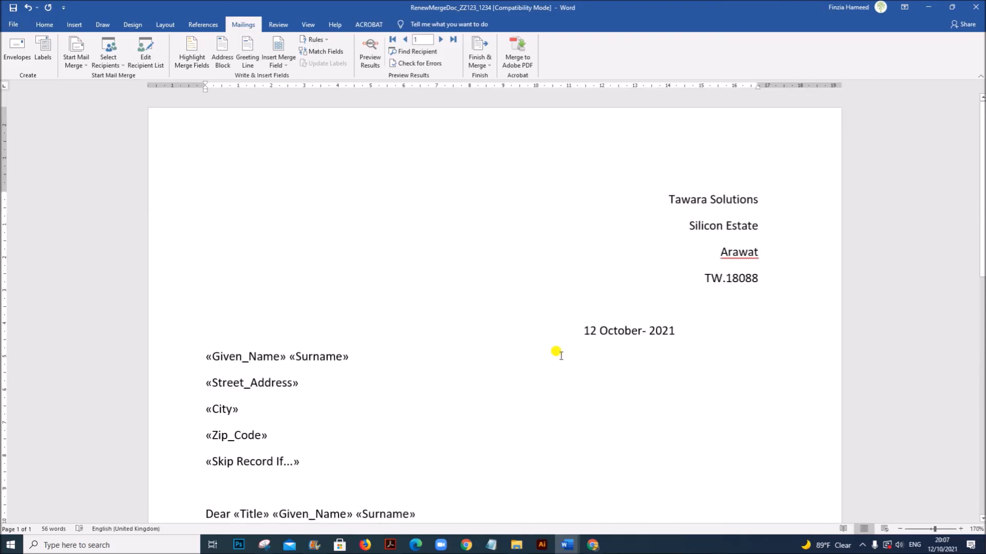
{"action": "left_click", "coordinate": [584, 331]}
{"action": "key", "text": "Tab"}
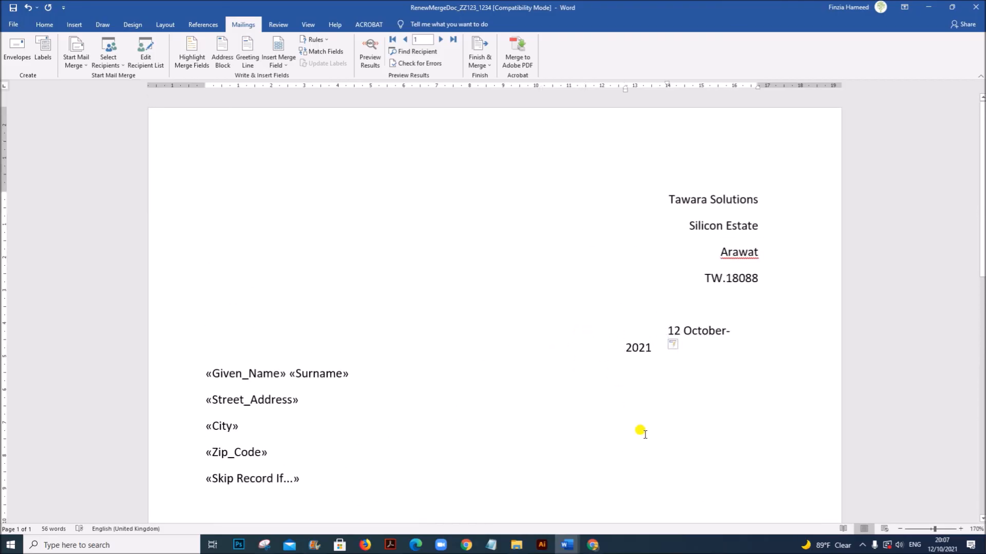
{"action": "key", "text": "BackSpace"}
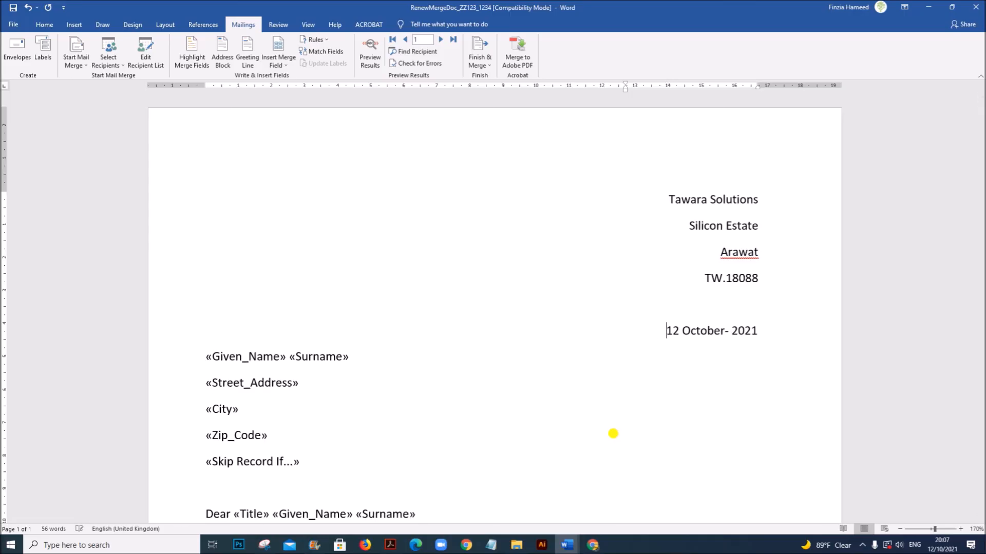
{"action": "key", "text": "BackSpace"}
Insert a space after the comma following the name in the line under "Yours sincerely"
{"action": "scroll", "coordinate": [508, 446], "scroll_direction": "down", "scroll_amount": 5}
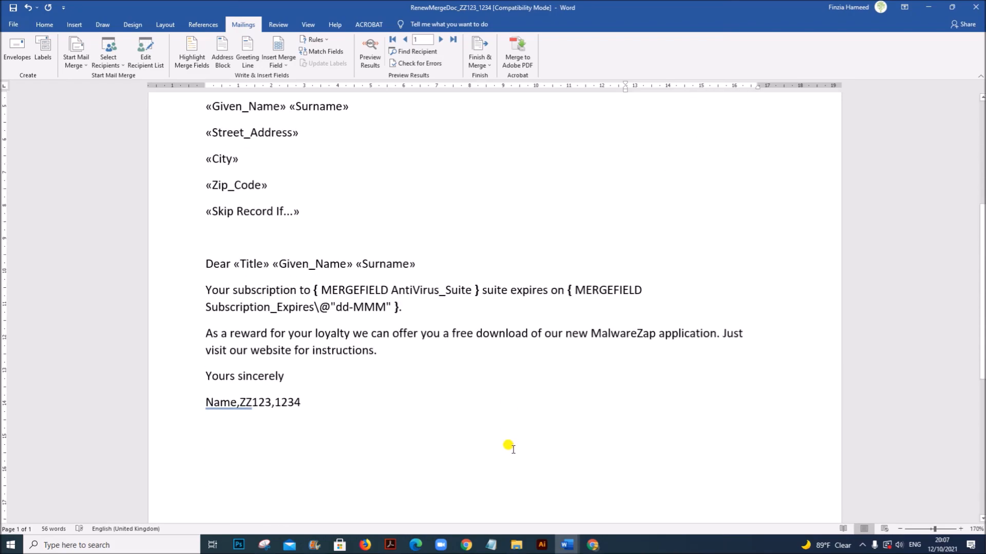
{"action": "scroll", "coordinate": [509, 446], "scroll_direction": "down", "scroll_amount": 1}
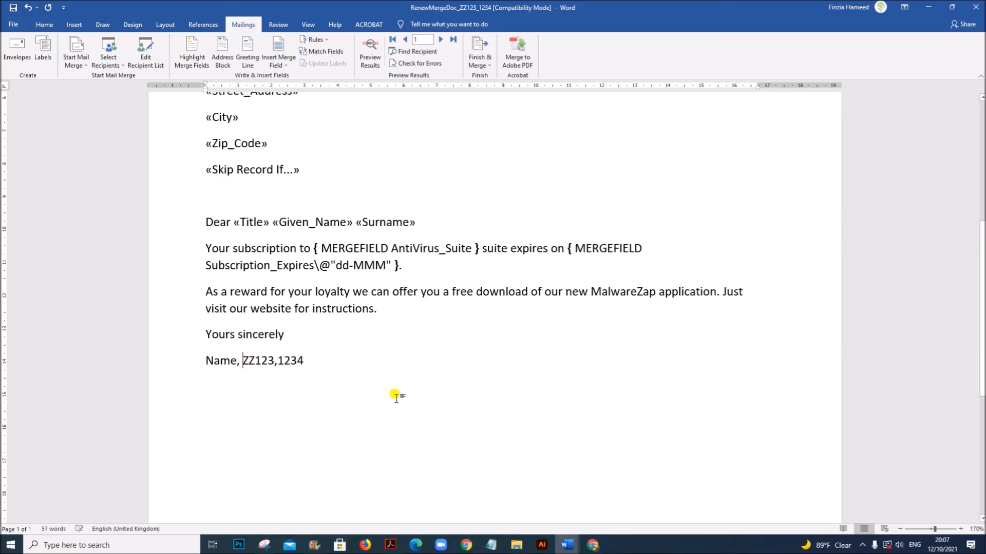
{"action": "scroll", "coordinate": [395, 396], "scroll_direction": "up", "scroll_amount": 2}
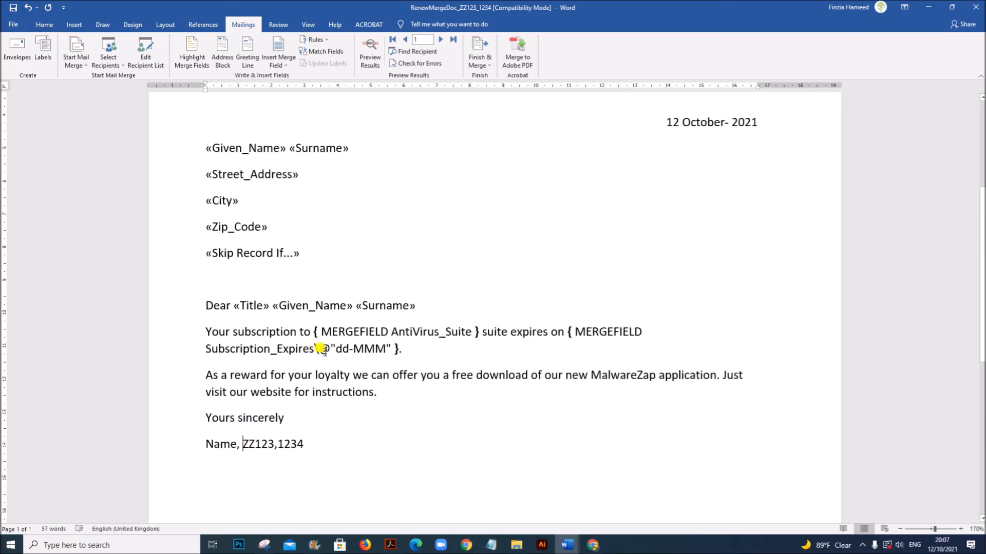
{"action": "left_click_drag", "start_coordinate": [332, 349], "coordinate": [390, 349]}
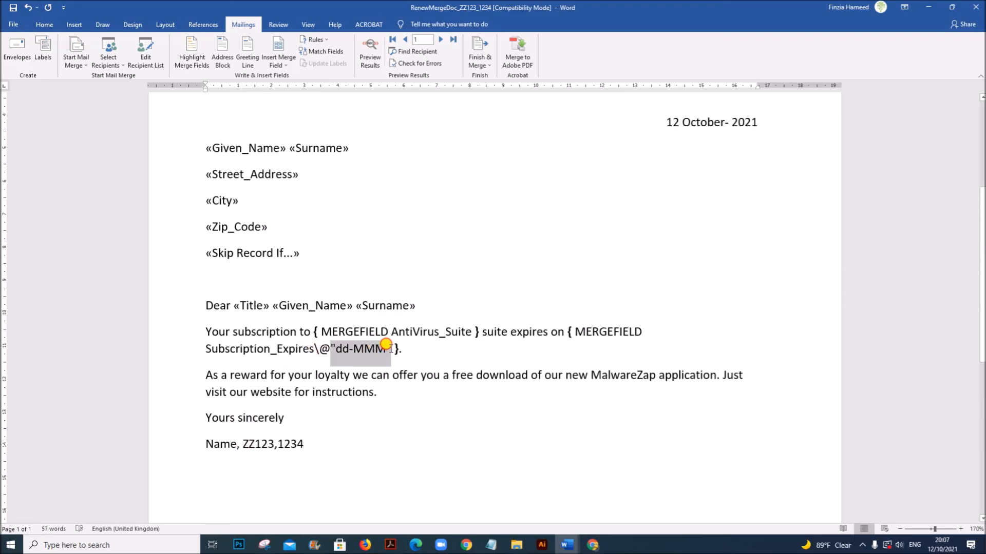
{"action": "left_click_drag", "start_coordinate": [314, 349], "coordinate": [375, 349]}
{"action": "left_click_drag", "start_coordinate": [203, 348], "coordinate": [393, 349]}
{"action": "left_click", "coordinate": [410, 349]}
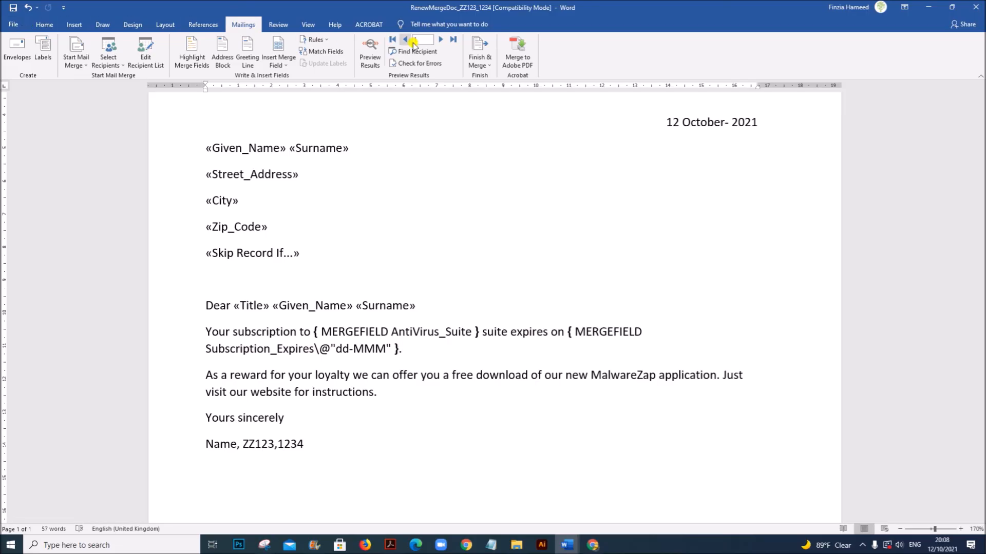
Merge all records into individual letters and check the date alignment and subscription expiry format in the first letter
{"action": "left_click", "coordinate": [485, 67]}
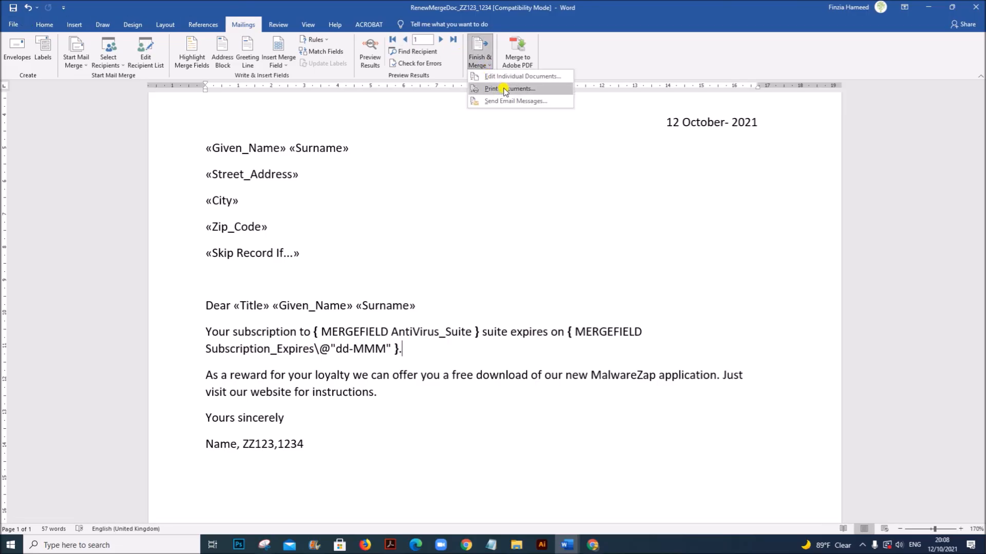
{"action": "left_click", "coordinate": [504, 77]}
{"action": "left_click", "coordinate": [497, 217]}
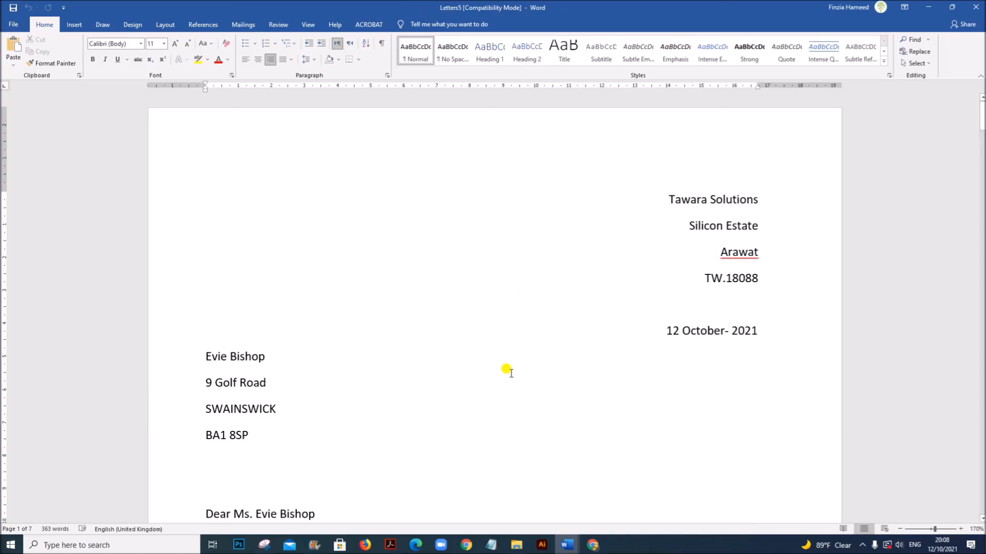
{"action": "scroll", "coordinate": [511, 373], "scroll_direction": "down", "scroll_amount": 2}
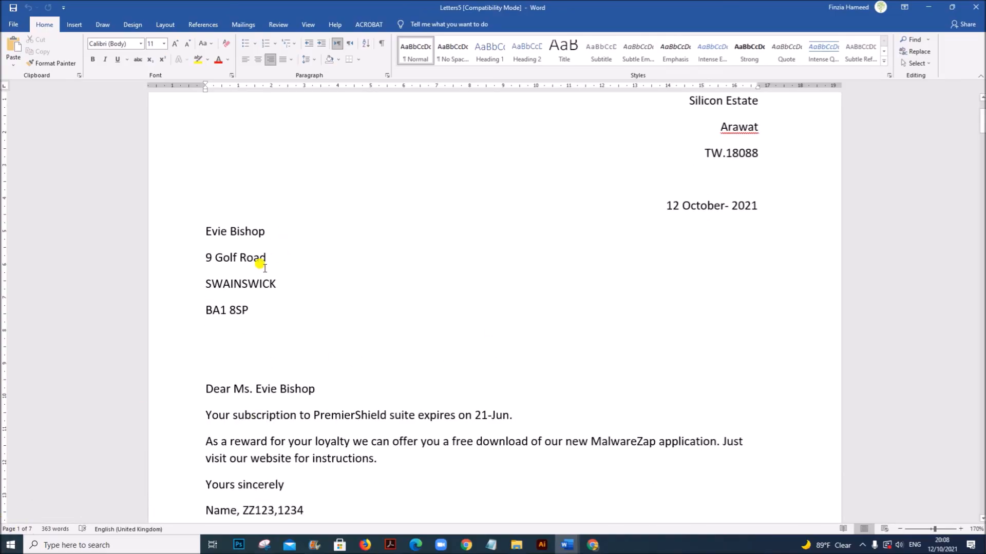
{"action": "scroll", "coordinate": [261, 264], "scroll_direction": "down", "scroll_amount": 4}
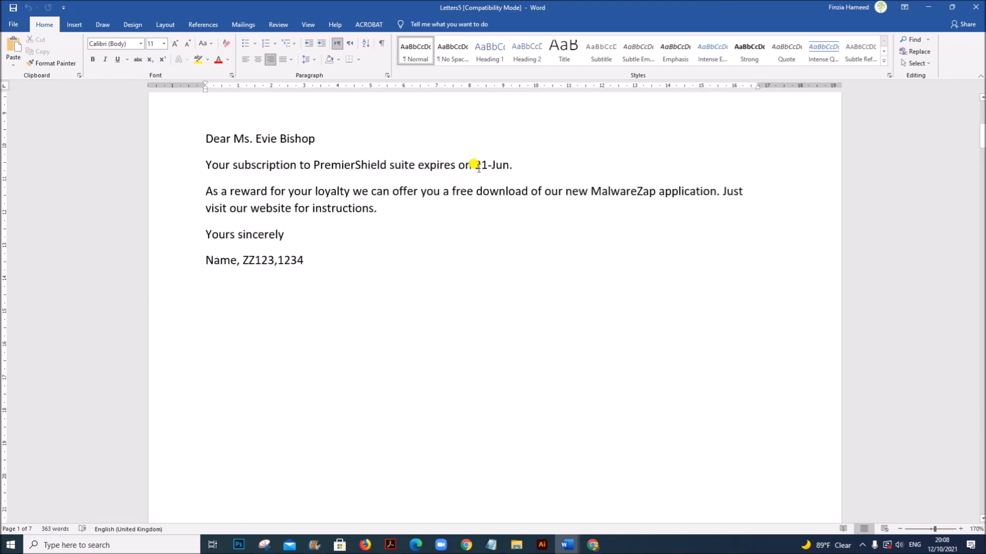
Check the subscription expiry date and the letter date in the first merged letter
{"action": "left_click_drag", "start_coordinate": [474, 166], "coordinate": [510, 166]}
{"action": "scroll", "coordinate": [531, 262], "scroll_direction": "up", "scroll_amount": 5}
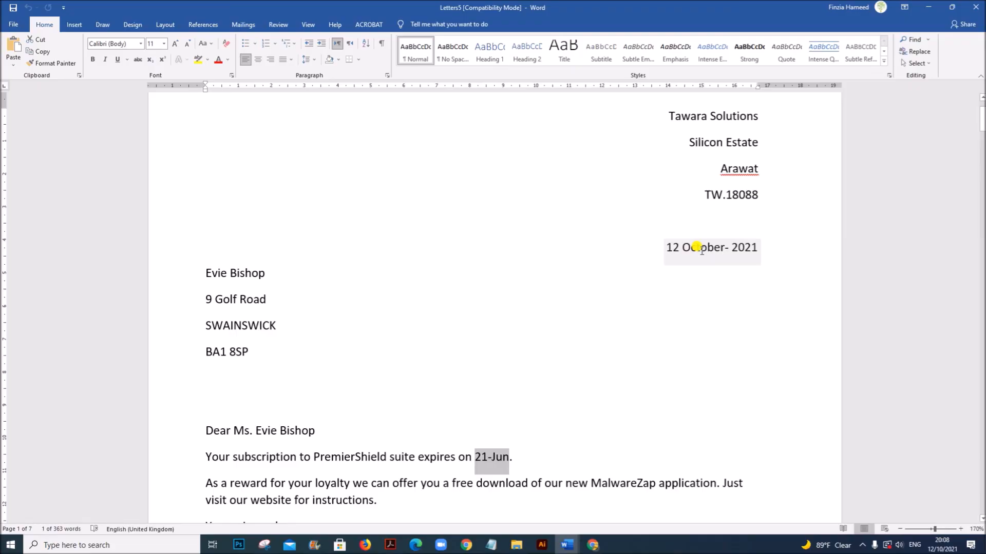
{"action": "left_click", "coordinate": [697, 248]}
{"action": "scroll", "coordinate": [421, 283], "scroll_direction": "down", "scroll_amount": 5}
{"action": "left_click", "coordinate": [413, 308]}
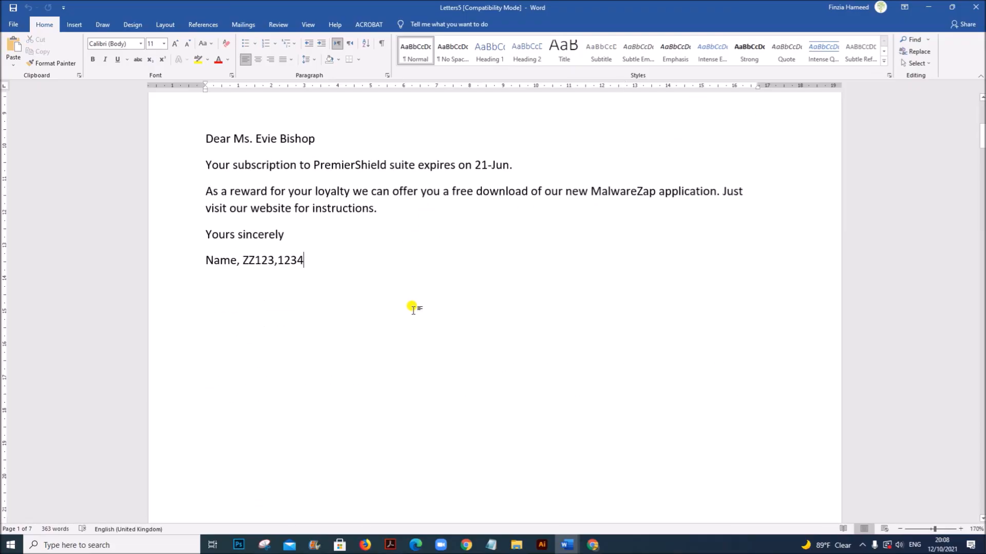
Compare the first letter's suite name and MalwareZap offer paragraph with the PremierShield wording in the exam paper PDF
{"action": "scroll", "coordinate": [410, 307], "scroll_direction": "up", "scroll_amount": 1}
{"action": "left_click_drag", "start_coordinate": [314, 206], "coordinate": [387, 206]}
{"action": "left_click_drag", "start_coordinate": [207, 229], "coordinate": [377, 250]}
{"action": "left_click", "coordinate": [391, 545]}
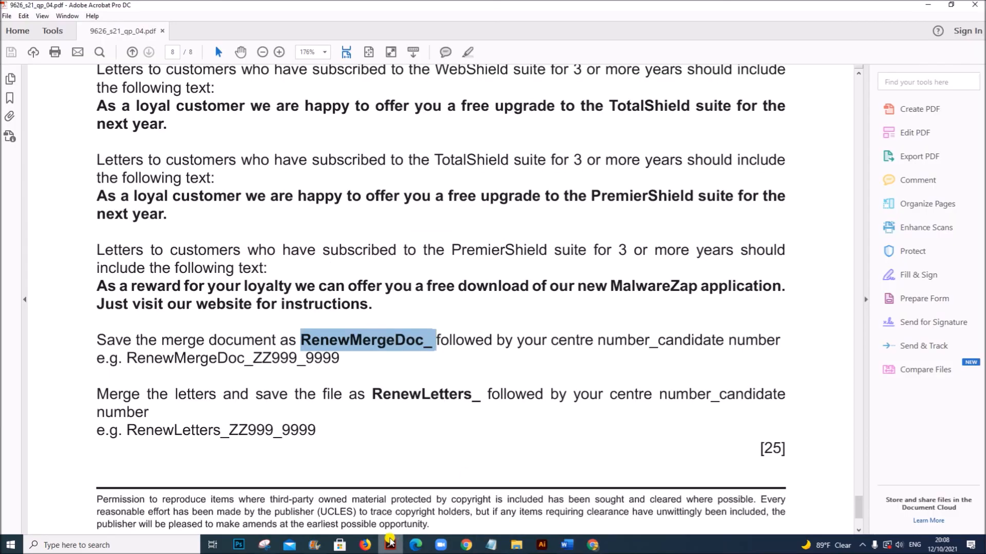
{"action": "scroll", "coordinate": [349, 286], "scroll_direction": "up", "scroll_amount": 1}
{"action": "left_click_drag", "start_coordinate": [452, 282], "coordinate": [524, 282]}
{"action": "left_click_drag", "start_coordinate": [101, 308], "coordinate": [369, 331]}
Switch to the RenewMergeDoc_ZZ123_1234 main document in Word and look over its merge fields and offer text
{"action": "left_click", "coordinate": [556, 547]}
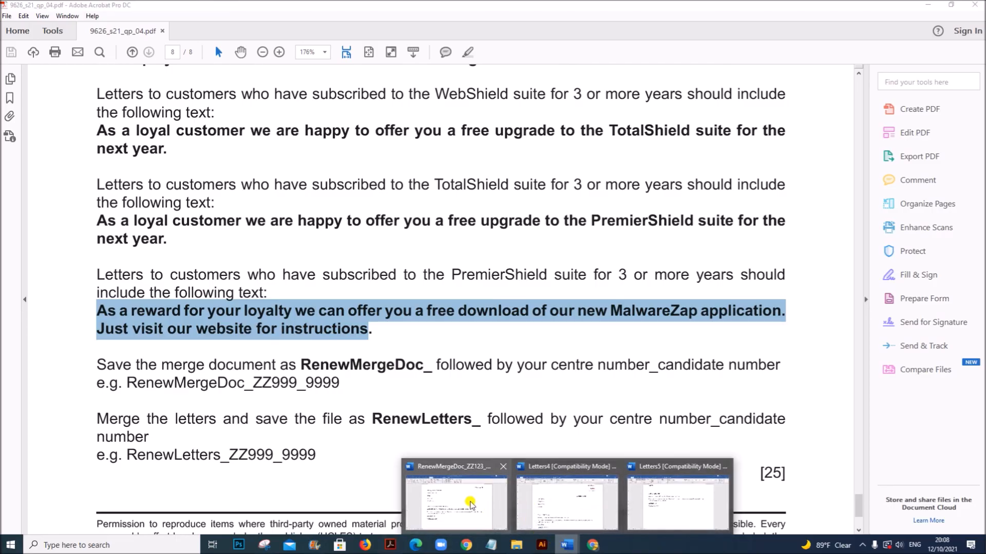
{"action": "left_click", "coordinate": [455, 506]}
{"action": "scroll", "coordinate": [390, 410], "scroll_direction": "down", "scroll_amount": 3}
{"action": "scroll", "coordinate": [391, 411], "scroll_direction": "down", "scroll_amount": 5}
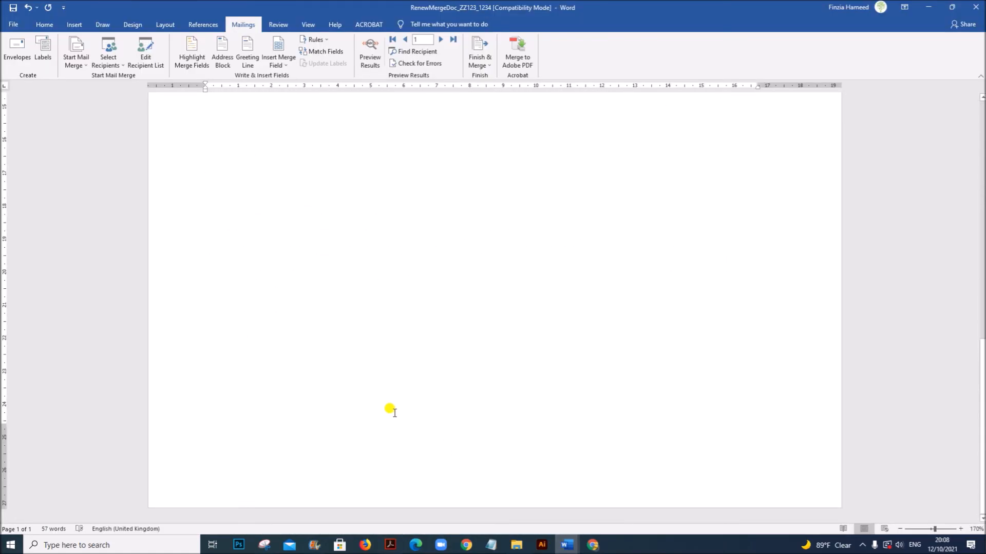
{"action": "scroll", "coordinate": [390, 411], "scroll_direction": "up", "scroll_amount": 8}
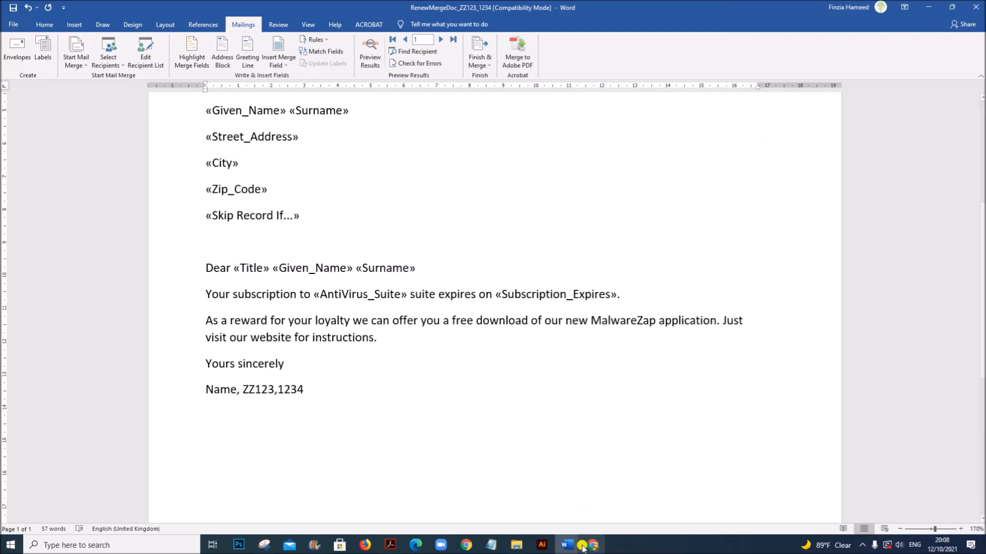
Compare the second merged letter's free upgrade text in Letters5 with the exam paper's wording for WebShield customers
{"action": "mouse_move", "coordinate": [567, 545]}
{"action": "left_click", "coordinate": [646, 501]}
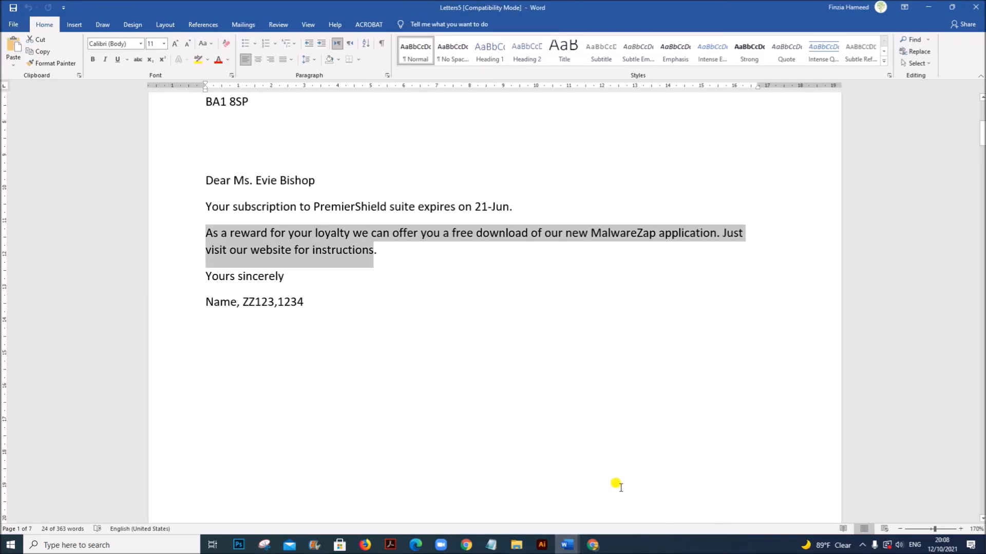
{"action": "scroll", "coordinate": [557, 446], "scroll_direction": "down", "scroll_amount": 15}
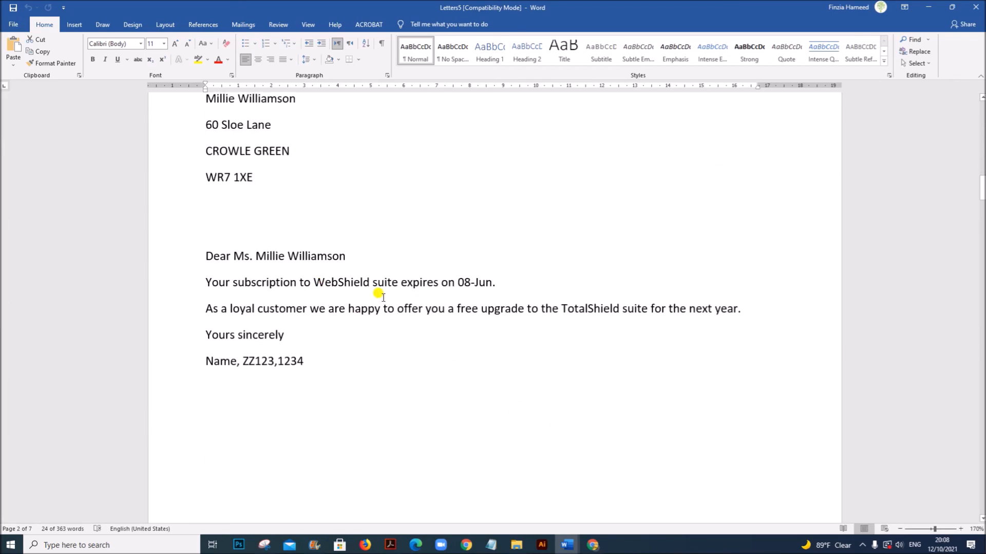
{"action": "left_click", "coordinate": [390, 545]}
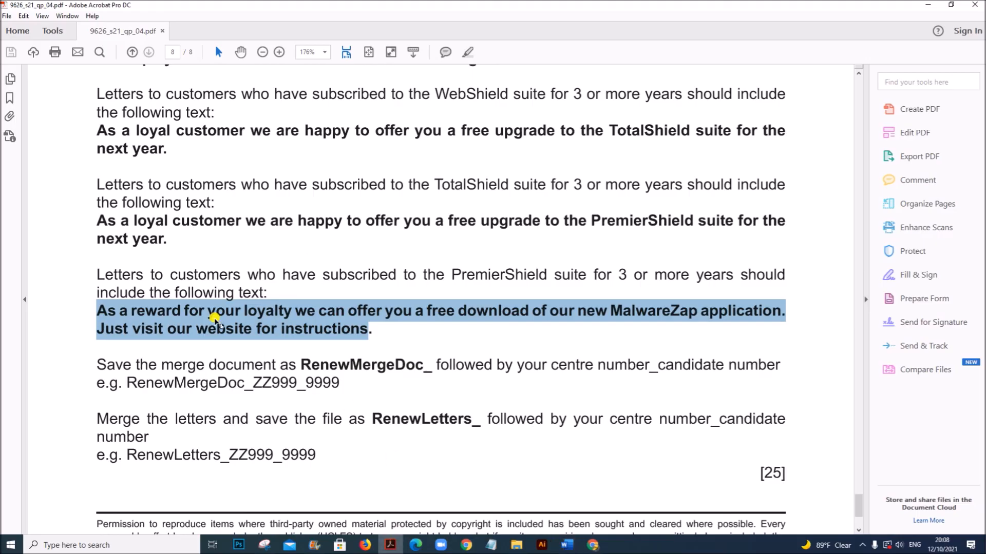
{"action": "left_click_drag", "start_coordinate": [98, 129], "coordinate": [156, 145]}
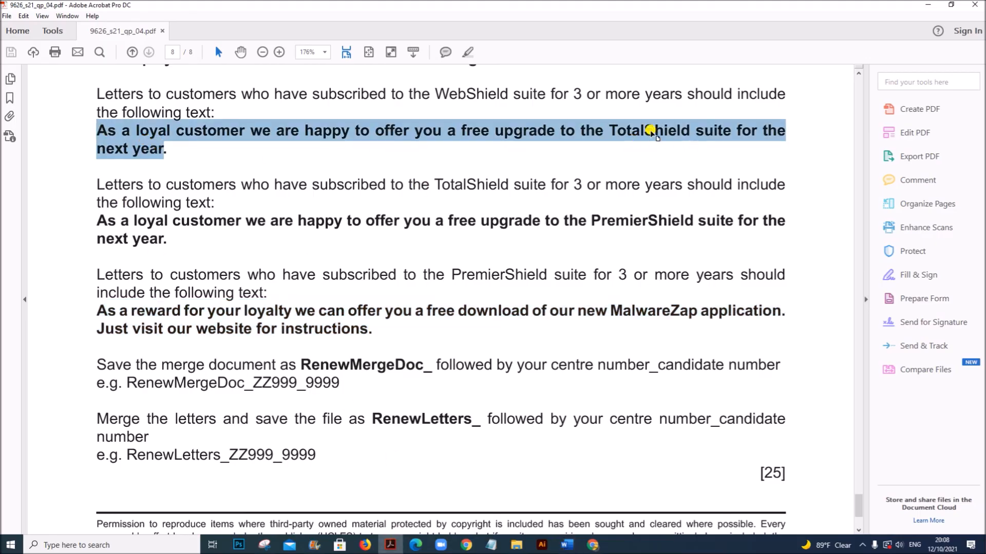
{"action": "mouse_move", "coordinate": [572, 550]}
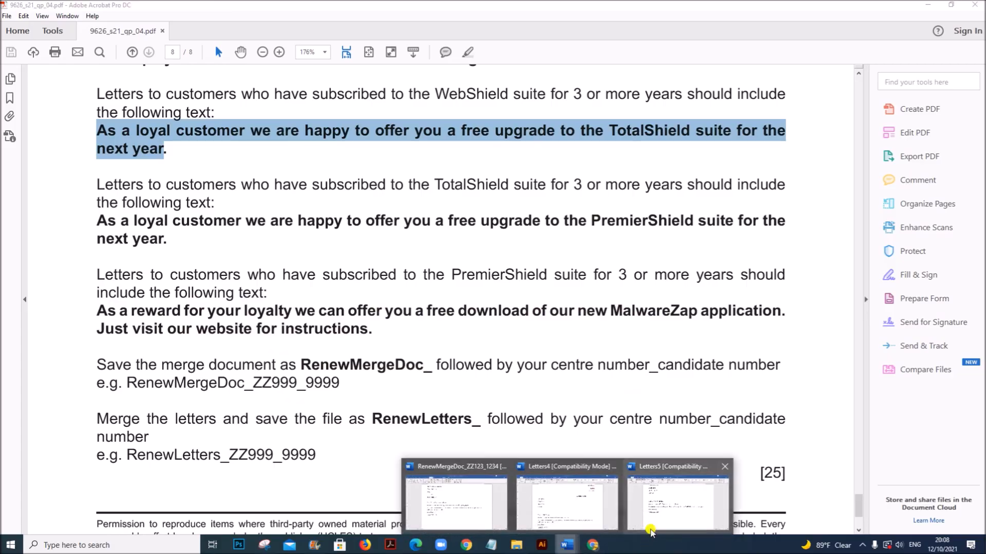
{"action": "left_click", "coordinate": [657, 513]}
{"action": "left_click_drag", "start_coordinate": [551, 307], "coordinate": [619, 308]}
Check the subscription line and the closing offer sentence in the third merged letter
{"action": "scroll", "coordinate": [440, 395], "scroll_direction": "down", "scroll_amount": 15}
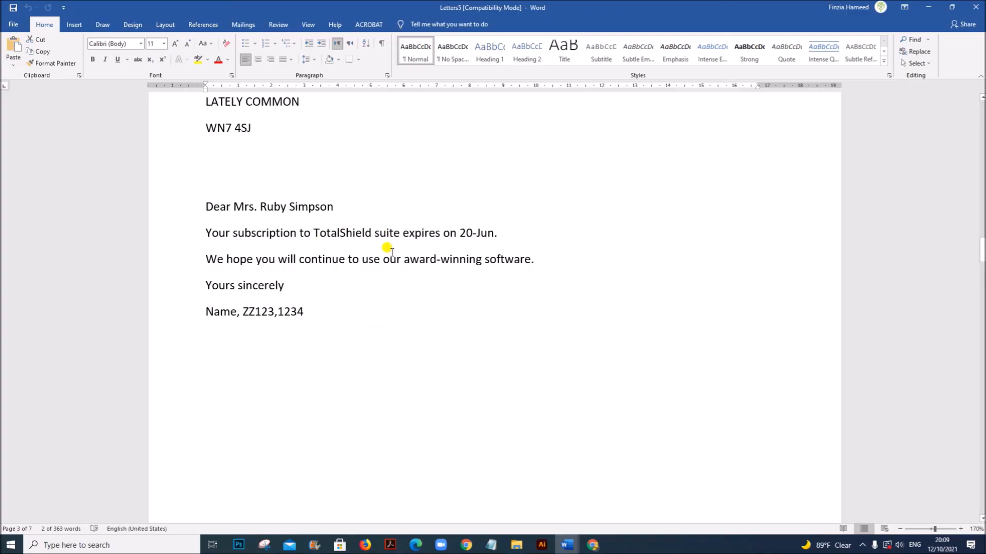
{"action": "scroll", "coordinate": [302, 272], "scroll_direction": "up", "scroll_amount": 3}
{"action": "left_click_drag", "start_coordinate": [190, 319], "coordinate": [193, 350]}
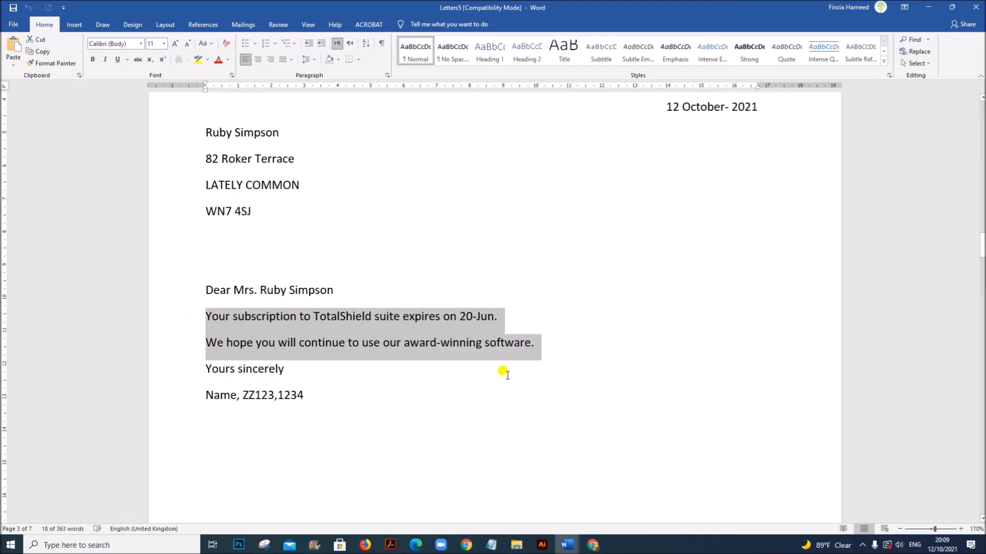
{"action": "left_click", "coordinate": [325, 359]}
Examine the remaining merged letters for the correct suite, expiry date format and offer text
{"action": "scroll", "coordinate": [424, 396], "scroll_direction": "down", "scroll_amount": 15}
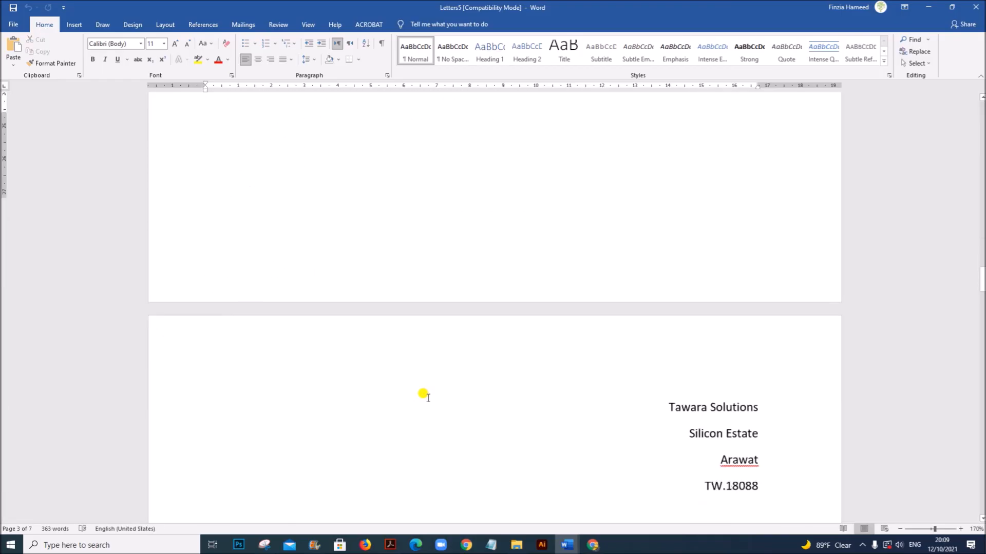
{"action": "scroll", "coordinate": [427, 398], "scroll_direction": "down", "scroll_amount": 3}
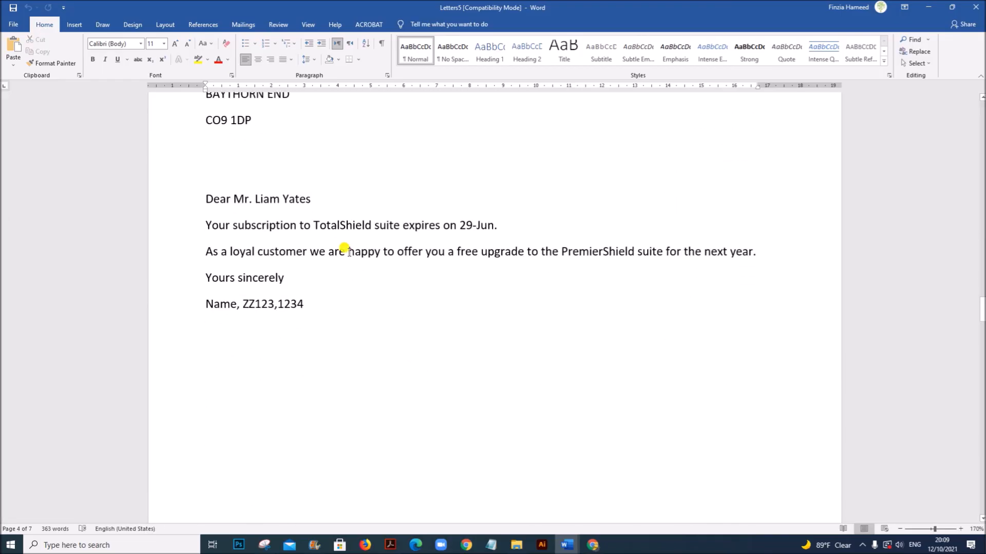
{"action": "scroll", "coordinate": [346, 277], "scroll_direction": "down", "scroll_amount": 6}
{"action": "scroll", "coordinate": [374, 269], "scroll_direction": "up", "scroll_amount": 6}
{"action": "scroll", "coordinate": [521, 238], "scroll_direction": "down", "scroll_amount": 20}
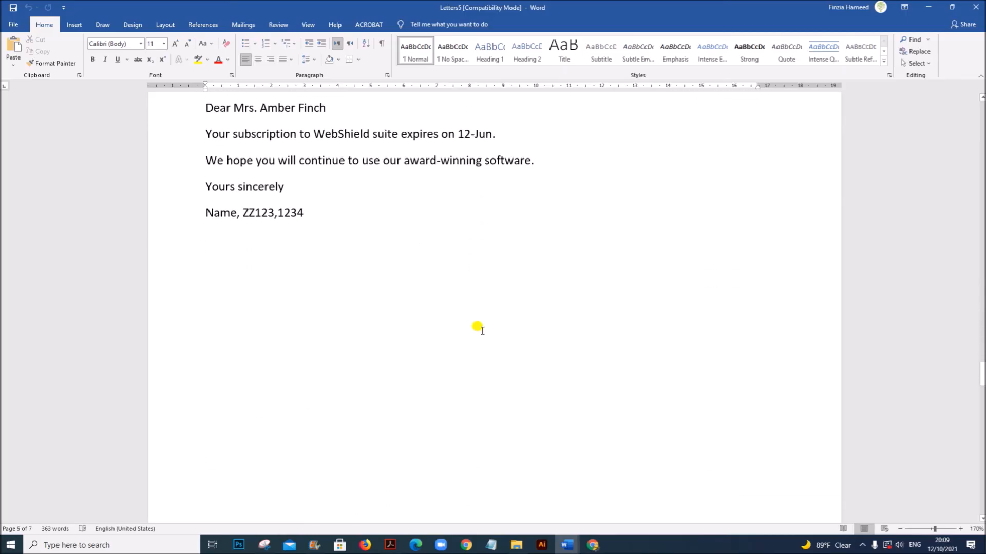
{"action": "scroll", "coordinate": [482, 331], "scroll_direction": "down", "scroll_amount": 15}
{"action": "scroll", "coordinate": [220, 458], "scroll_direction": "up", "scroll_amount": 19}
{"action": "scroll", "coordinate": [429, 495], "scroll_direction": "up", "scroll_amount": 1}
Save the merged letters in the Examination folder as a Word document named RenewLetters_ZZ123_1234, following the exam paper's naming instruction
{"action": "left_click", "coordinate": [390, 545]}
{"action": "left_click_drag", "start_coordinate": [140, 417], "coordinate": [432, 417]}
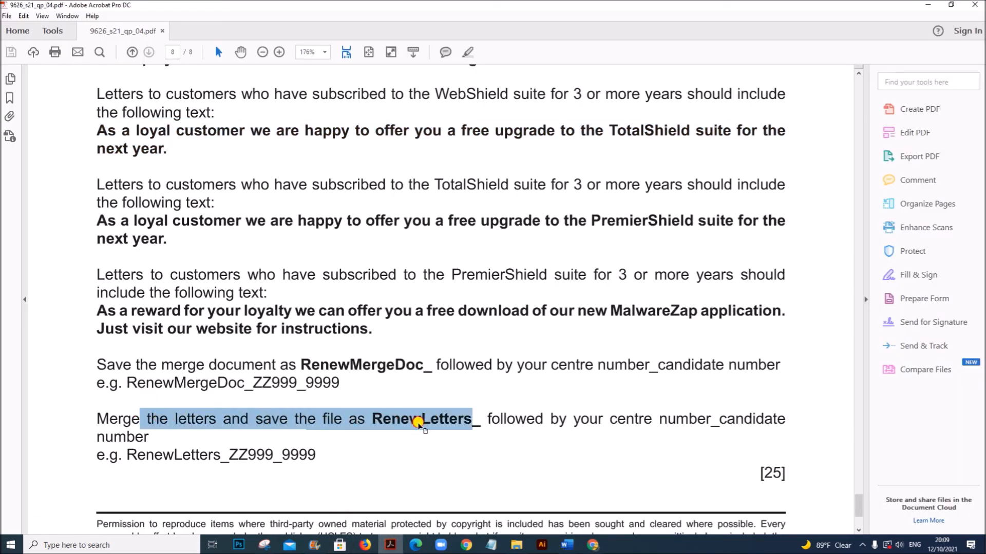
{"action": "left_click", "coordinate": [419, 422]}
{"action": "left_click", "coordinate": [567, 546]}
{"action": "left_click", "coordinate": [619, 468]}
{"action": "left_click", "coordinate": [545, 329]}
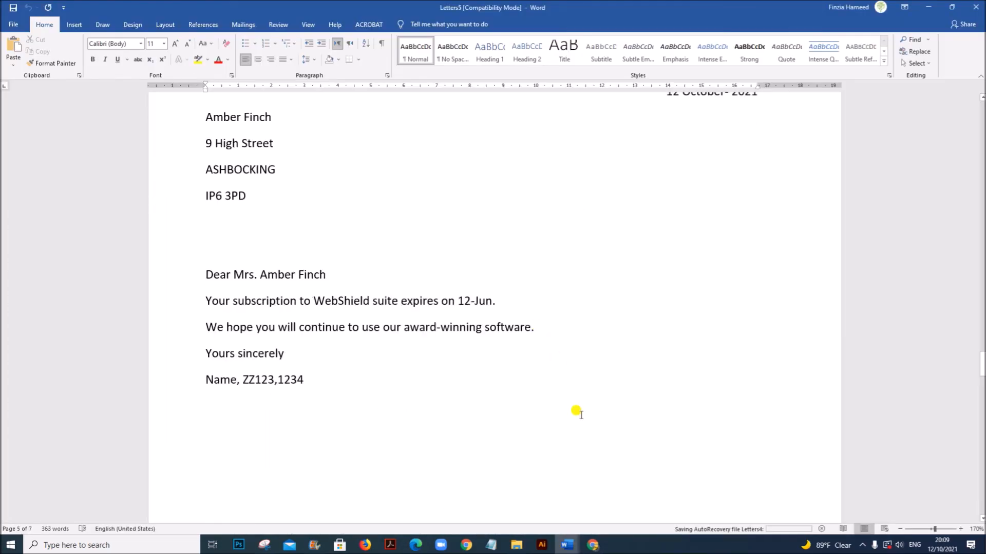
{"action": "scroll", "coordinate": [436, 292], "scroll_direction": "down", "scroll_amount": 3}
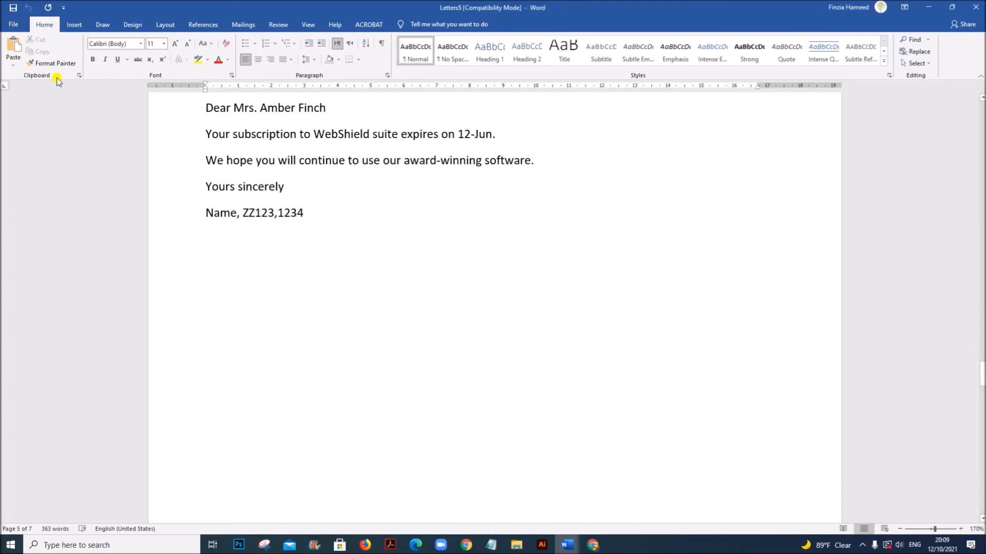
{"action": "left_click", "coordinate": [12, 26]}
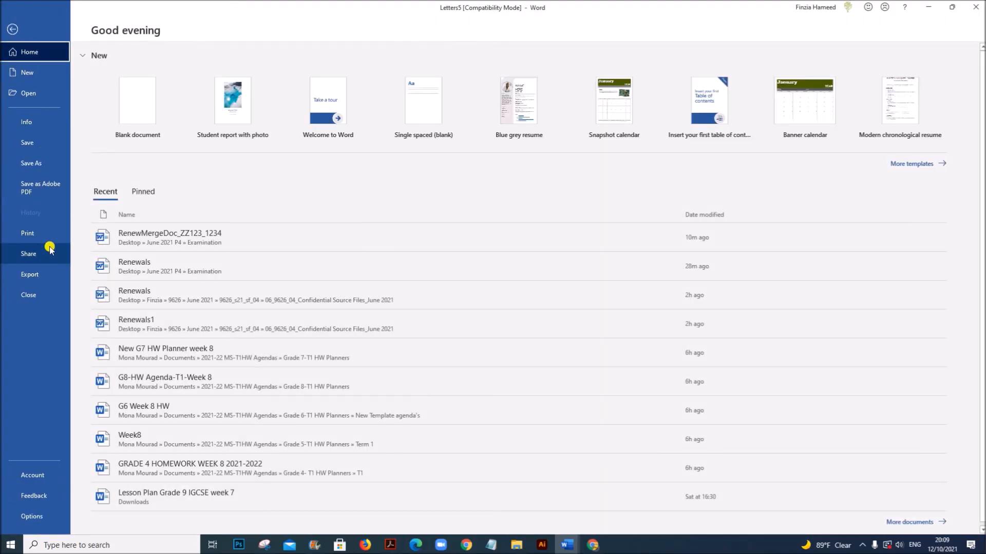
{"action": "left_click", "coordinate": [45, 163]}
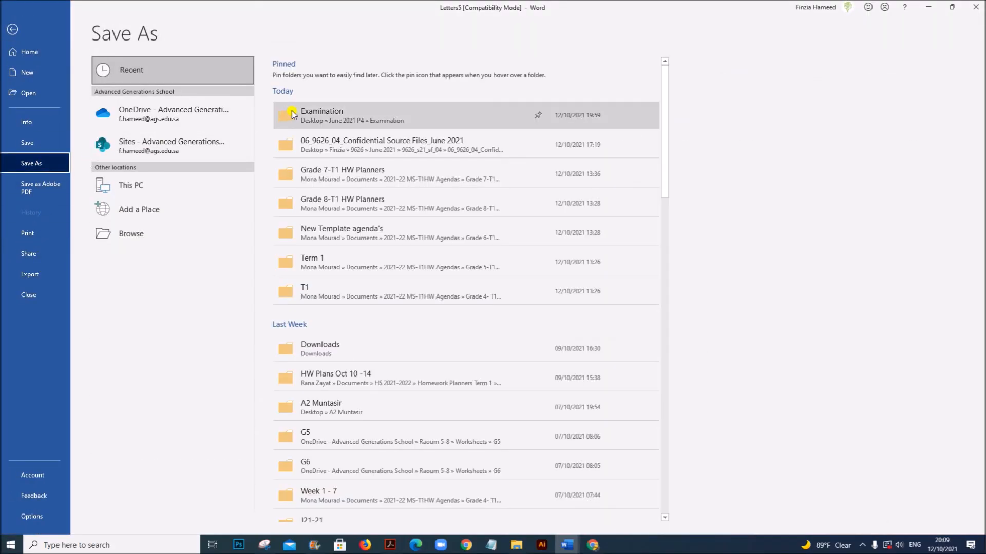
{"action": "left_click", "coordinate": [295, 110]}
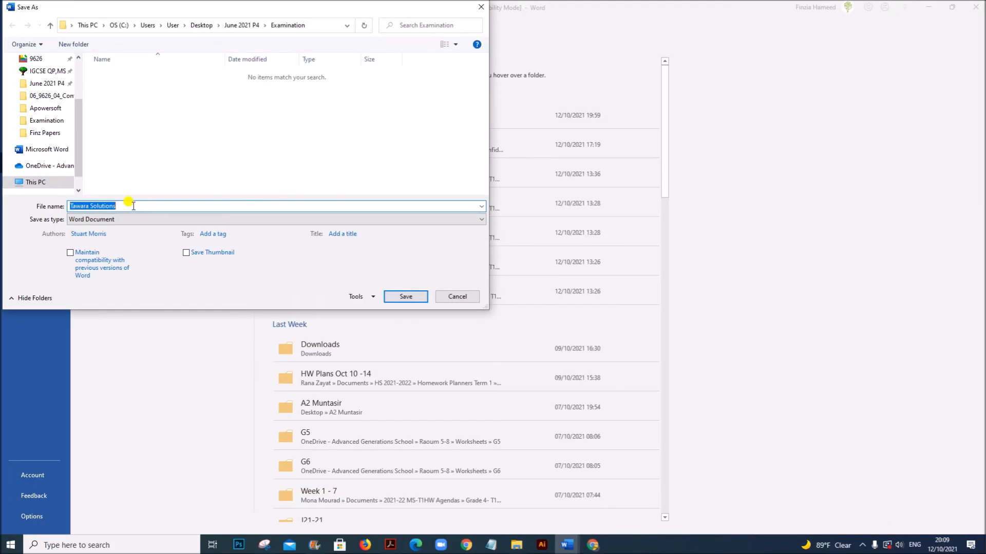
{"action": "type", "text": "RenewLetters_ZZ123_1234"}
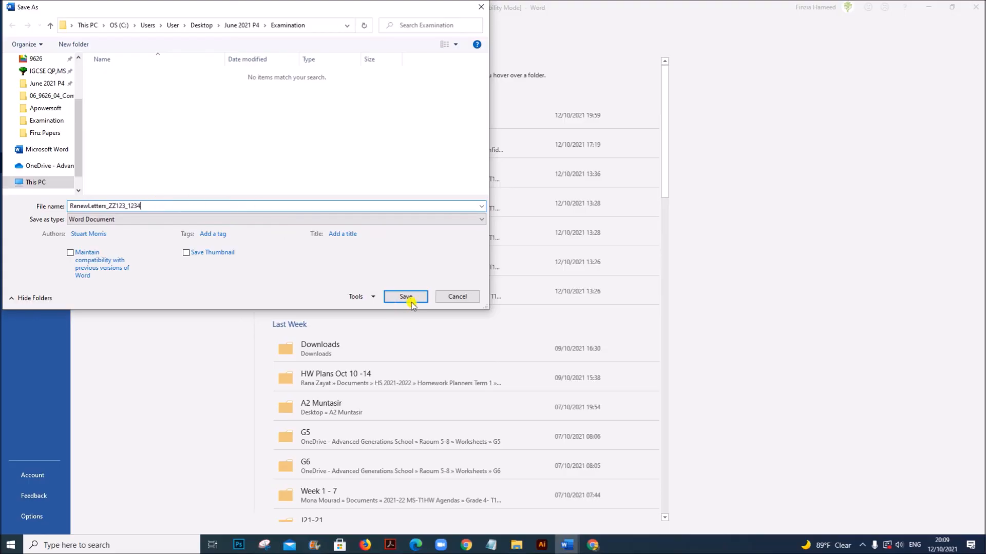
{"action": "left_click", "coordinate": [411, 303]}
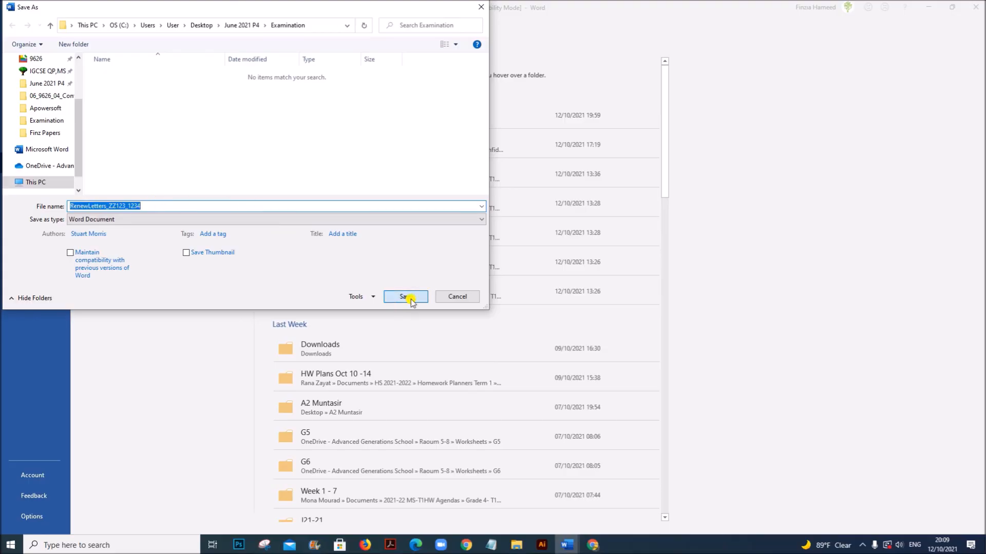
Return to the exam paper PDF and review the Task 4 requirements through to the final save instructions
{"action": "scroll", "coordinate": [521, 411], "scroll_direction": "up", "scroll_amount": 20}
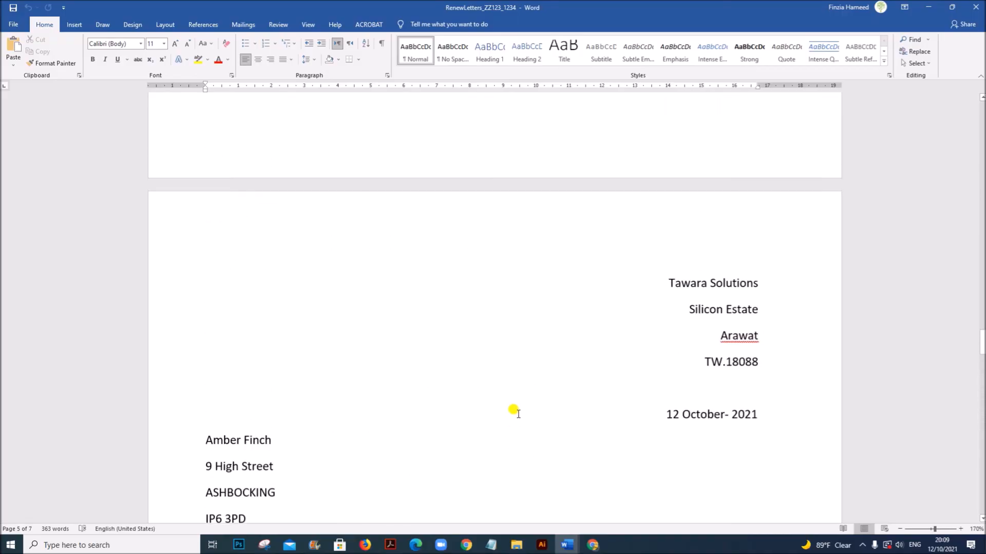
{"action": "left_click", "coordinate": [391, 545]}
{"action": "scroll", "coordinate": [394, 478], "scroll_direction": "down", "scroll_amount": 3}
{"action": "scroll", "coordinate": [394, 477], "scroll_direction": "up", "scroll_amount": 9}
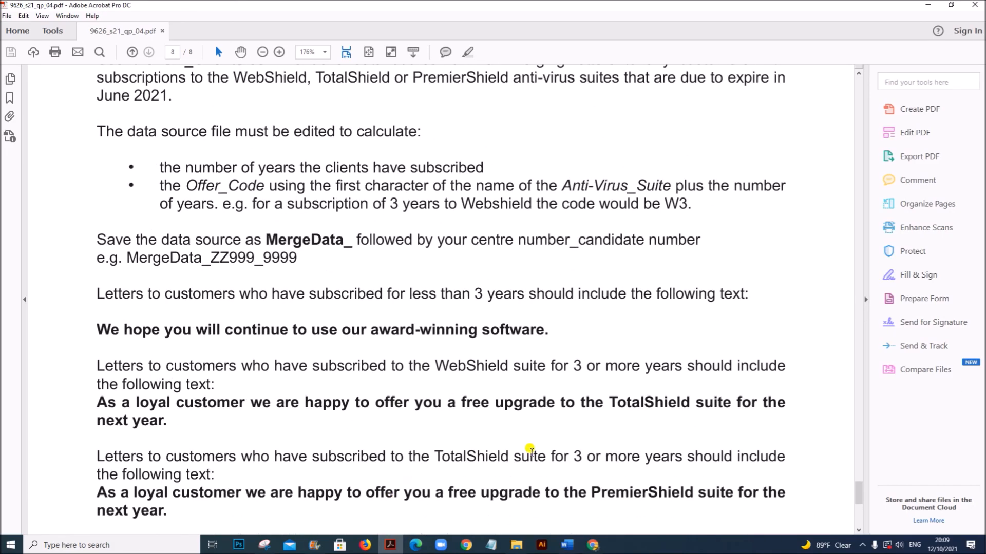
{"action": "scroll", "coordinate": [372, 245], "scroll_direction": "up", "scroll_amount": 9}
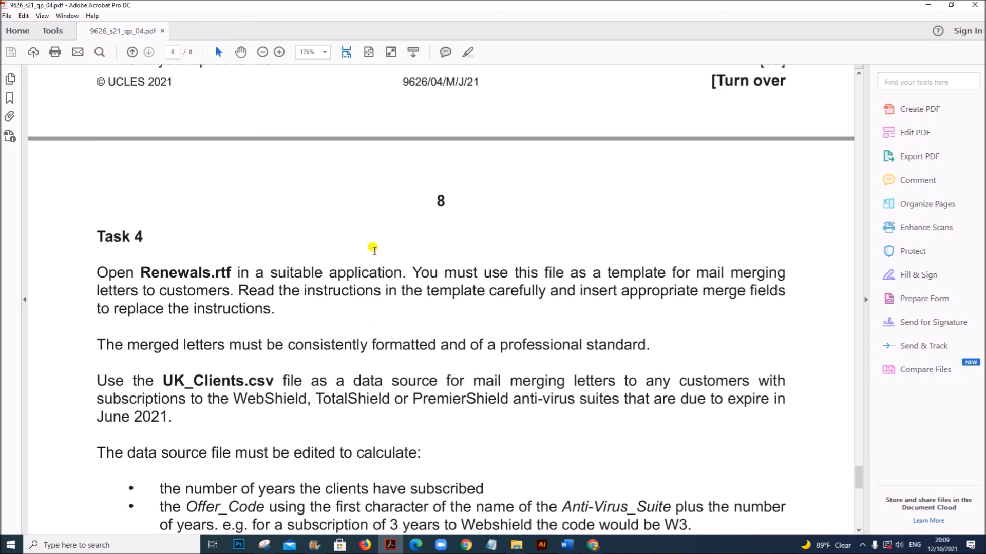
{"action": "scroll", "coordinate": [373, 245], "scroll_direction": "up", "scroll_amount": 1}
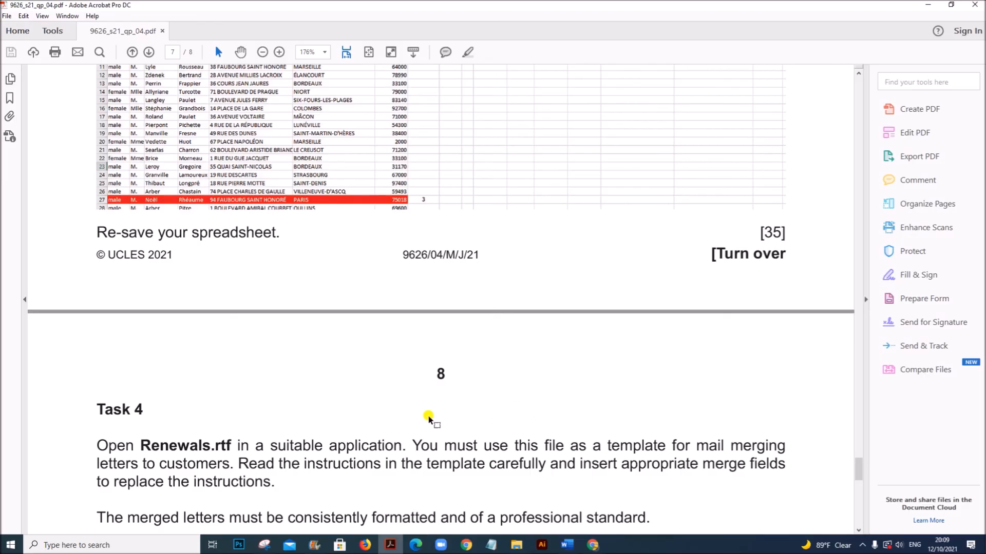
{"action": "scroll", "coordinate": [402, 401], "scroll_direction": "up", "scroll_amount": 3}
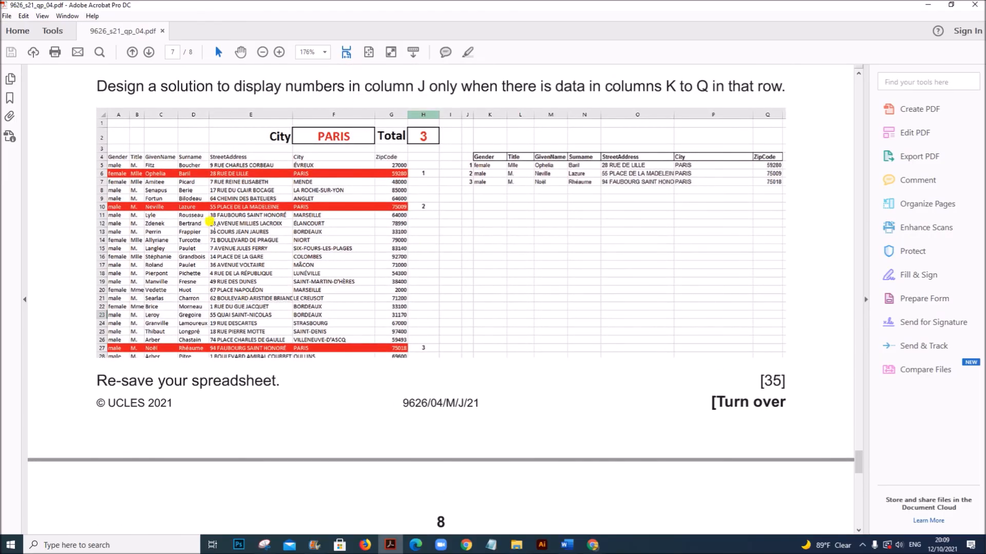
{"action": "scroll", "coordinate": [502, 272], "scroll_direction": "down", "scroll_amount": 15}
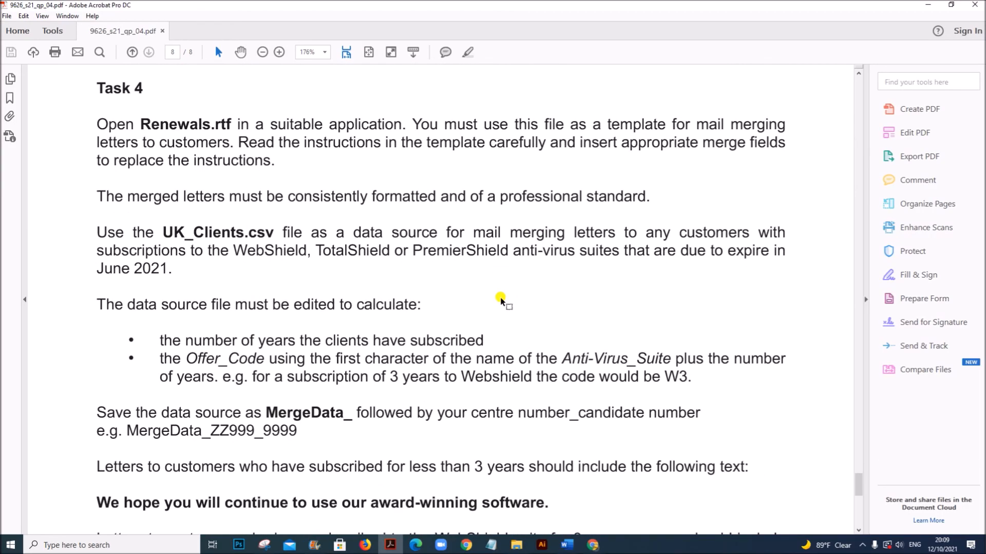
{"action": "scroll", "coordinate": [465, 304], "scroll_direction": "down", "scroll_amount": 3}
{"action": "scroll", "coordinate": [363, 293], "scroll_direction": "down", "scroll_amount": 3}
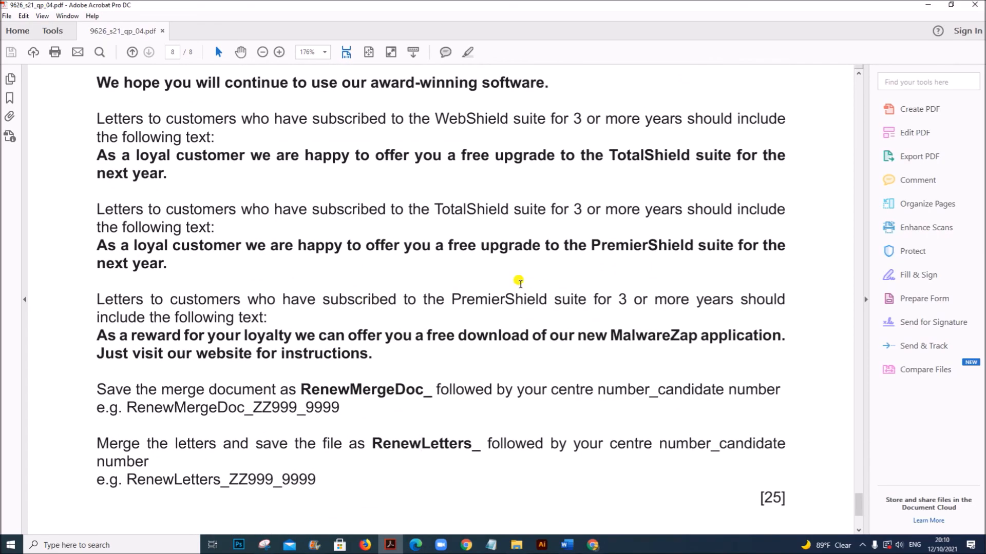